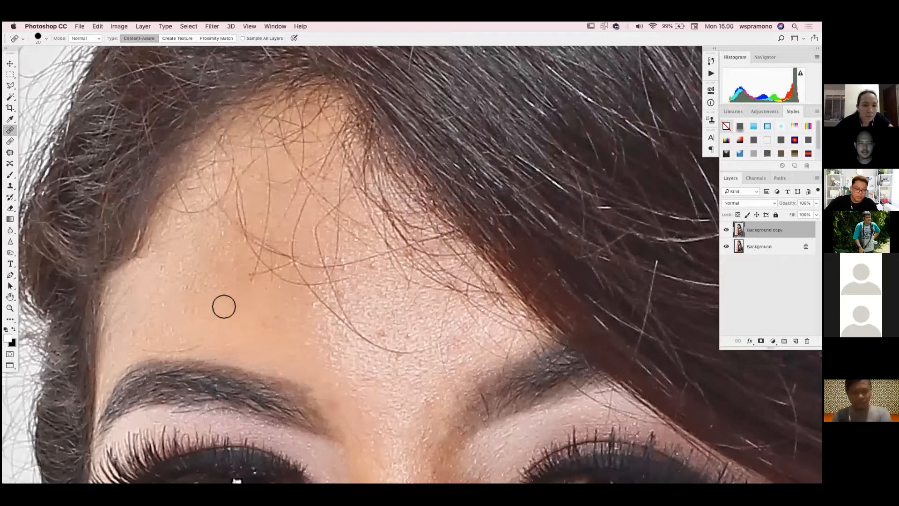
Compare the portrait with and without the Background copy layer, both close up on the eyes and across the face
scroll(224, 307, "down", 3)
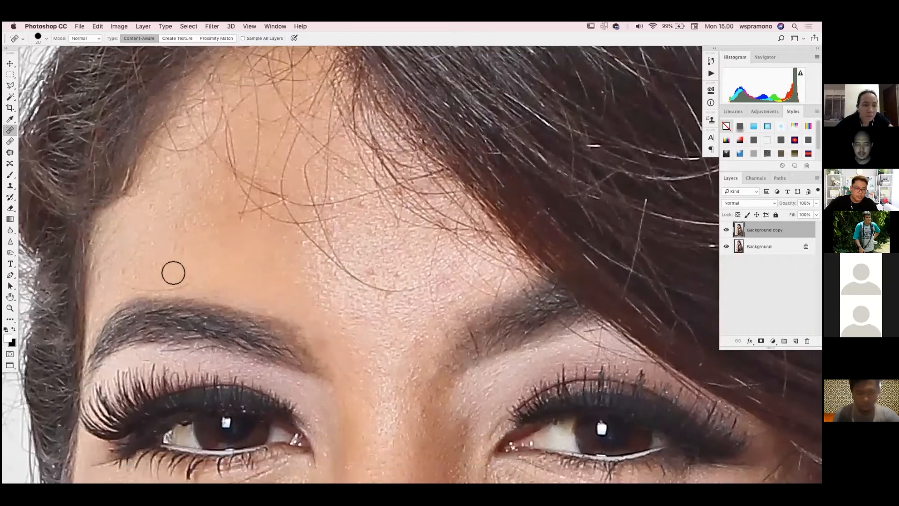
left_click_drag(127, 291, 195, 283)
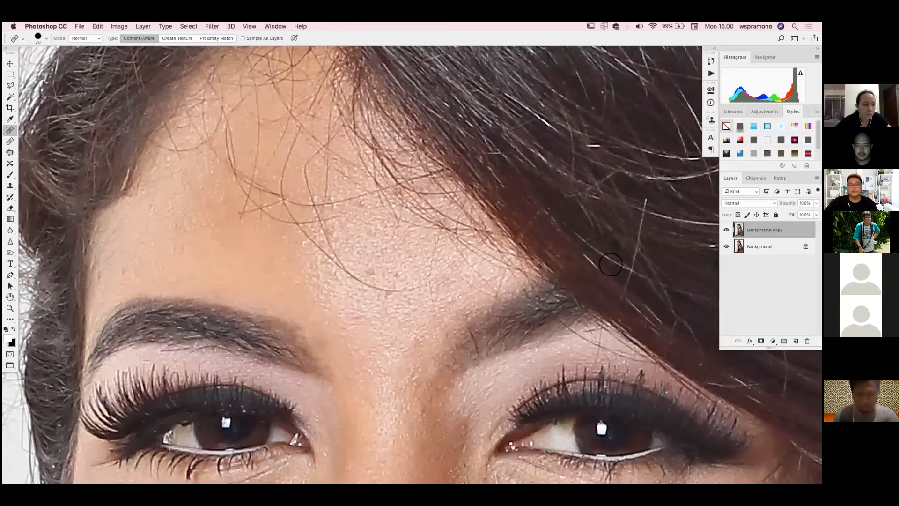
left_click_drag(802, 387, 727, 232)
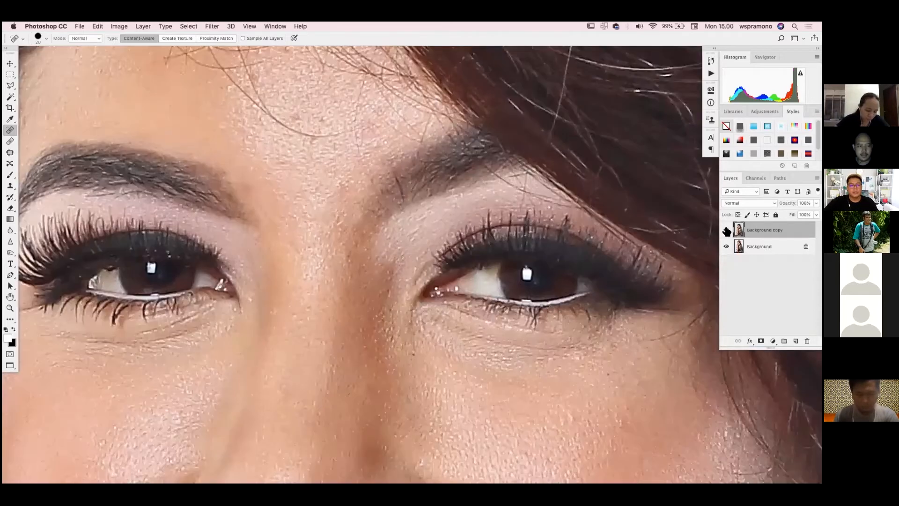
left_click(727, 231)
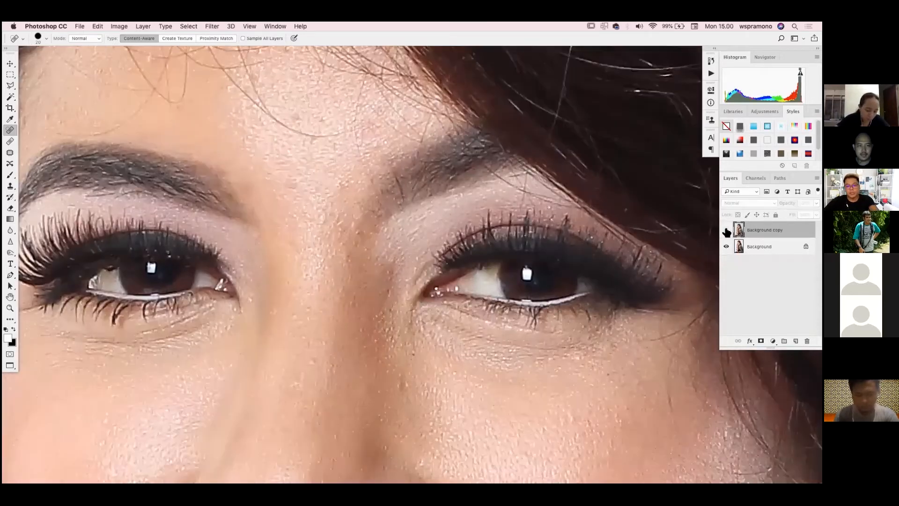
left_click(727, 231)
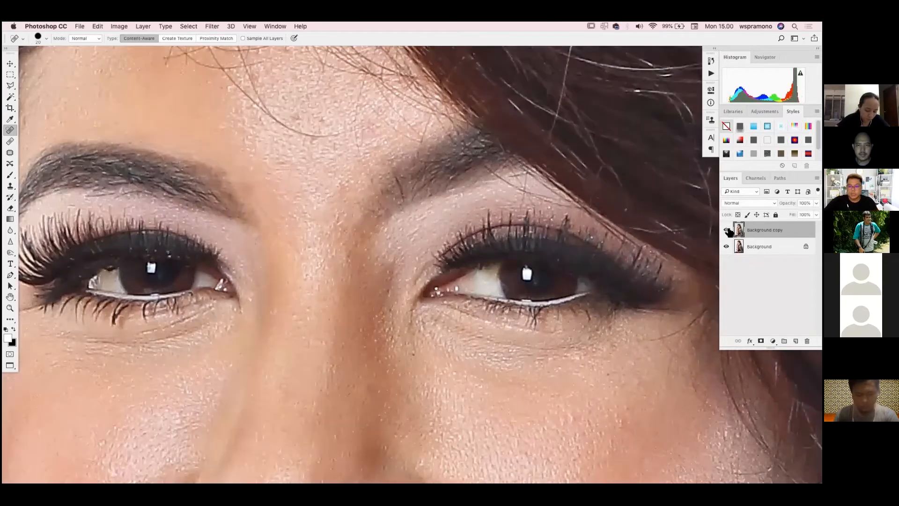
key("super+minus")
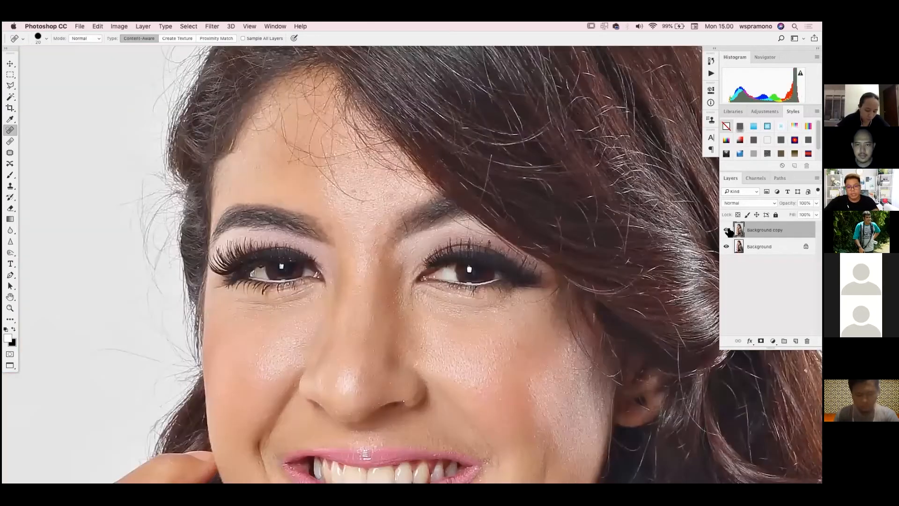
left_click(727, 231)
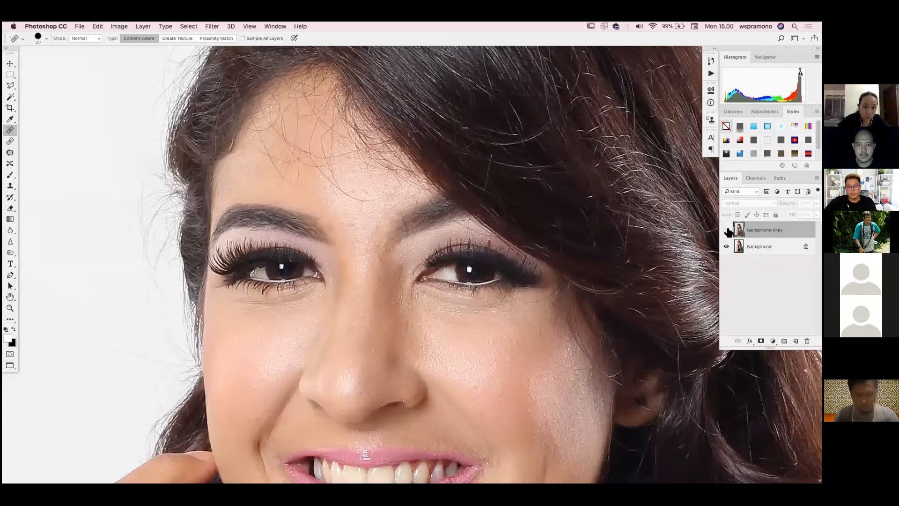
left_click(727, 231)
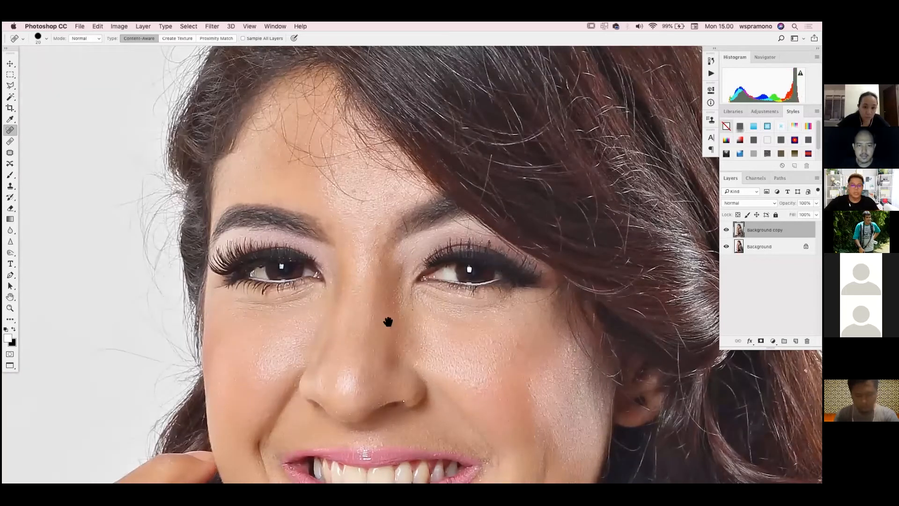
left_click(727, 231)
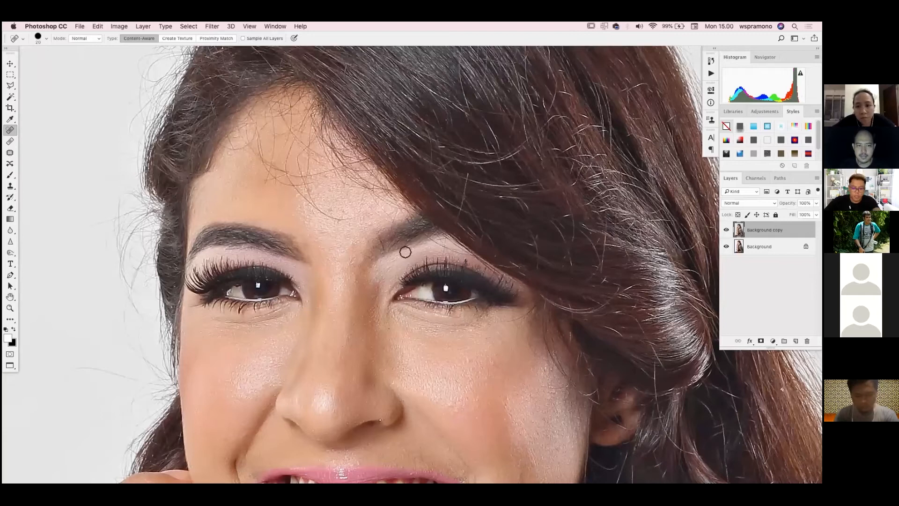
Inspect the retouched skin on the forehead and around the nose and mouth, and check the overall portrait
left_click_drag(350, 265, 326, 341)
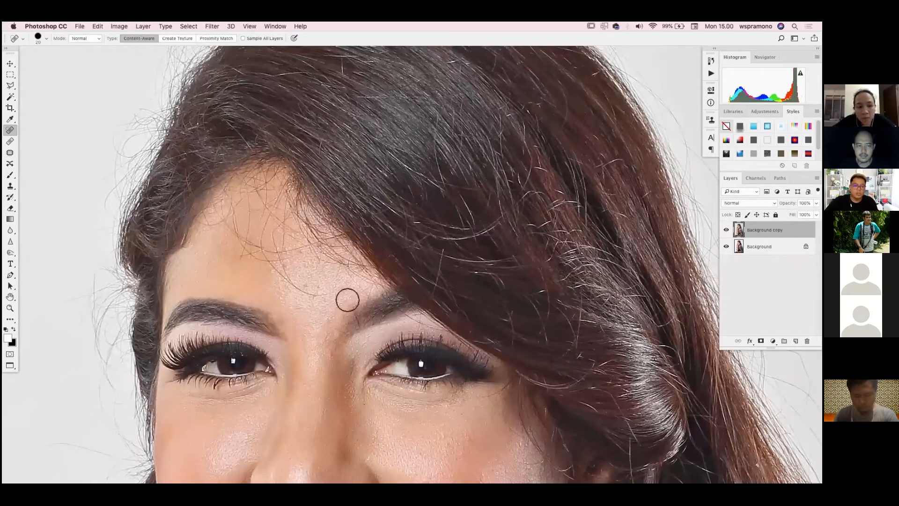
key("super+plus")
left_click_drag(436, 332, 374, 300)
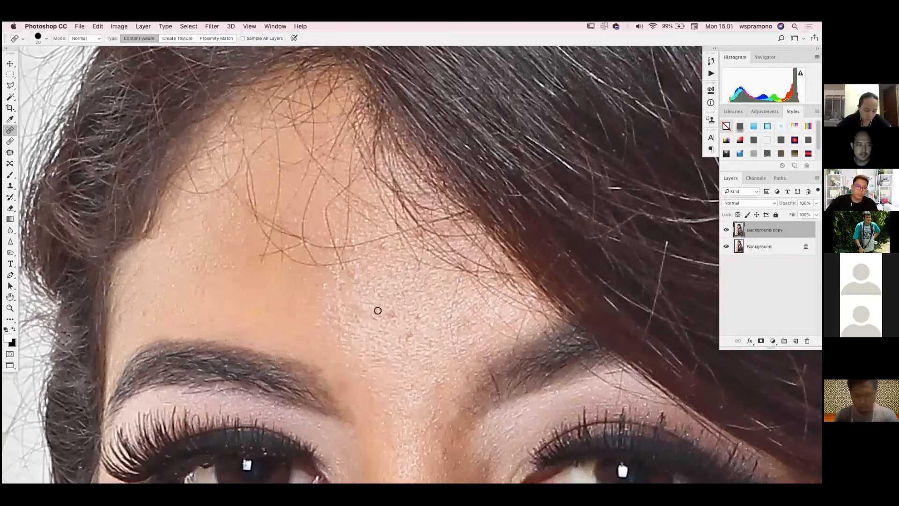
key("super+minus")
key("super+minus")
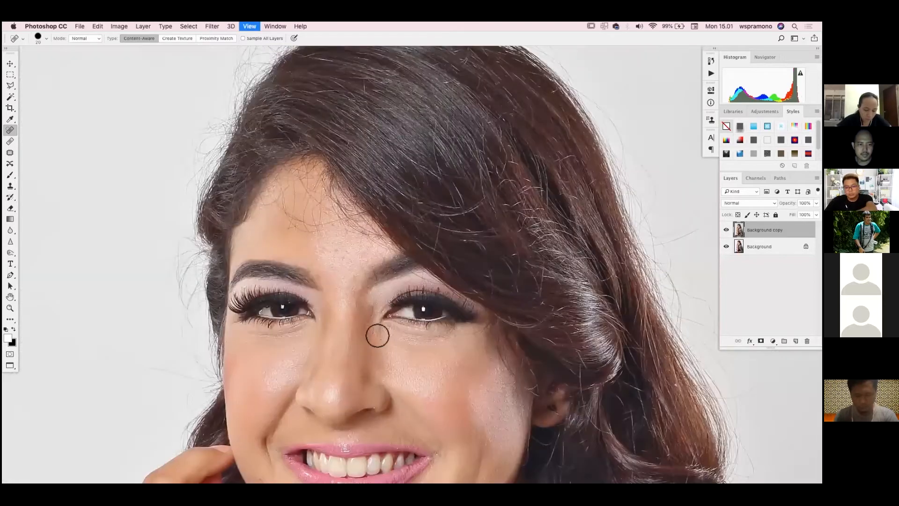
key("space")
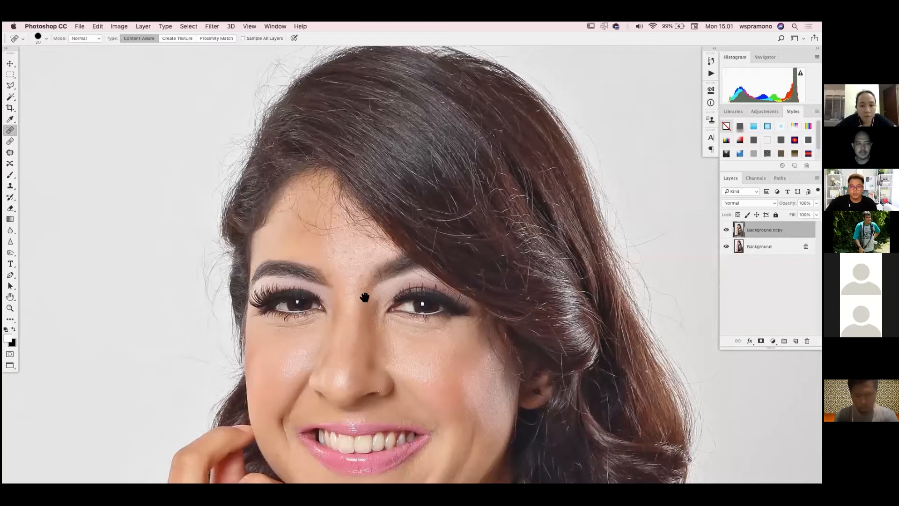
key("super+plus")
key("super+plus")
key("super+plus")
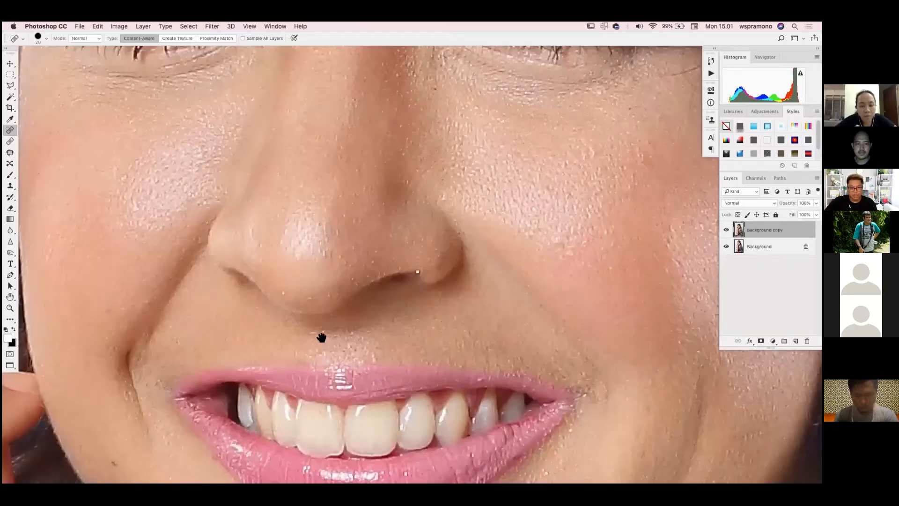
scroll(326, 328, "down", 6)
scroll(330, 316, "left", 3)
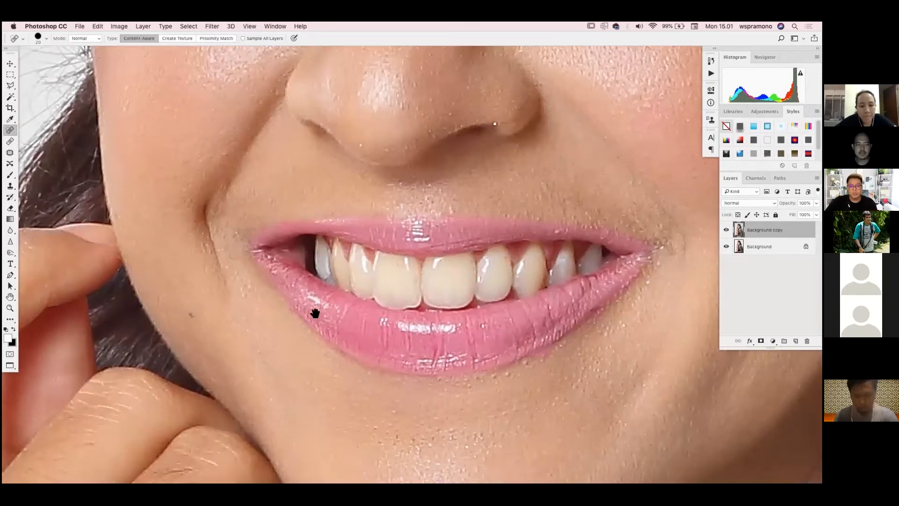
key("super+minus")
key("super+minus")
key("super+minus")
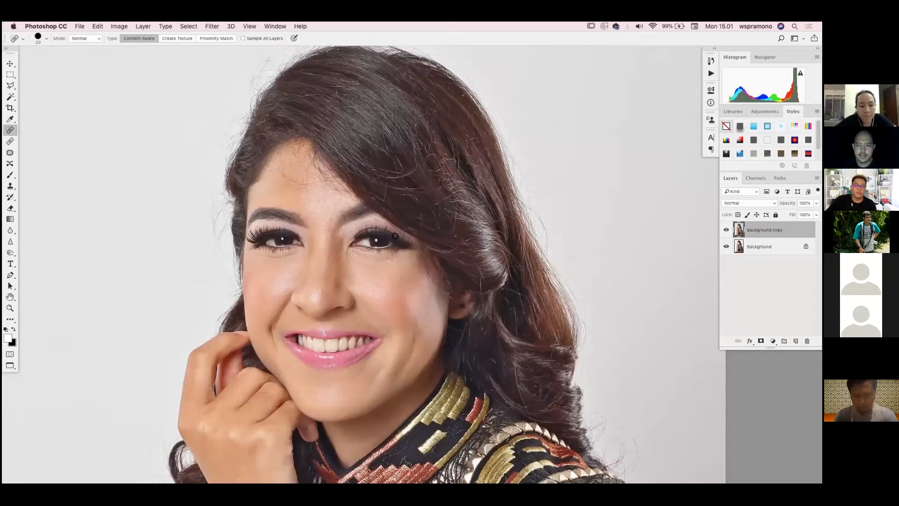
scroll(394, 236, "right", 4)
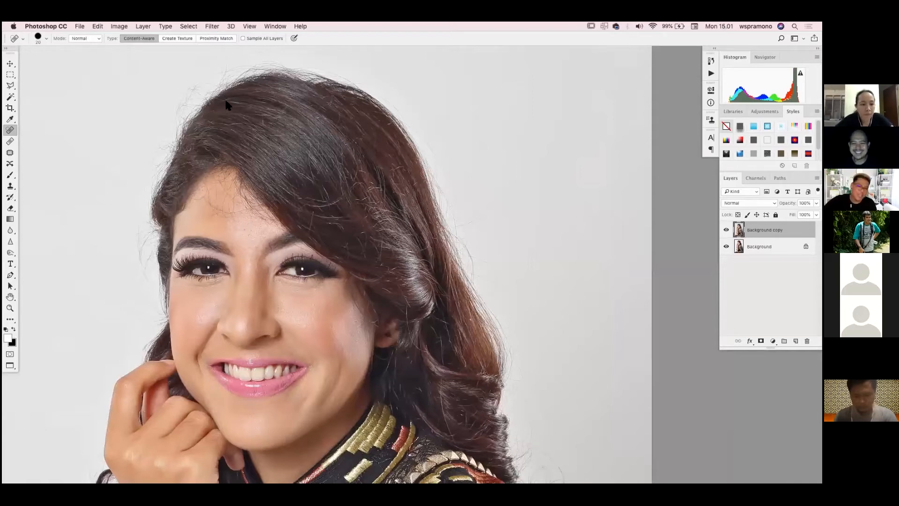
Open the Liquify filter on the Background copy layer
left_click(212, 27)
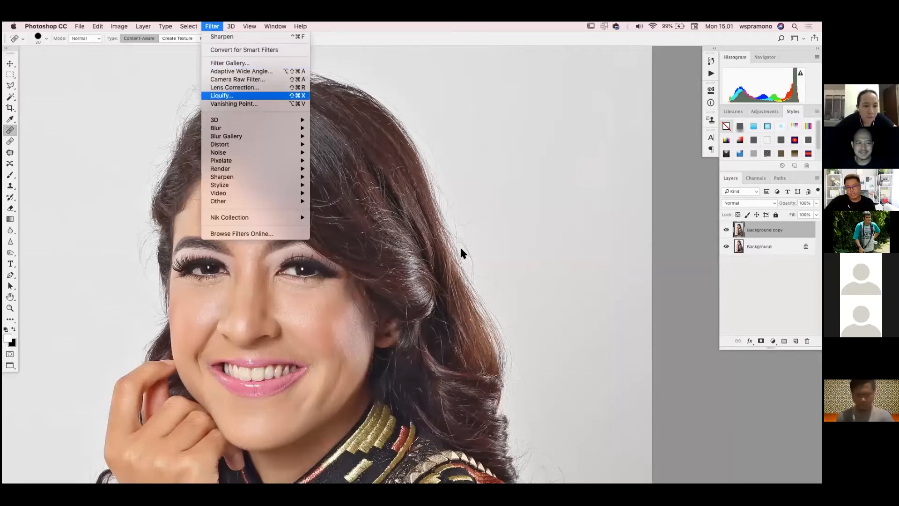
left_click(222, 96)
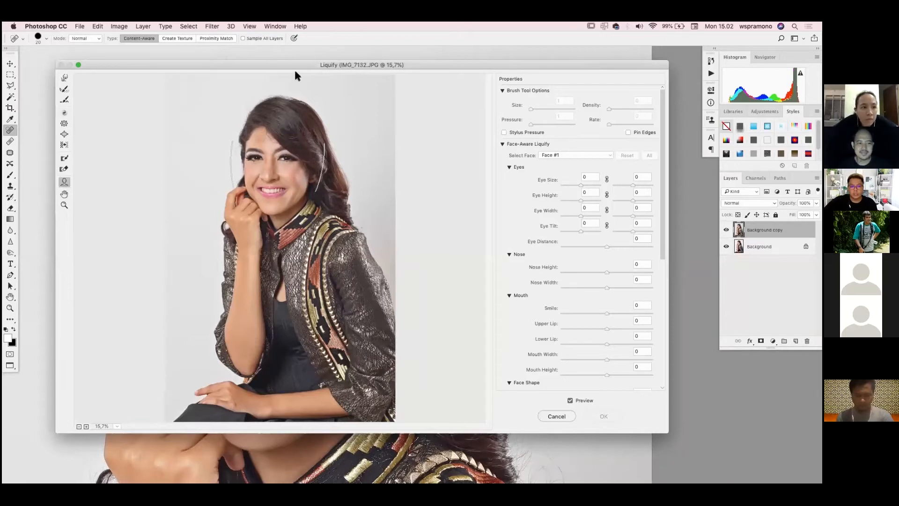
left_click_drag(425, 66, 286, 67)
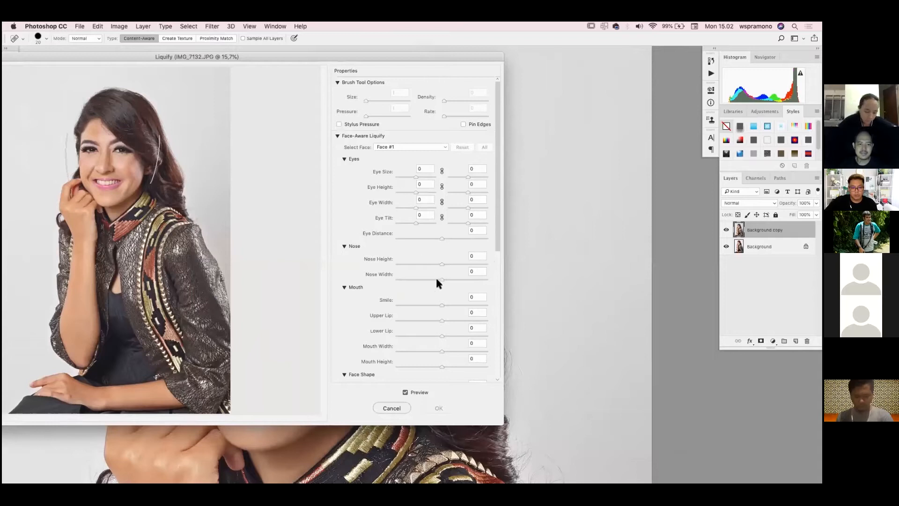
Narrow the face in Face-Aware Liquify by setting Face Width to -18
scroll(491, 291, "down", 5)
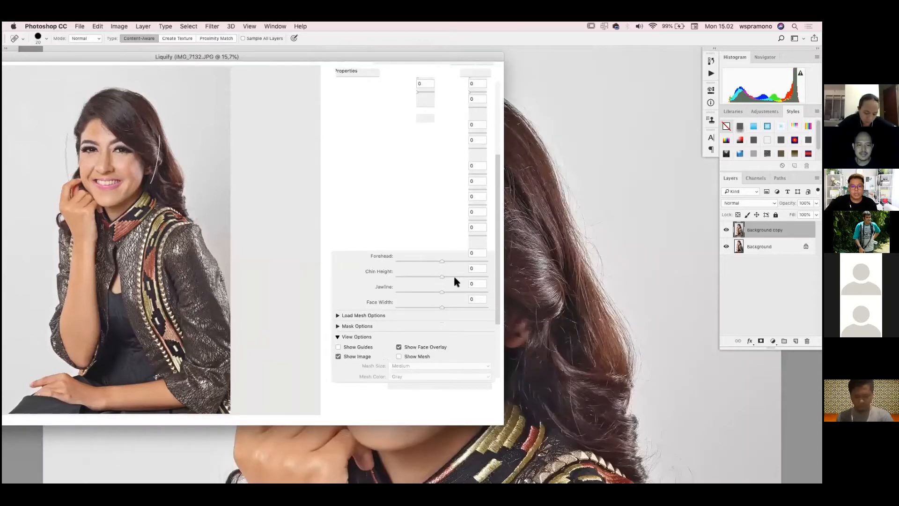
scroll(440, 272, "down", 3)
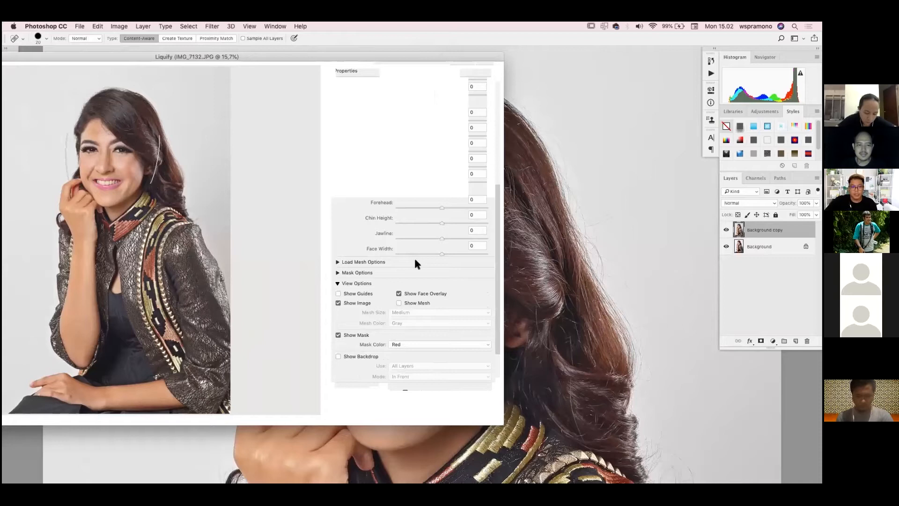
scroll(415, 262, "down", 1)
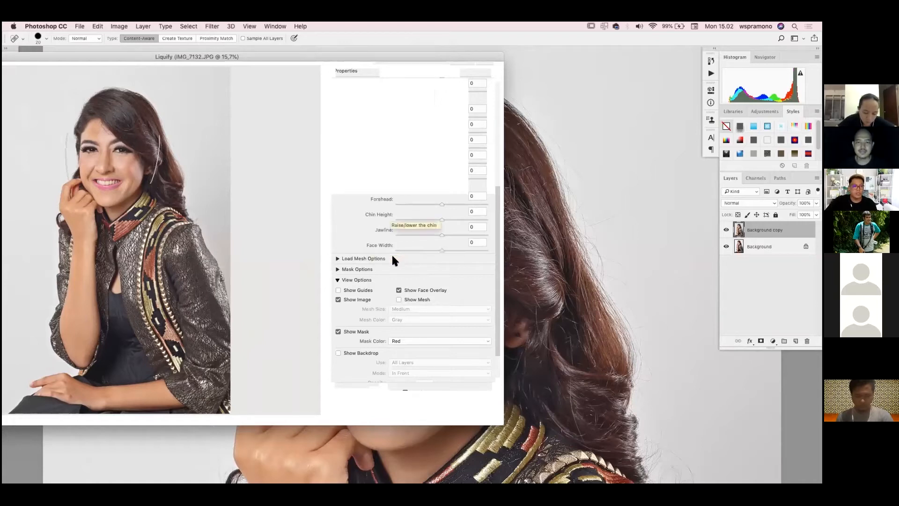
left_click_drag(442, 252, 399, 267)
left_click(405, 141)
left_click(431, 251)
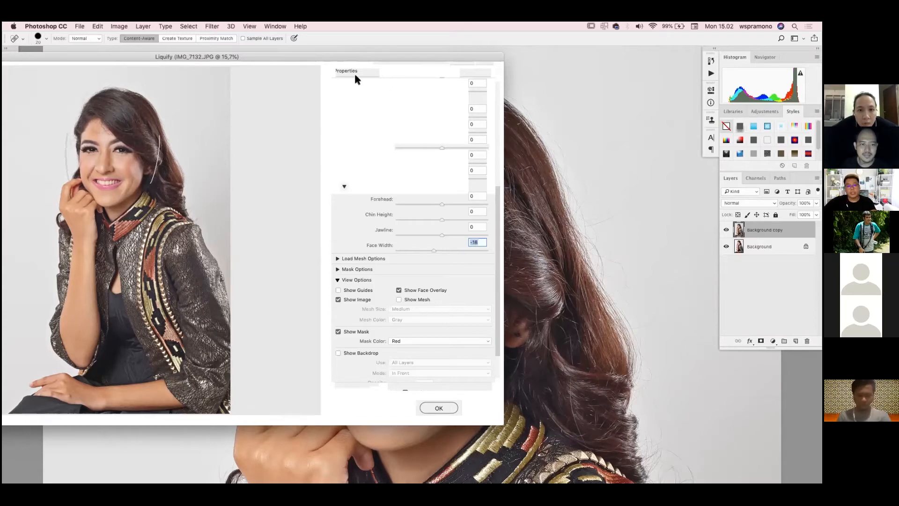
Try smaller and larger sizes for the first eye in Face-Aware Liquify and settle on an Eye Size of -13
left_click_drag(282, 53, 355, 75)
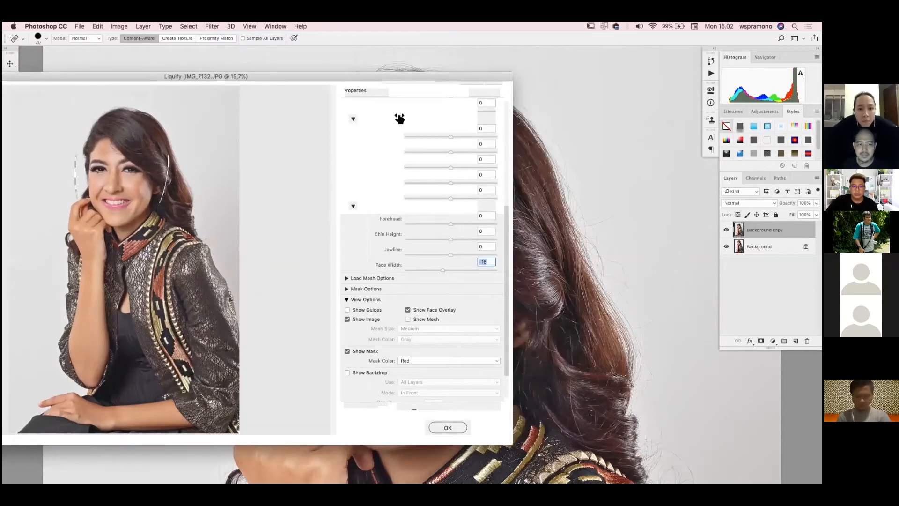
scroll(400, 119, "up", 3)
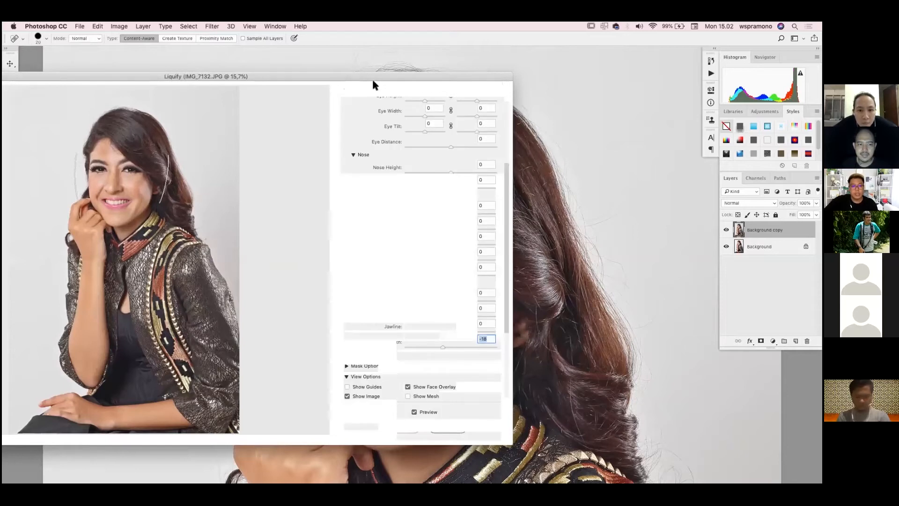
scroll(410, 122, "up", 2)
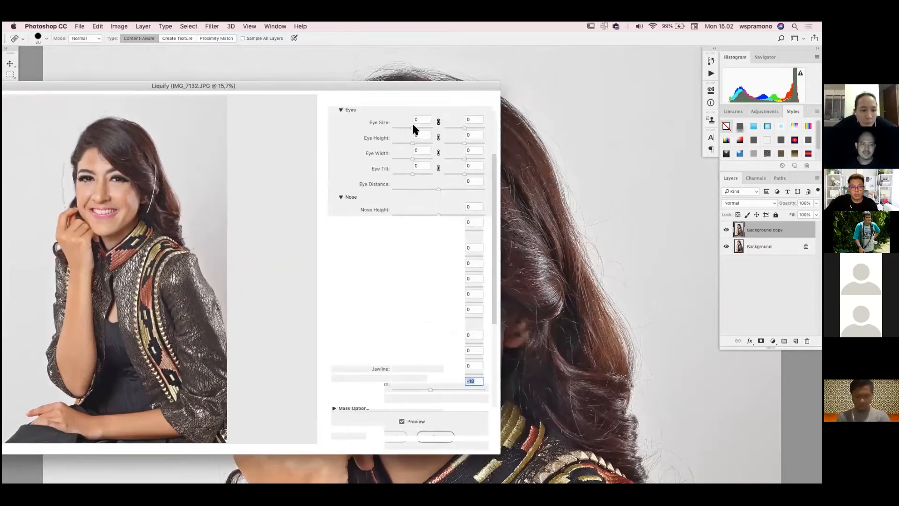
mouse_move(413, 127)
left_mouse_down()
mouse_move(430, 128)
mouse_move(411, 135)
left_mouse_up()
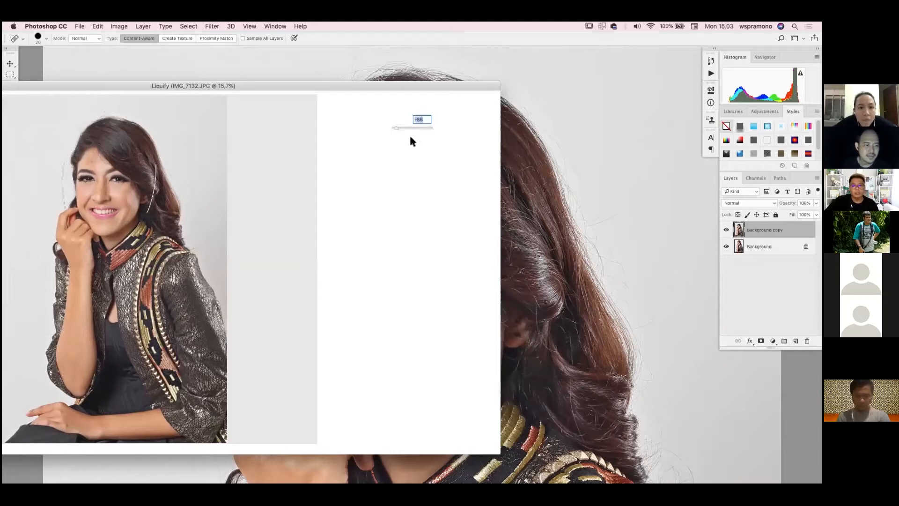
left_click_drag(379, 86, 378, 85)
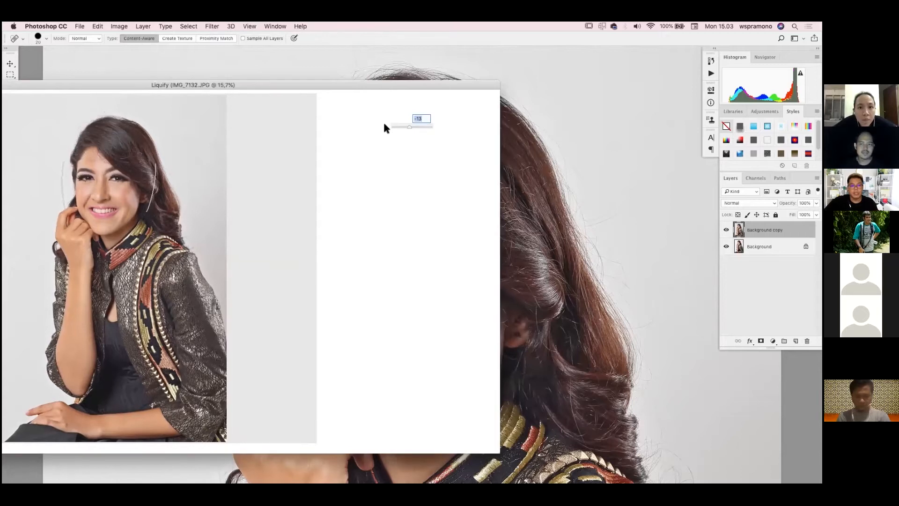
left_click_drag(236, 85, 305, 81)
left_click_drag(65, 81, 160, 91)
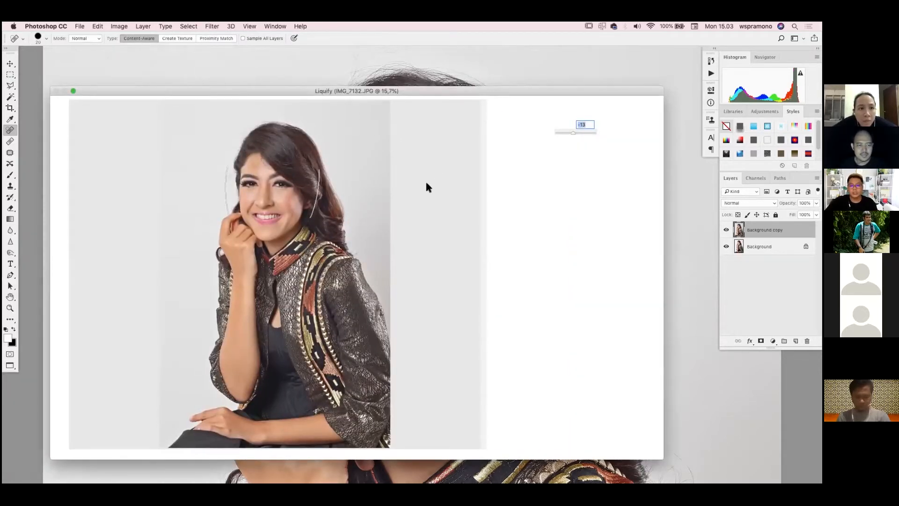
Adjust the nose in Face-Aware Liquify, setting Nose Width to 3, and collapse the Mouth settings
left_click_drag(352, 91, 256, 64)
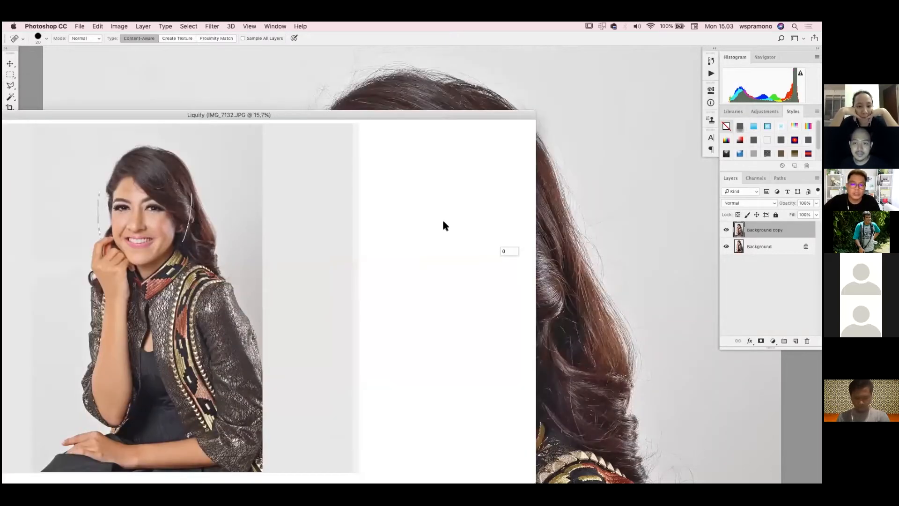
left_click(462, 209)
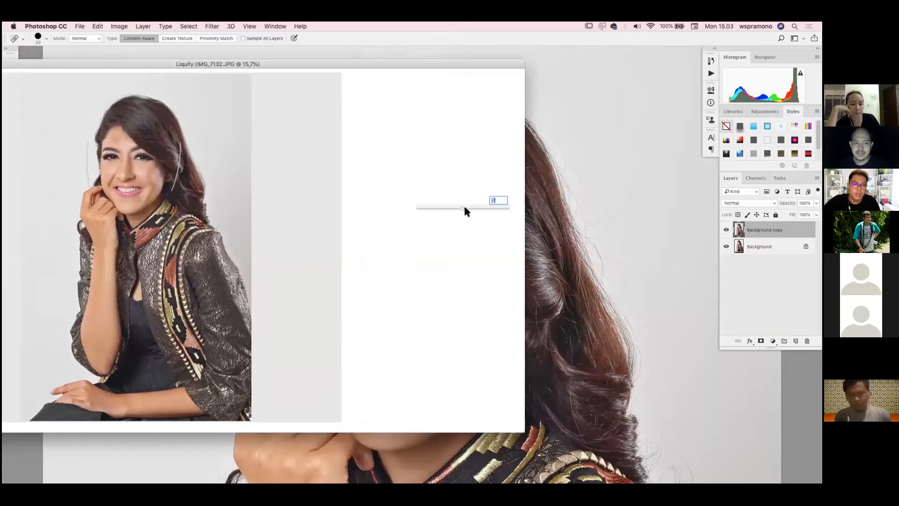
mouse_move(473, 209)
left_mouse_down()
mouse_move(491, 209)
mouse_move(452, 207)
mouse_move(460, 209)
left_mouse_up()
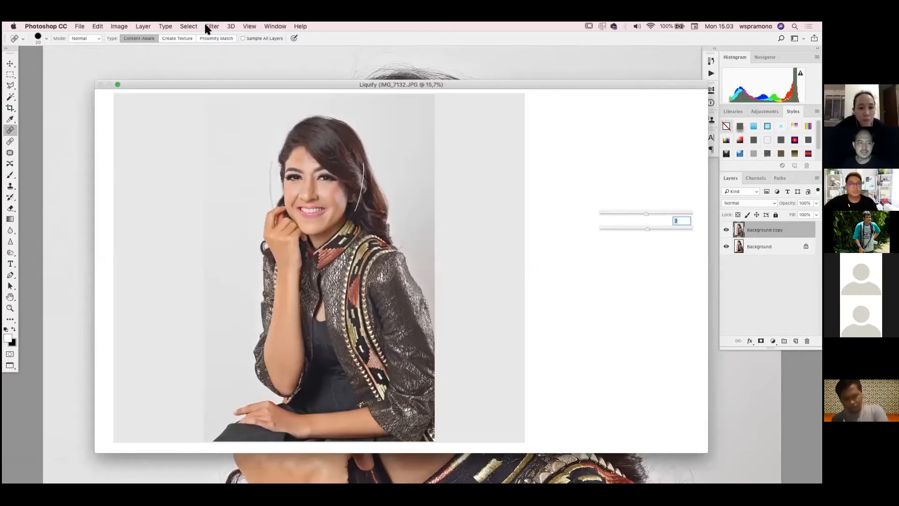
left_click(209, 28)
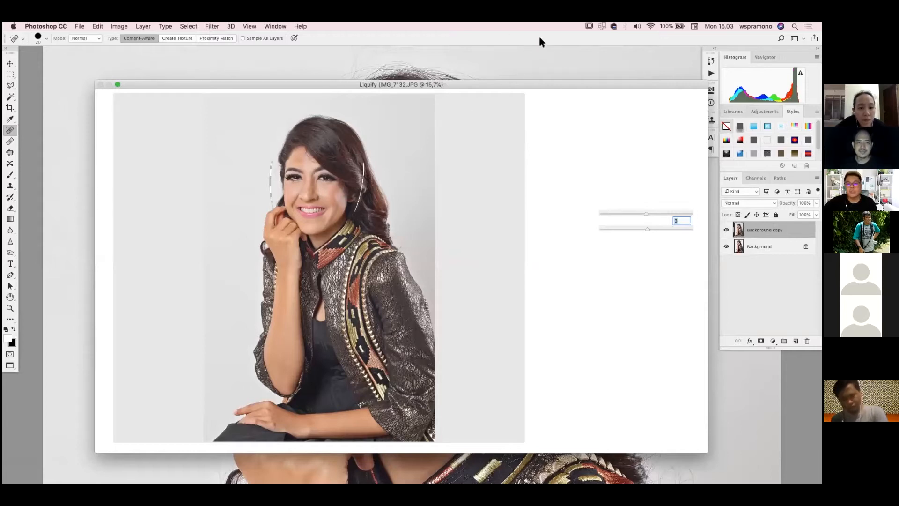
left_click_drag(483, 83, 478, 84)
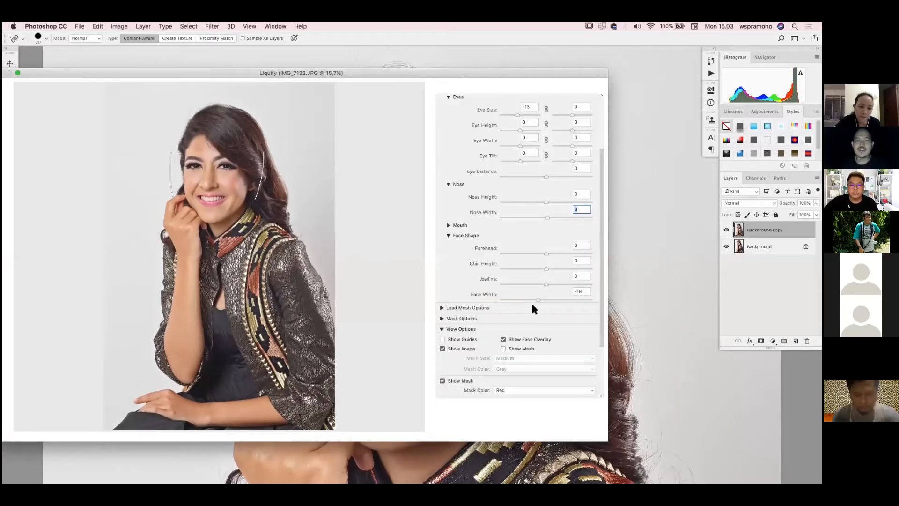
mouse_move(411, 69)
left_mouse_down()
mouse_move(504, 81)
mouse_move(468, 74)
left_mouse_up()
left_click_drag(456, 83, 450, 74)
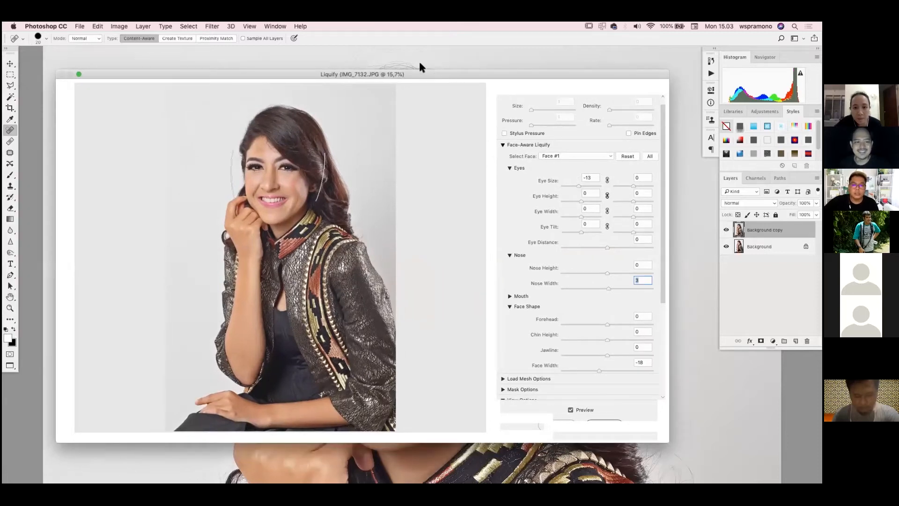
Set the first eye's Eye Tilt to -40 and the Eye Distance to -8 in Face-Aware Liquify, and apply the filter
left_click_drag(482, 74, 448, 61)
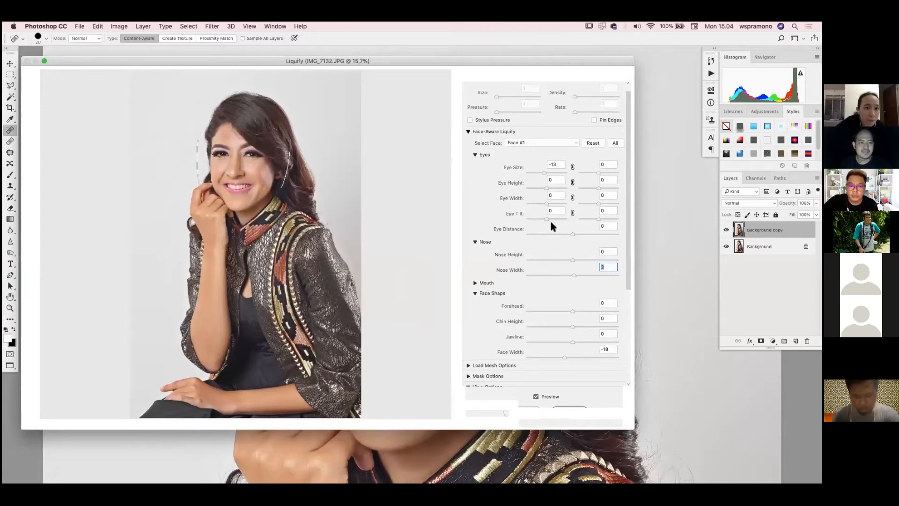
left_click_drag(542, 217, 567, 232)
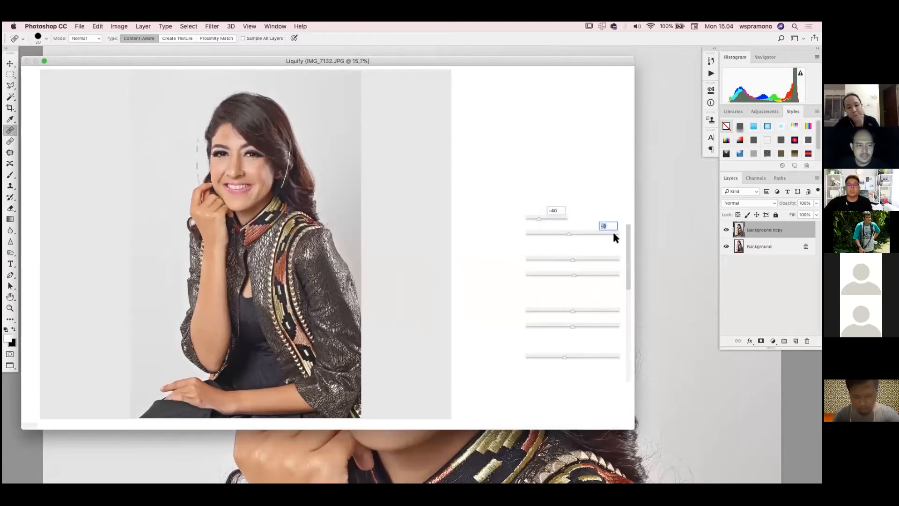
left_click_drag(520, 61, 601, 79)
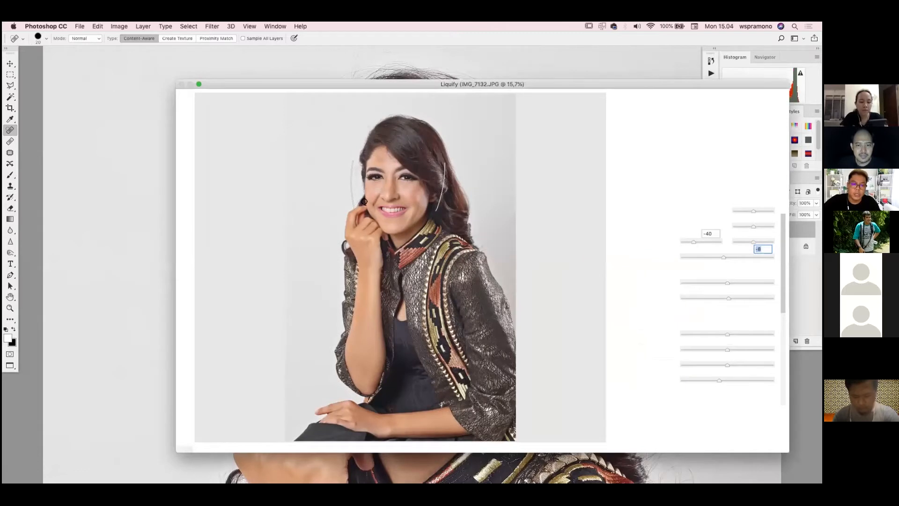
key("Return")
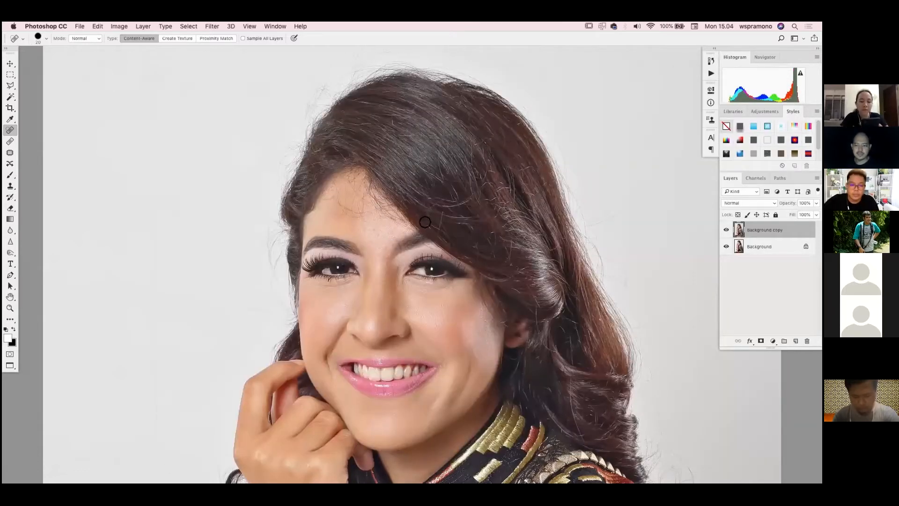
scroll(422, 227, "up", 1)
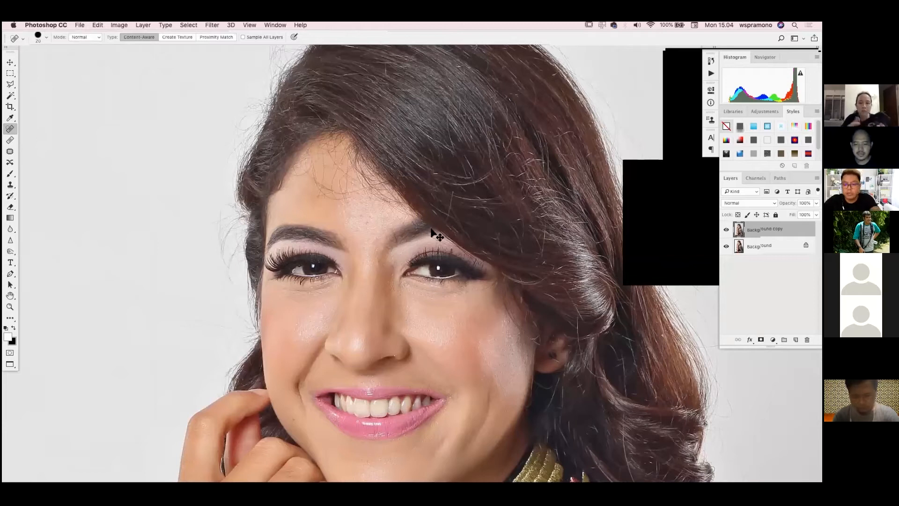
key("super+equal")
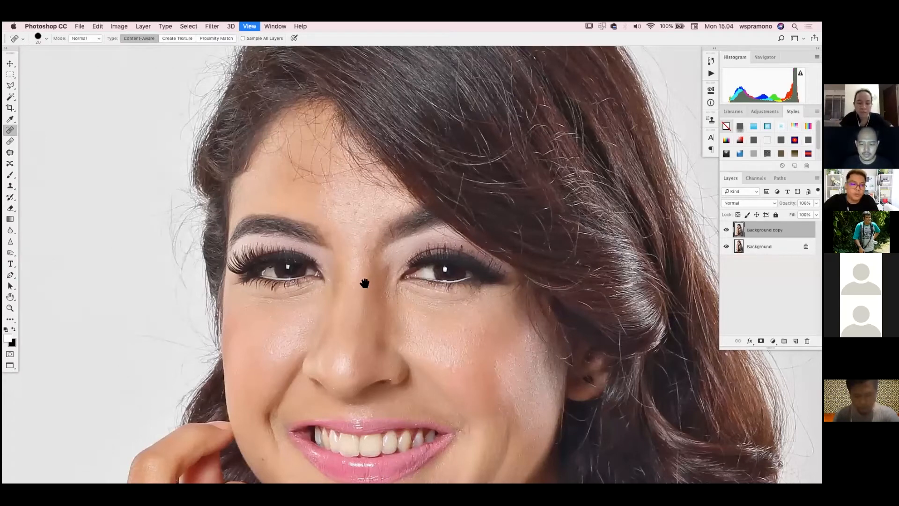
scroll(361, 266, "down", 10)
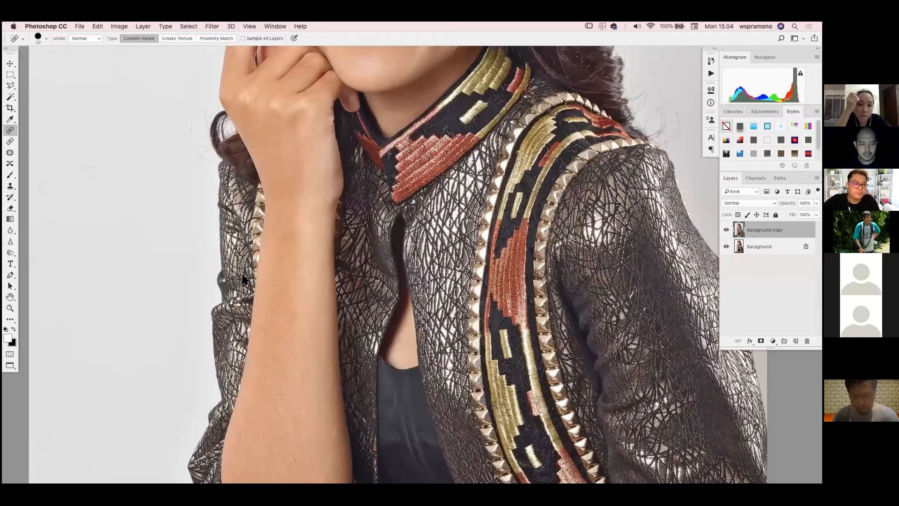
scroll(158, 251, "up", 2)
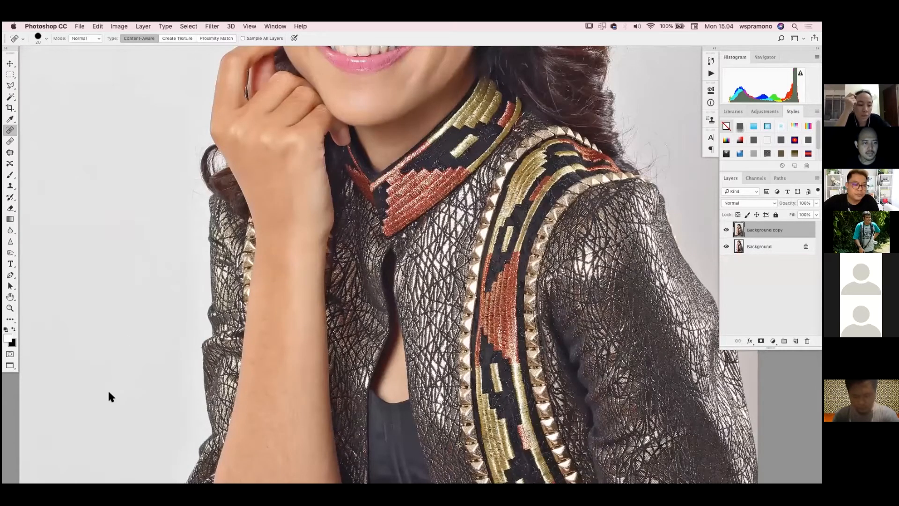
Switch to the Keynote presentation Wacom.key and present the Wardrobe slide, playing its video of a uniform retouch
key("super+Tab")
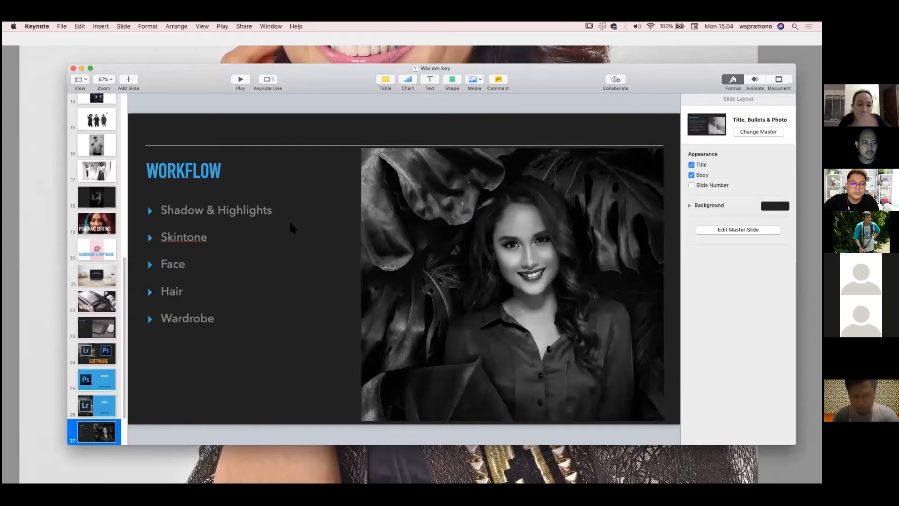
key("Down")
left_click(267, 269)
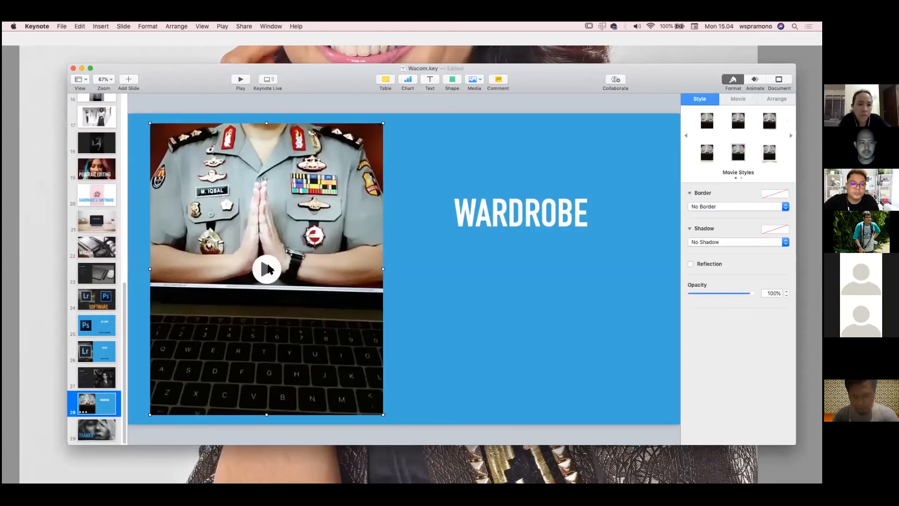
left_click(244, 85)
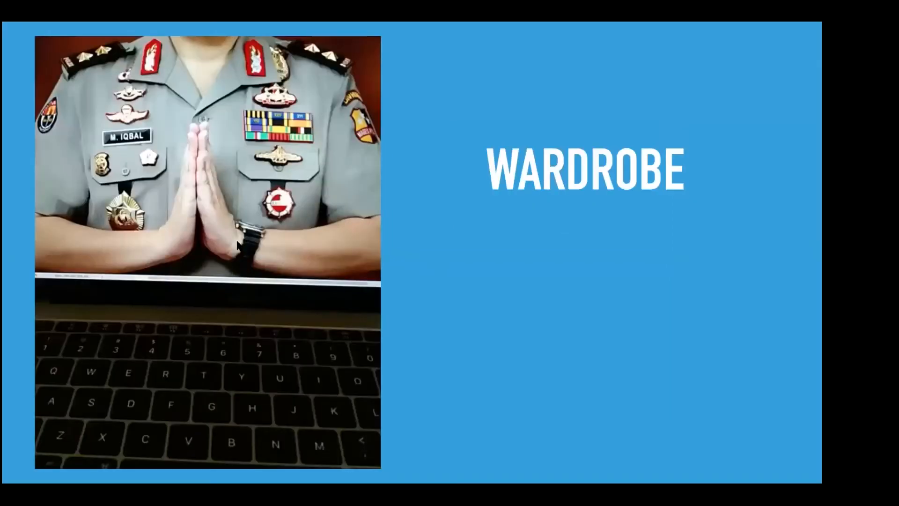
left_click(202, 229)
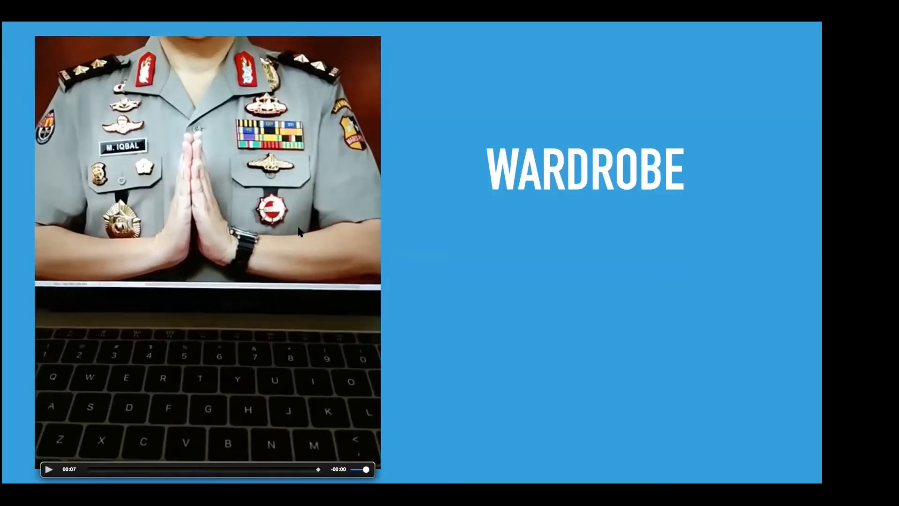
left_click(51, 467)
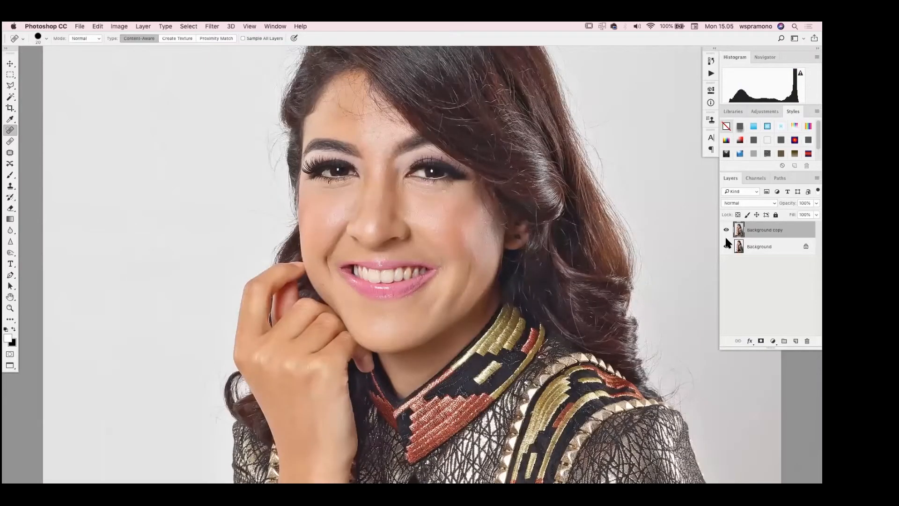
Add a Curves adjustment layer above Background copy in the portrait and brighten the image by raising input 87 to output 115
key("super+minus")
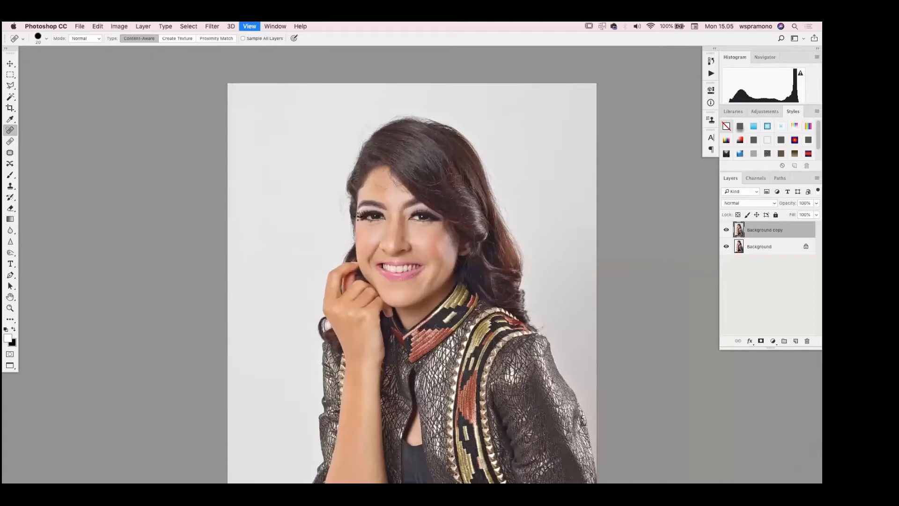
left_click_drag(393, 230, 350, 229)
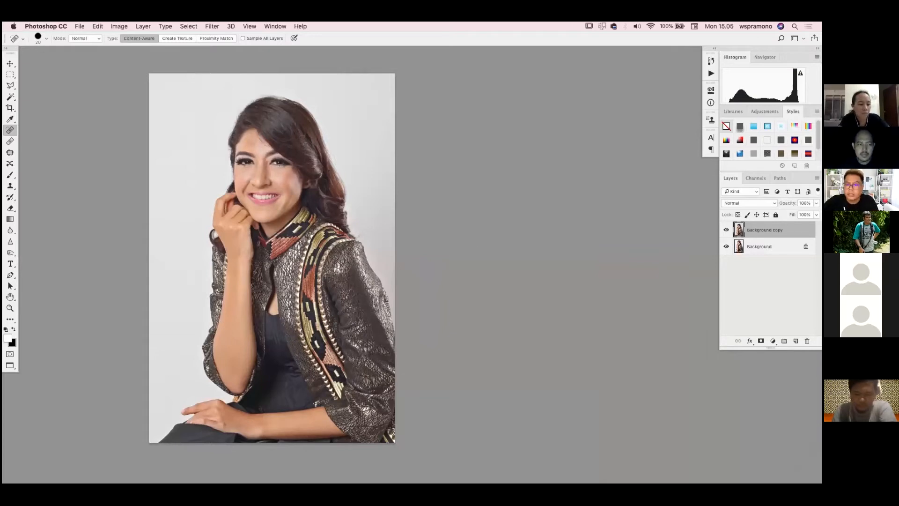
key("super+equal")
key("super+equal")
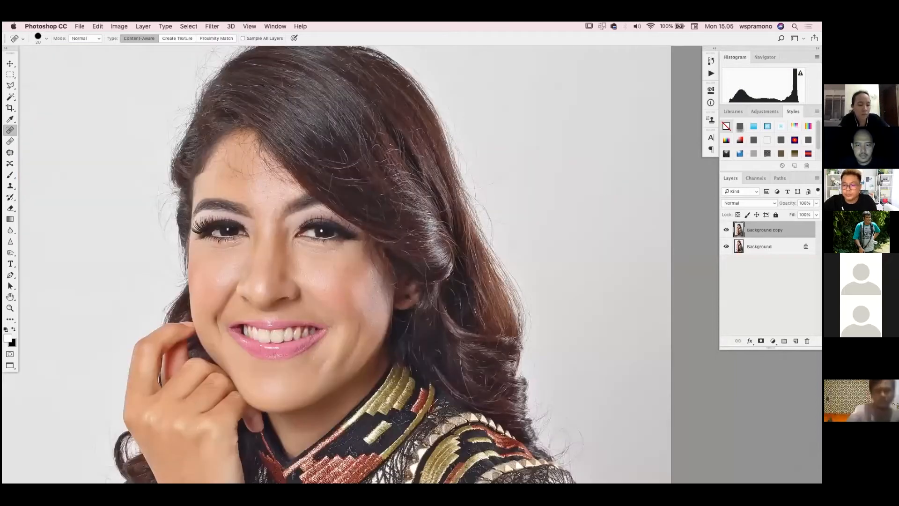
left_click(773, 341)
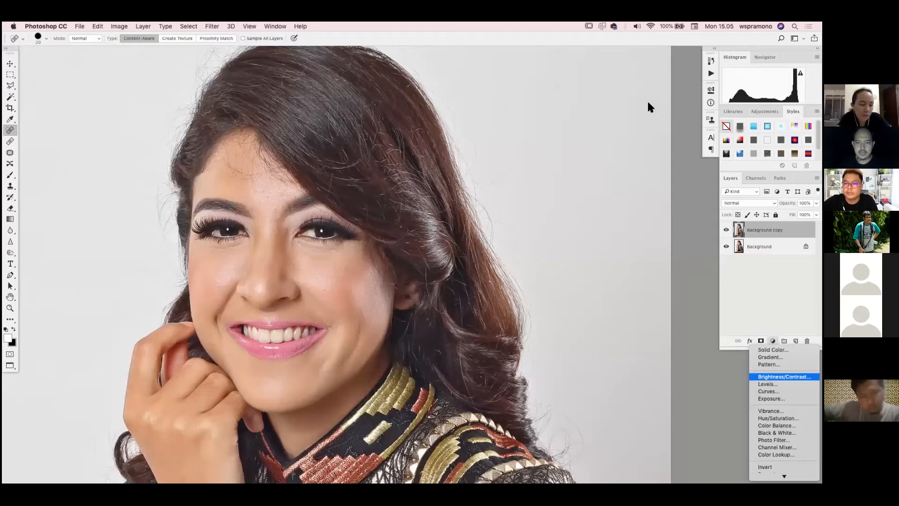
left_click(768, 391)
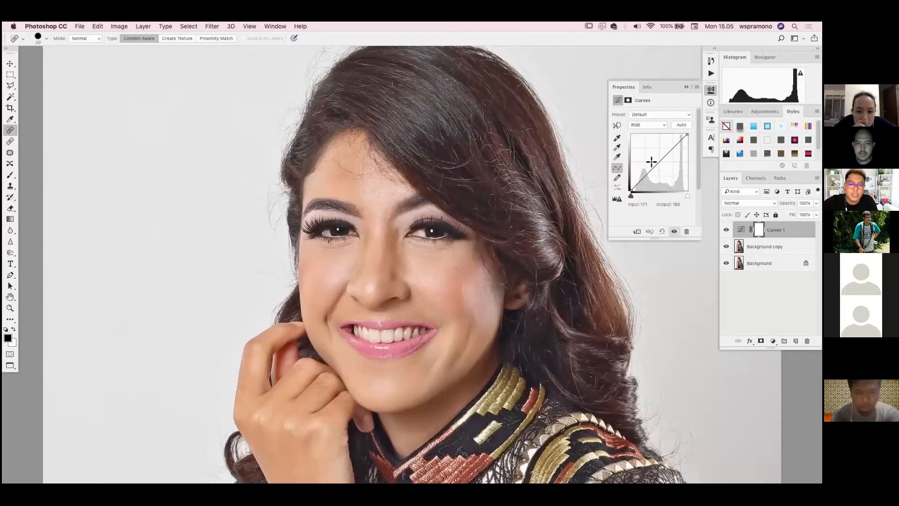
left_click_drag(652, 162, 652, 163)
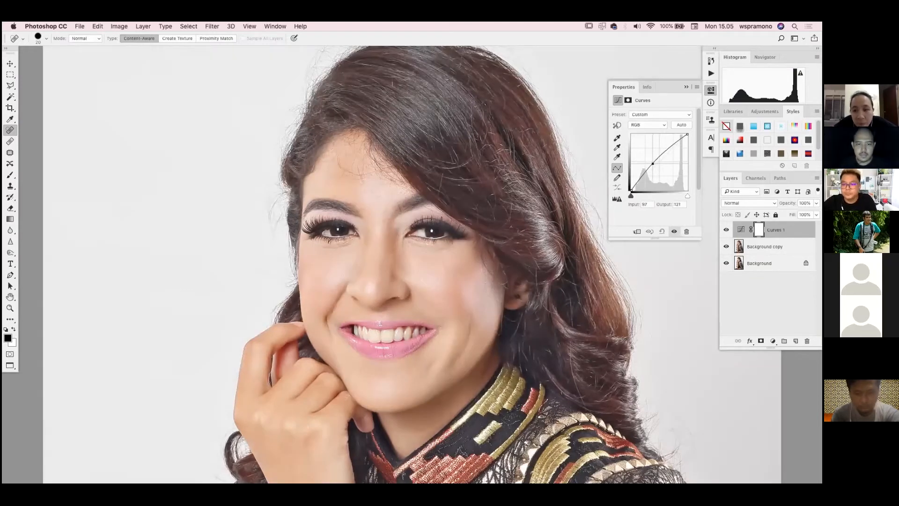
left_click_drag(653, 164, 650, 165)
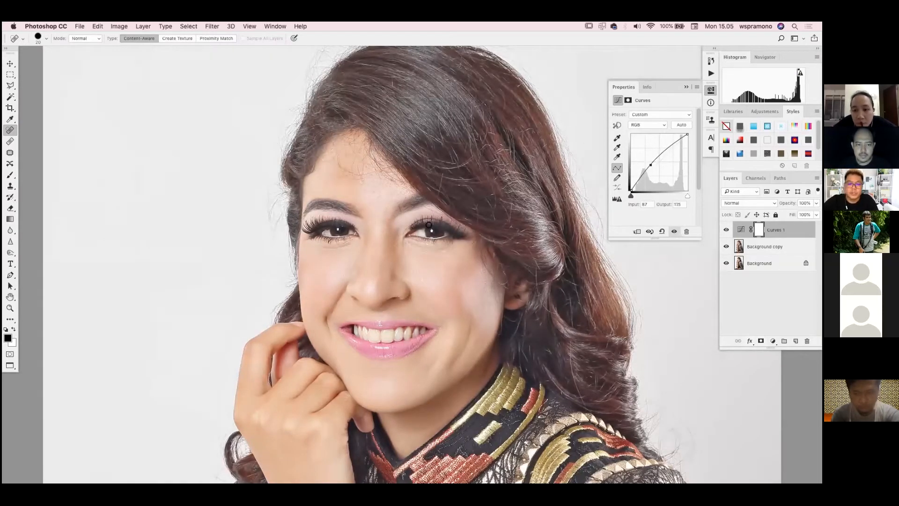
Invert the Curves layer mask to black and paint white over both eyes with the Brush to brighten only them
key("b")
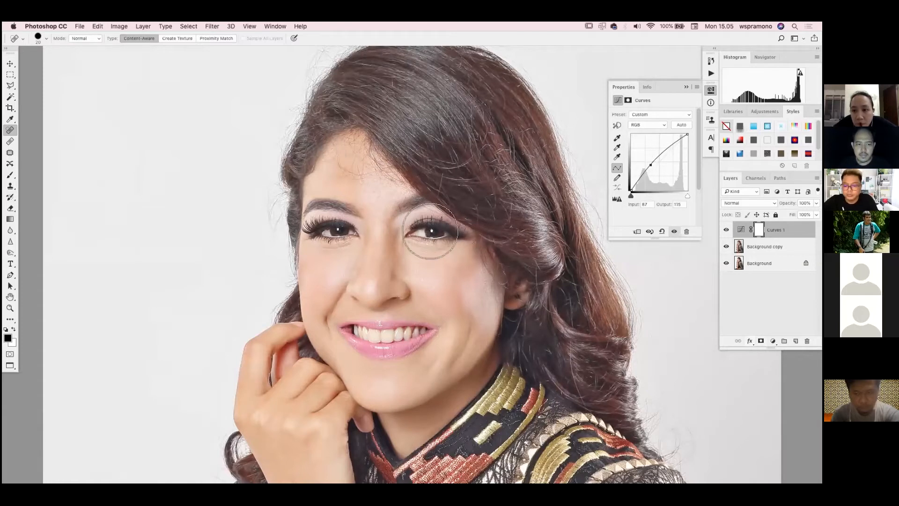
key("b")
key("ctrl+i")
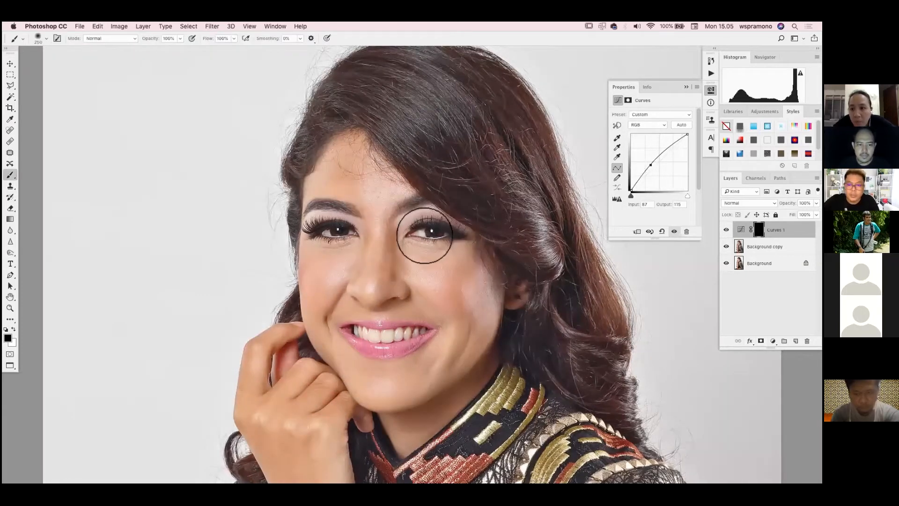
key("x")
left_click(434, 237)
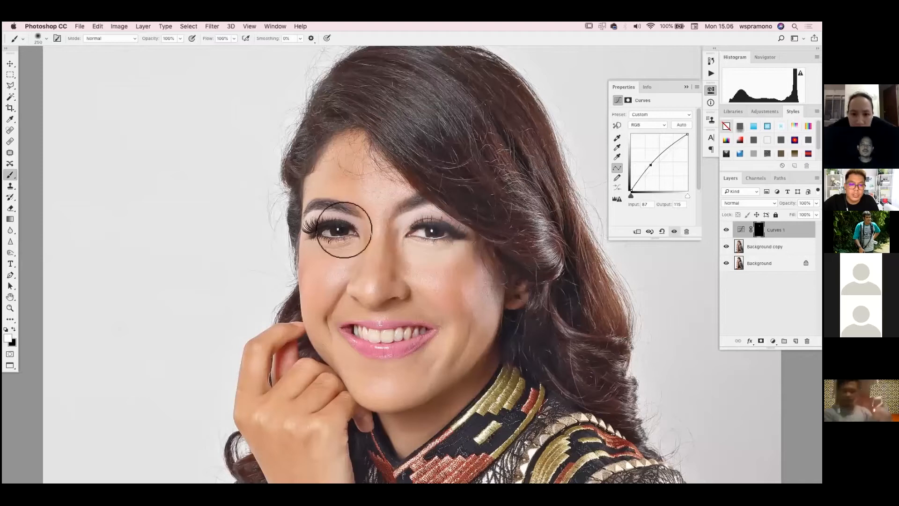
left_click(345, 230)
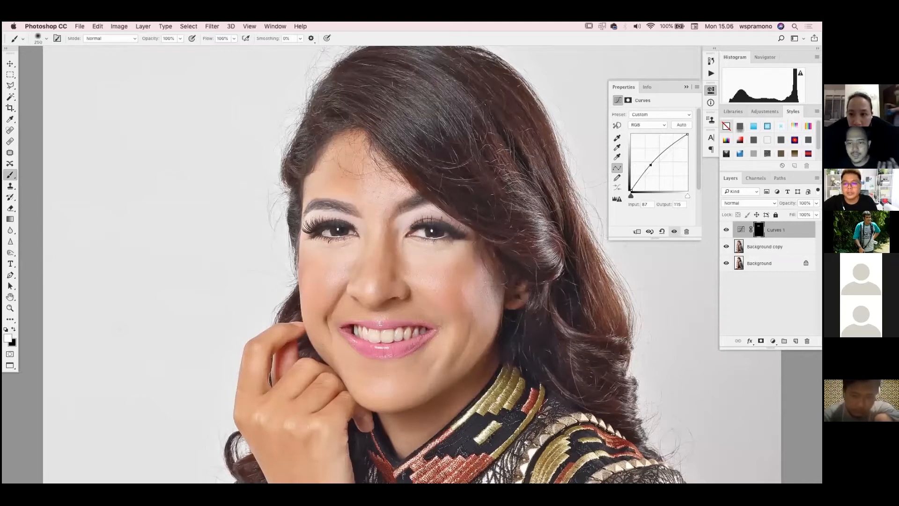
Lower the Curves 1 layer's opacity to 70% and compare the eyes with the layer hidden and shown
left_click(816, 203)
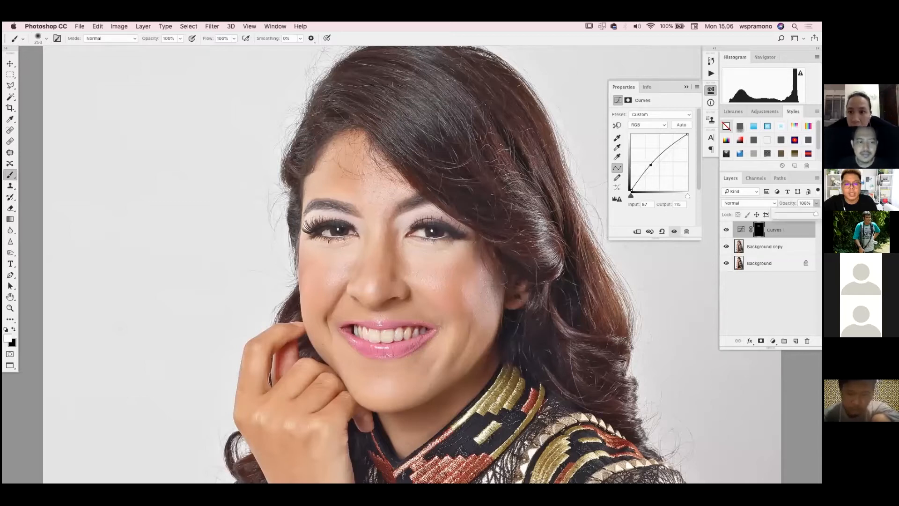
left_click_drag(805, 214, 804, 213)
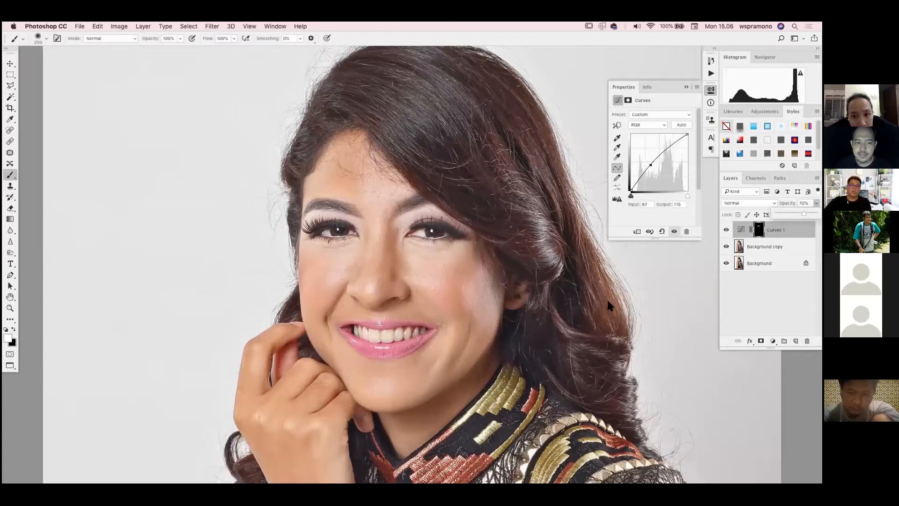
left_click(726, 230)
left_click(726, 230)
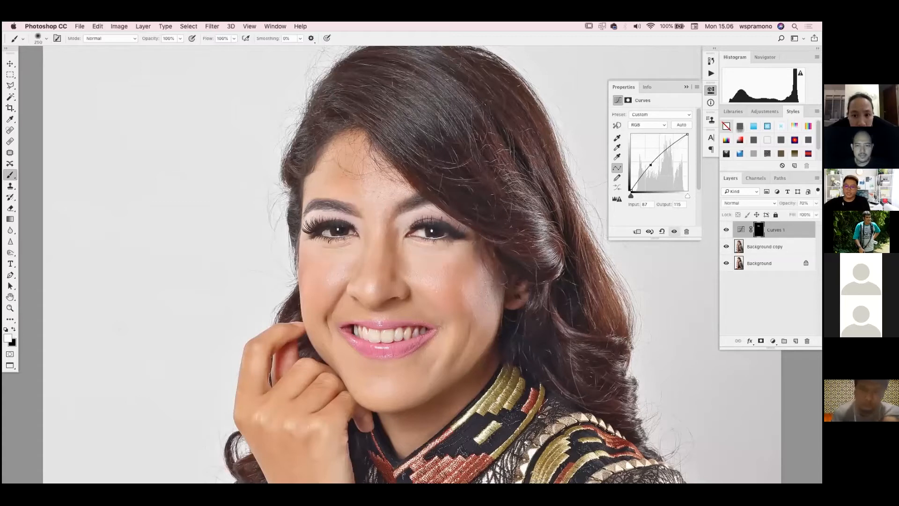
Try a fill of 80% on the Curves 1 layer, compare it hidden and shown, and settle on a fill of 55%
left_click(816, 215)
left_click_drag(817, 225, 809, 225)
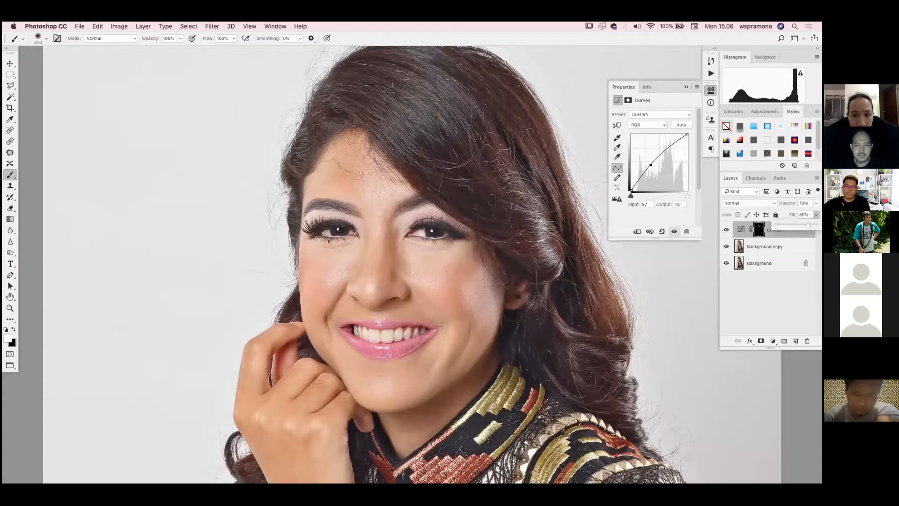
left_click(726, 231)
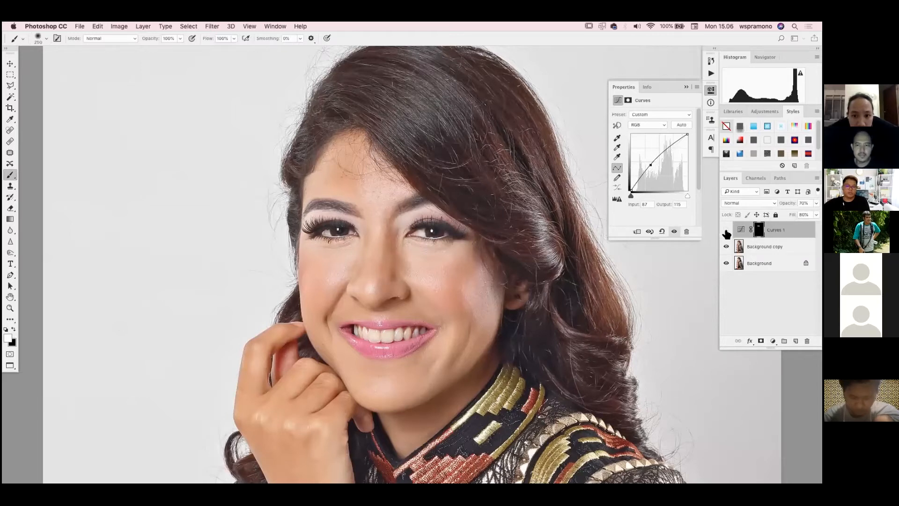
left_click(726, 230)
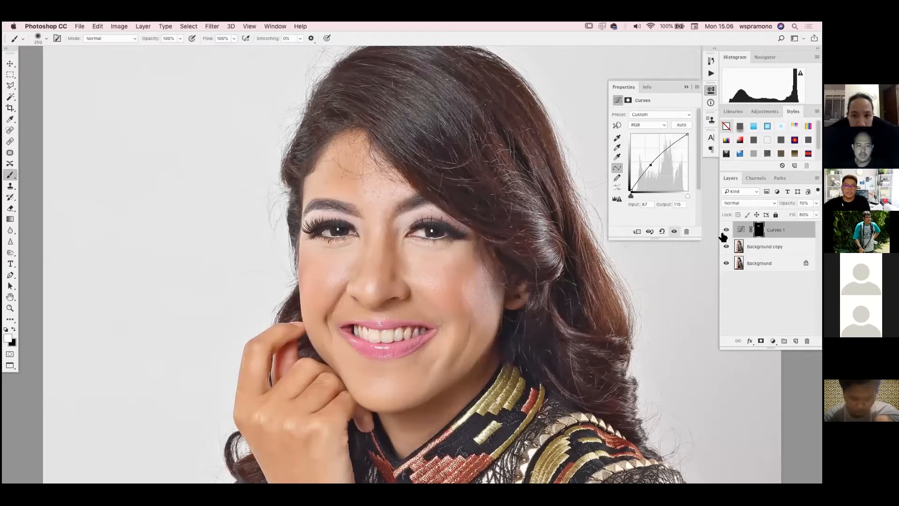
left_click(817, 215)
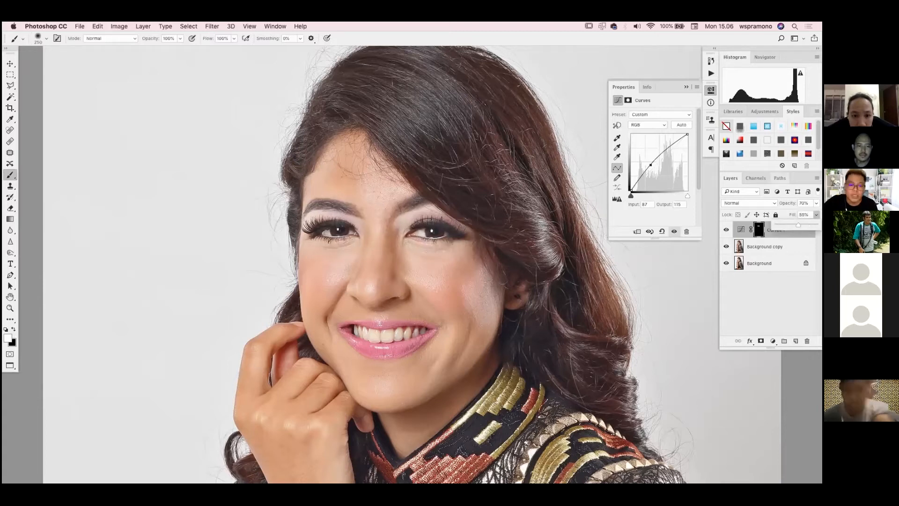
left_click(759, 296)
left_click(760, 296)
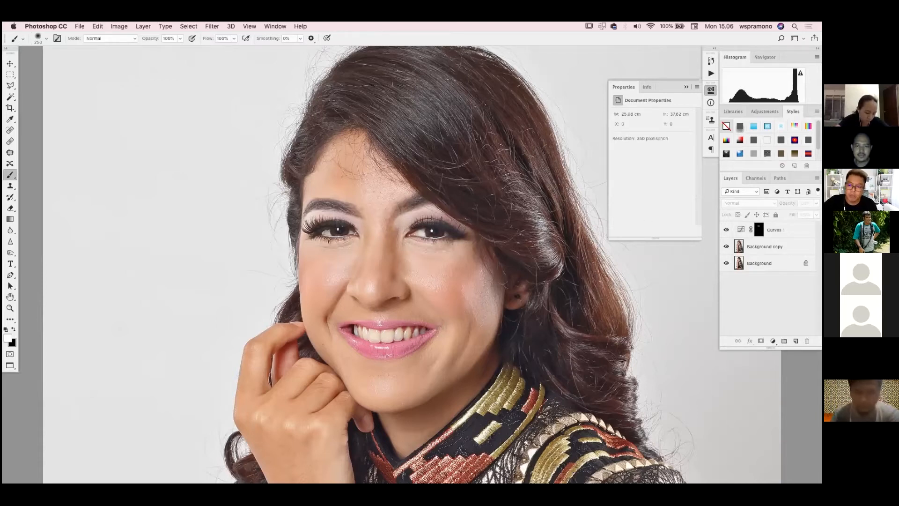
left_click(779, 230)
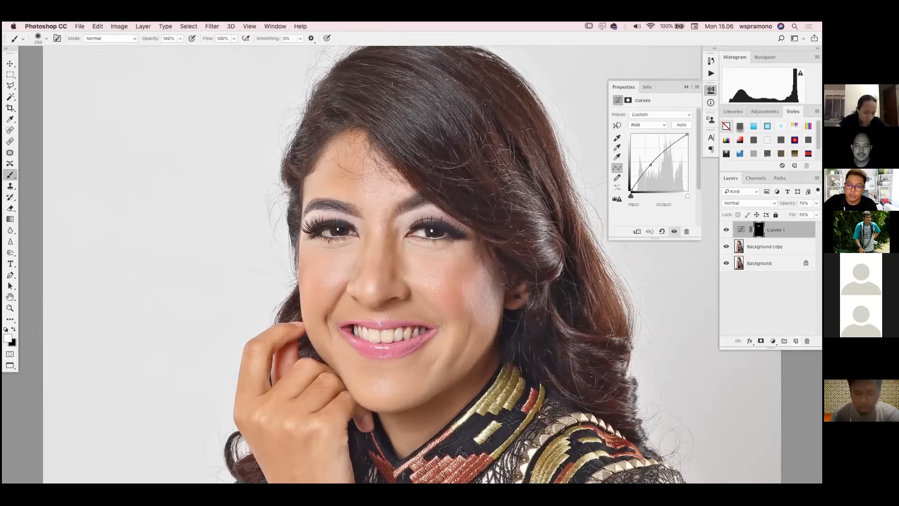
Add a new empty layer above Curves 1
left_click(796, 341)
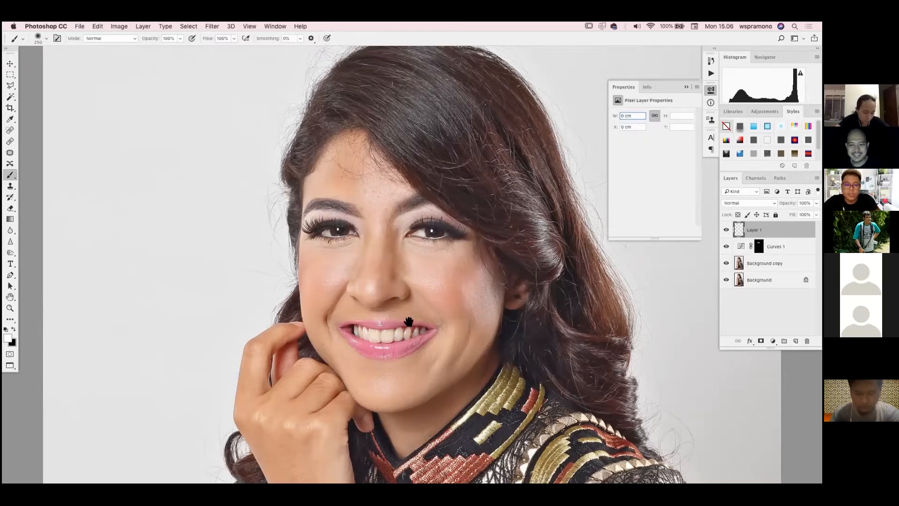
key("super+equal")
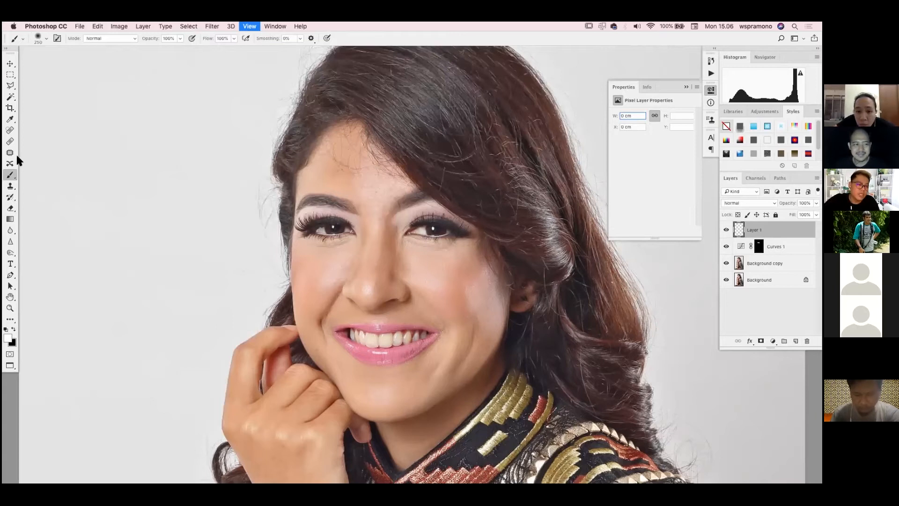
Outline the teeth on Background copy with the Patch tool and add a masked Hue/Saturation layer with Yellows saturation at -100
key("super+equal")
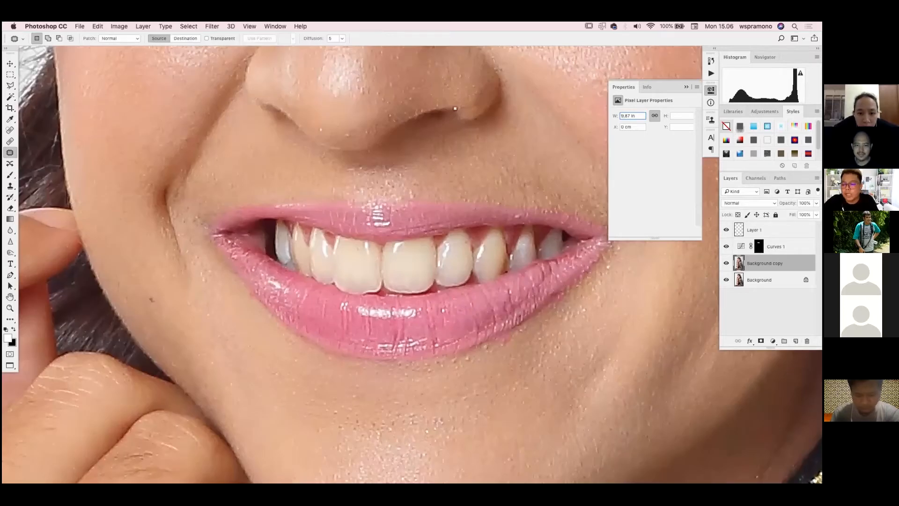
mouse_move(565, 229)
left_mouse_down()
mouse_move(478, 296)
mouse_move(568, 237)
left_mouse_up()
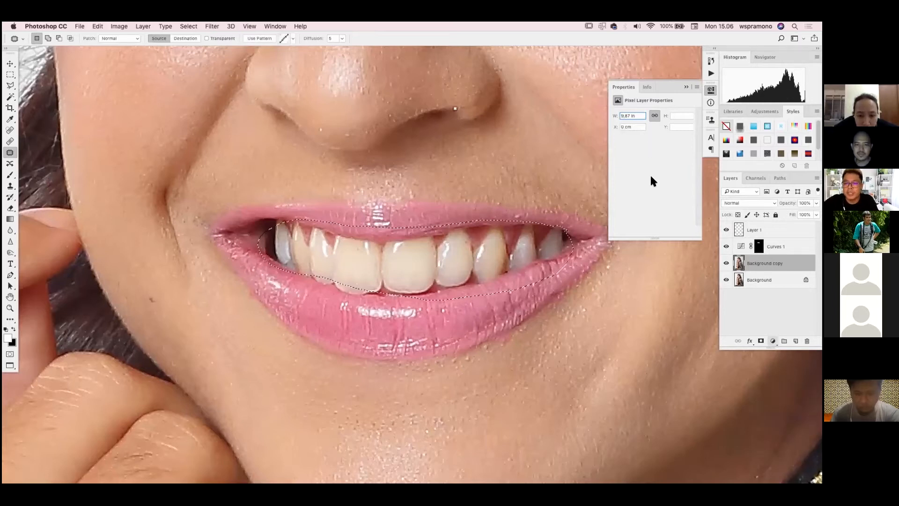
left_click_drag(652, 162, 626, 166)
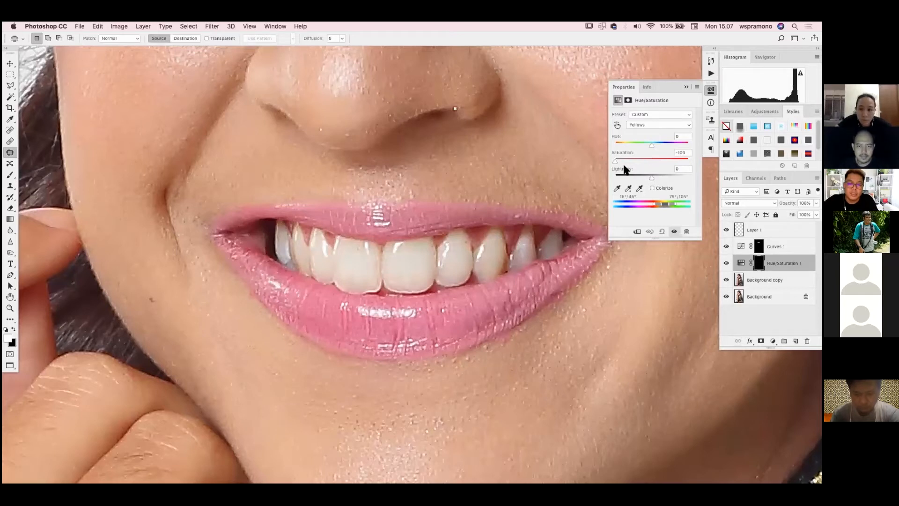
Fine-tune the Yellows saturation of the teeth's Hue/Saturation layer to -86 and check the smile against the whole portrait
left_click(624, 166)
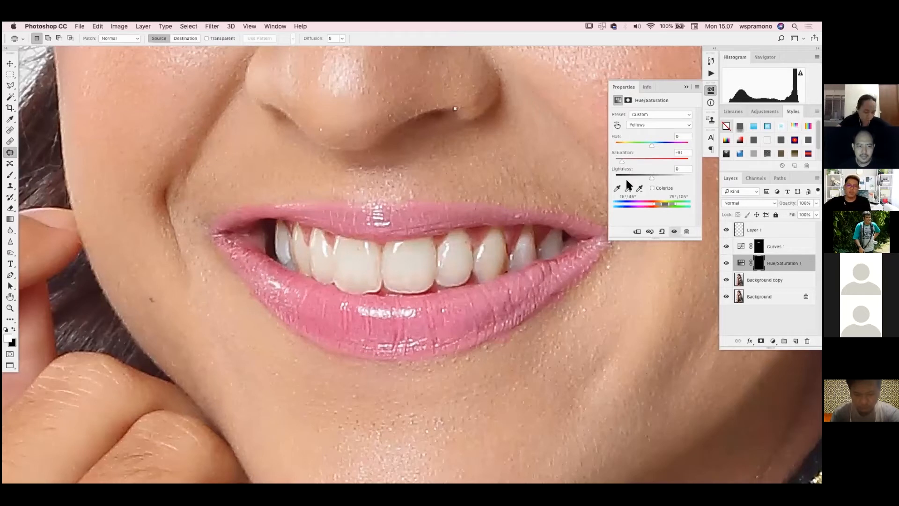
left_click_drag(619, 161, 616, 163)
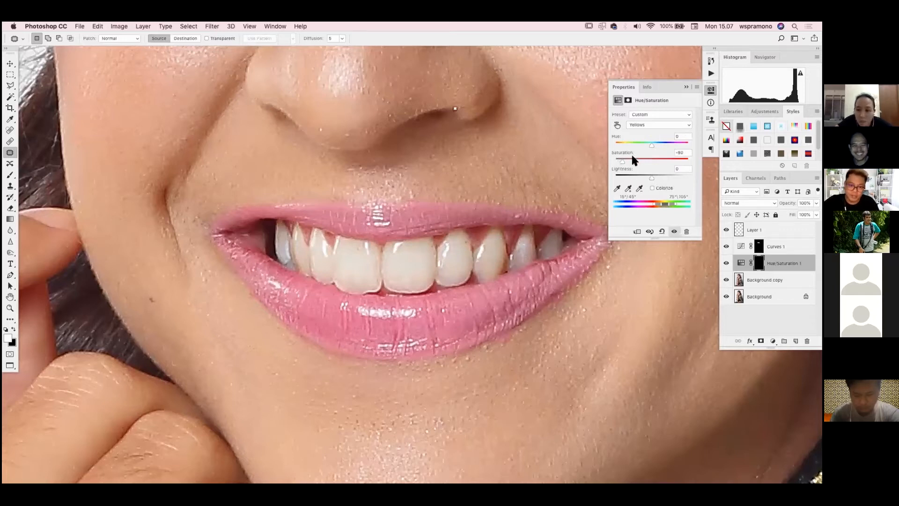
left_click_drag(618, 159, 623, 160)
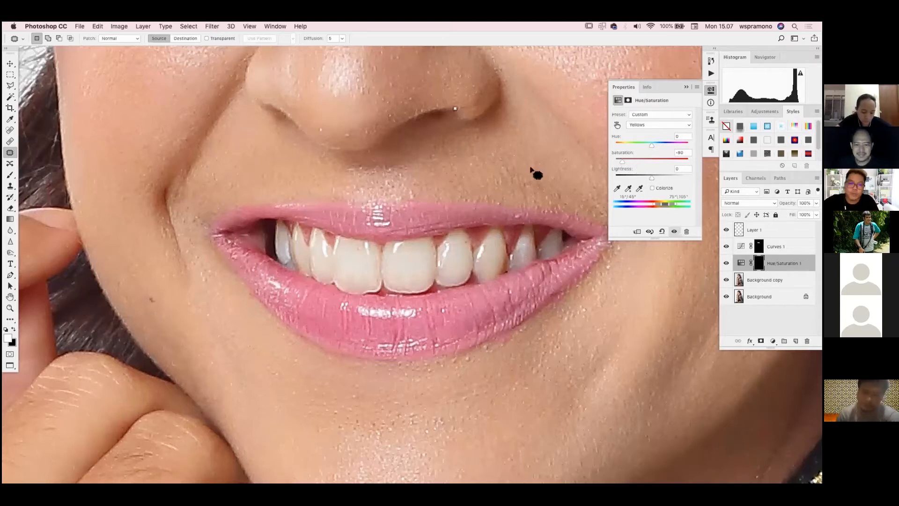
key("super+minus")
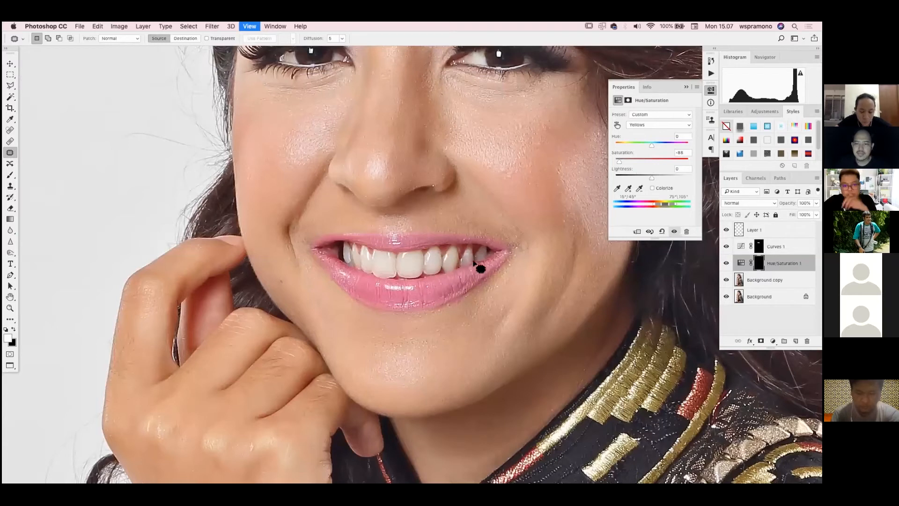
key("super+minus")
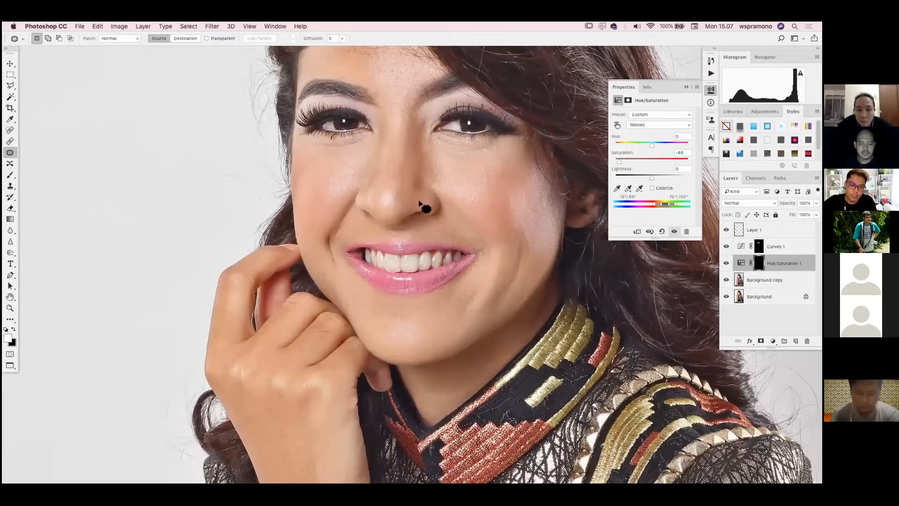
left_click_drag(425, 206, 393, 276)
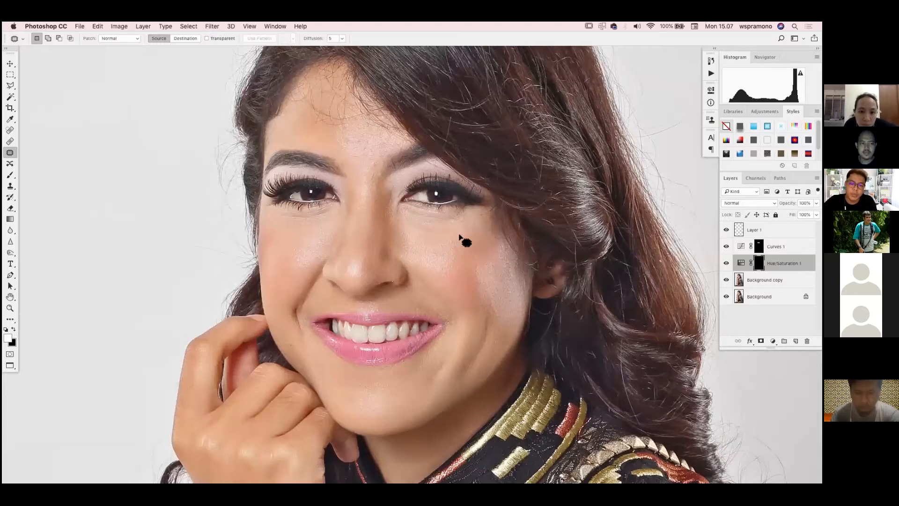
scroll(419, 267, "down", 2)
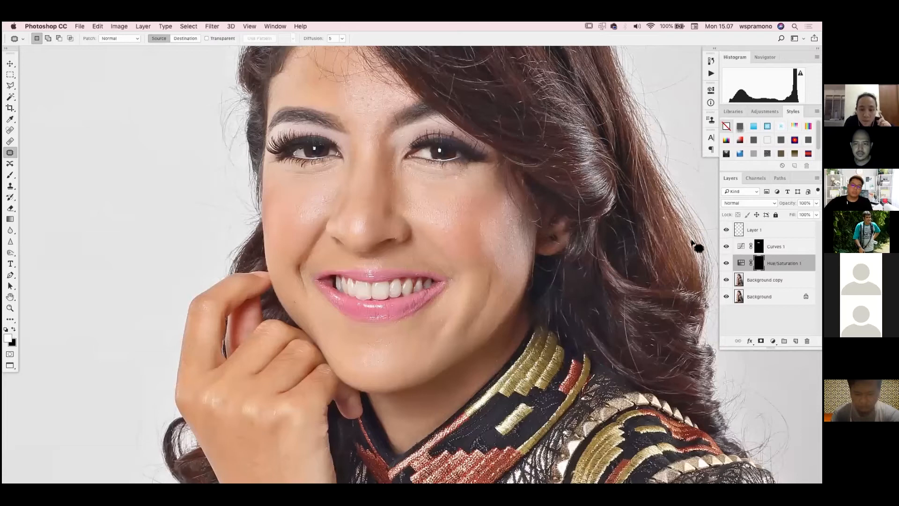
key("super+0")
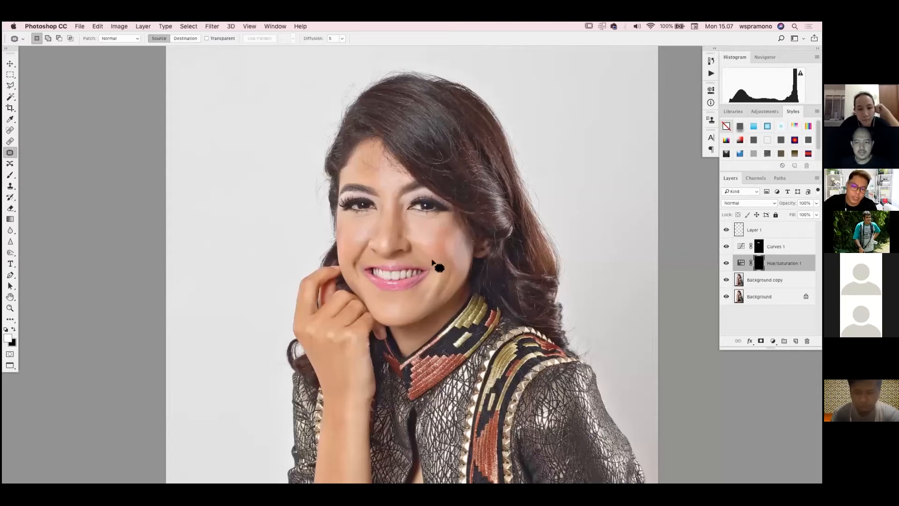
Raise the Master saturation of a masked Hue/Saturation layer covering the cheek and review the blush on the whole face
key("super+equal")
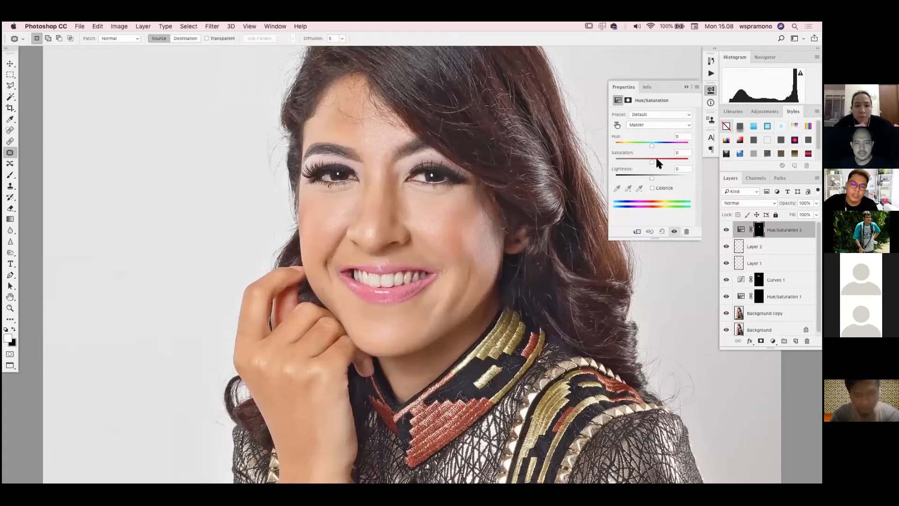
left_click(656, 159)
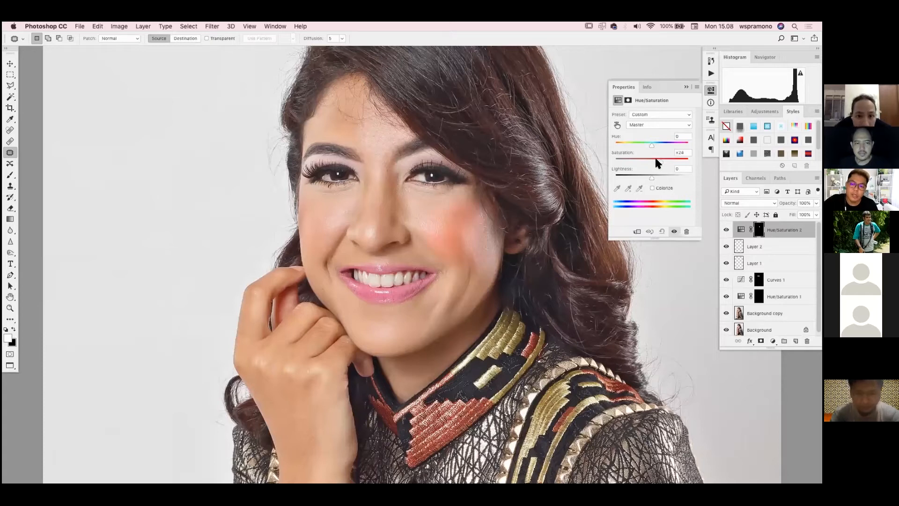
left_click(518, 221)
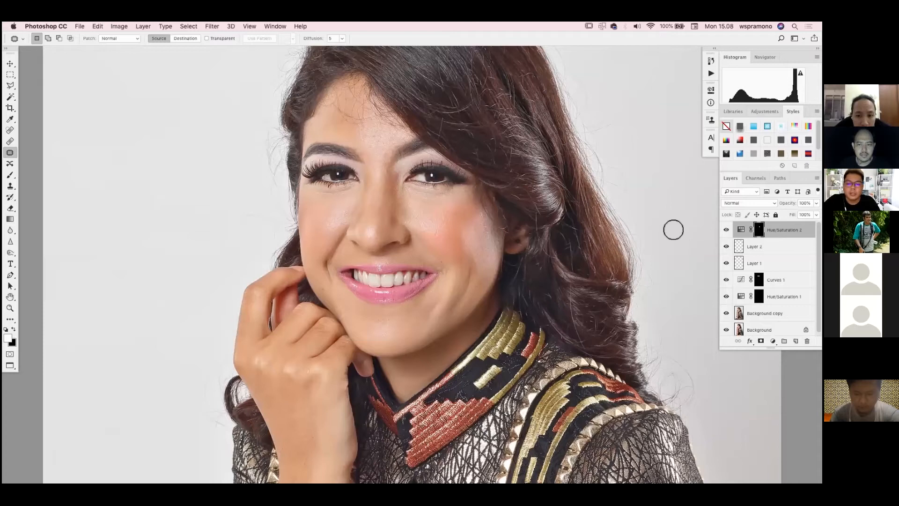
key("b")
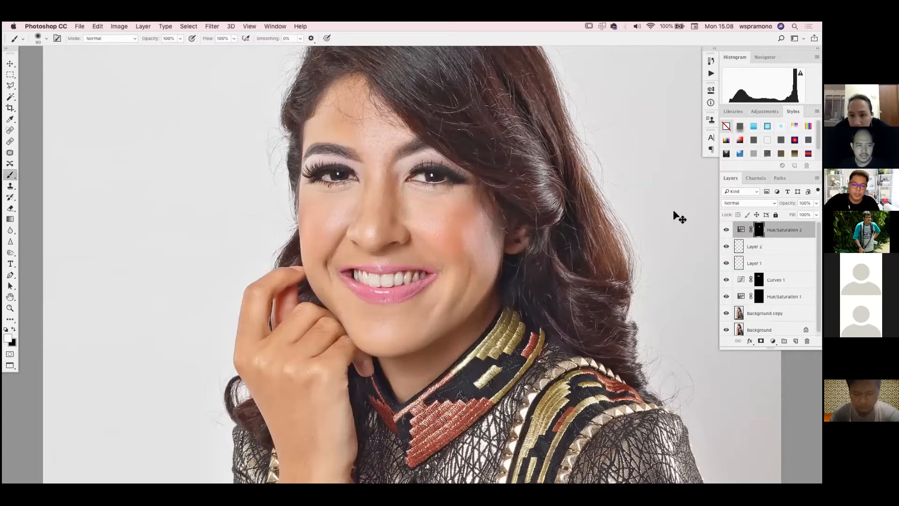
key("super+minus")
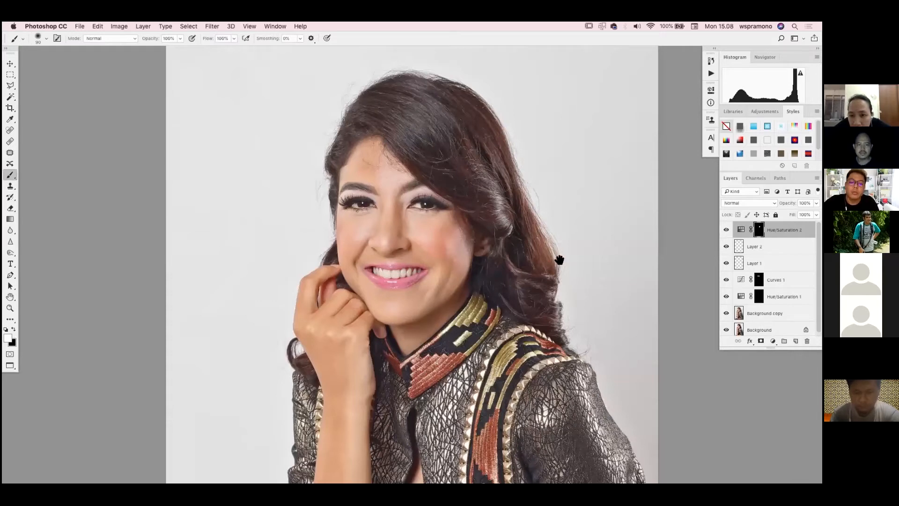
key("super+plus")
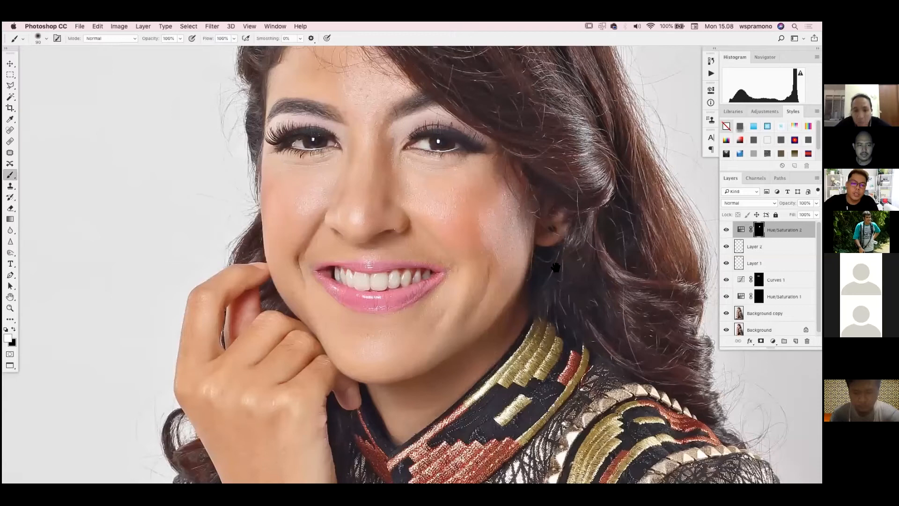
scroll(559, 272, "down", 10)
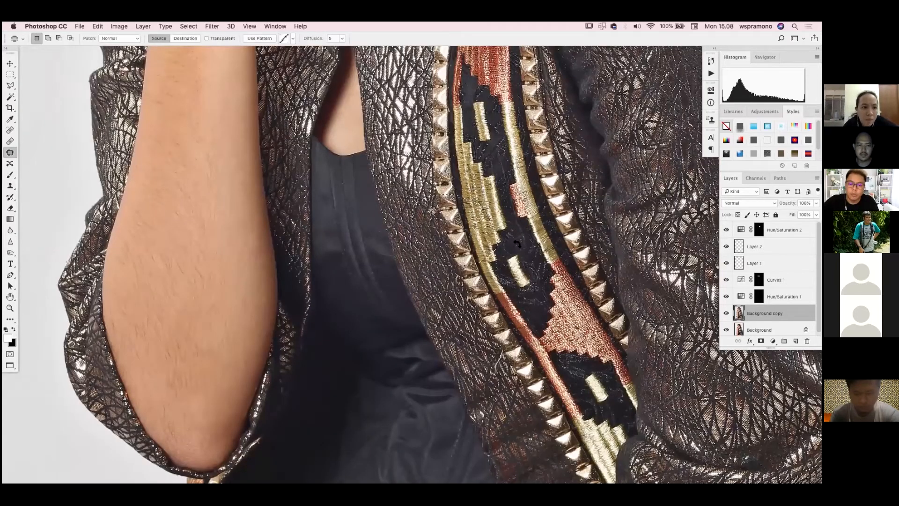
key("super+j")
key("super+t")
left_click_drag(468, 225, 487, 294)
left_click_drag(527, 254, 520, 245)
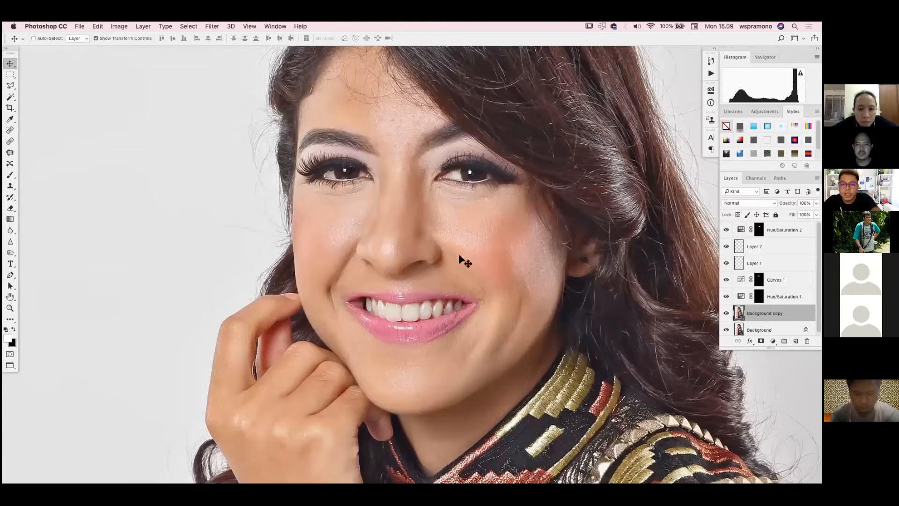
Remove the bright stray strand in the dark hair near the crown with a small Content-Aware Spot Healing Brush on Background copy
key("super+1")
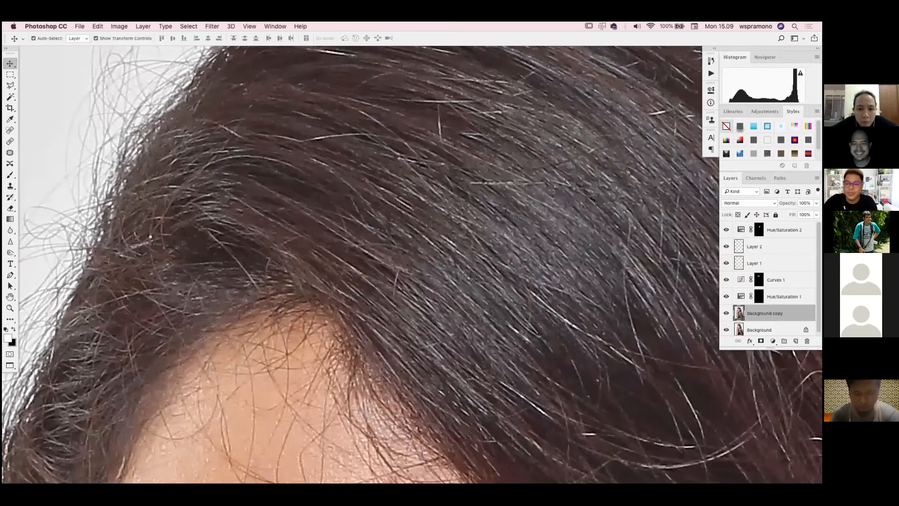
scroll(354, 193, "left", 3)
scroll(354, 193, "down", 2)
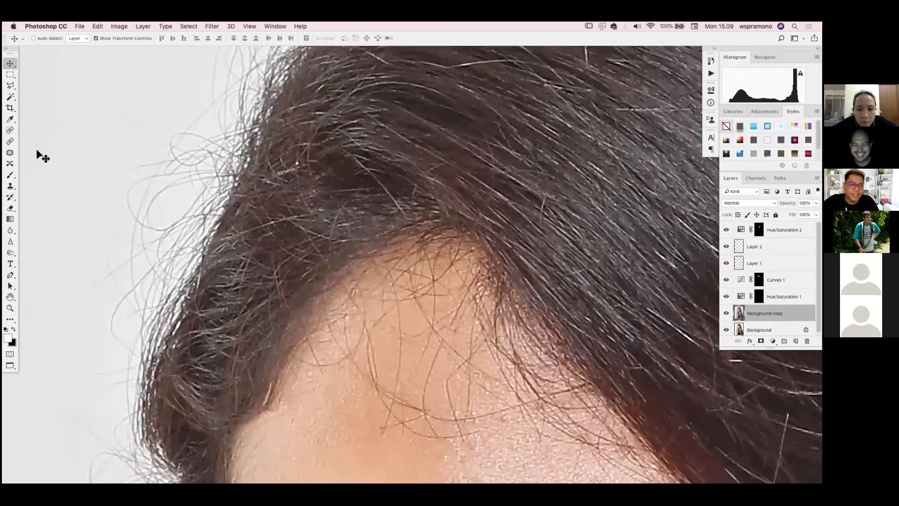
left_click(10, 132)
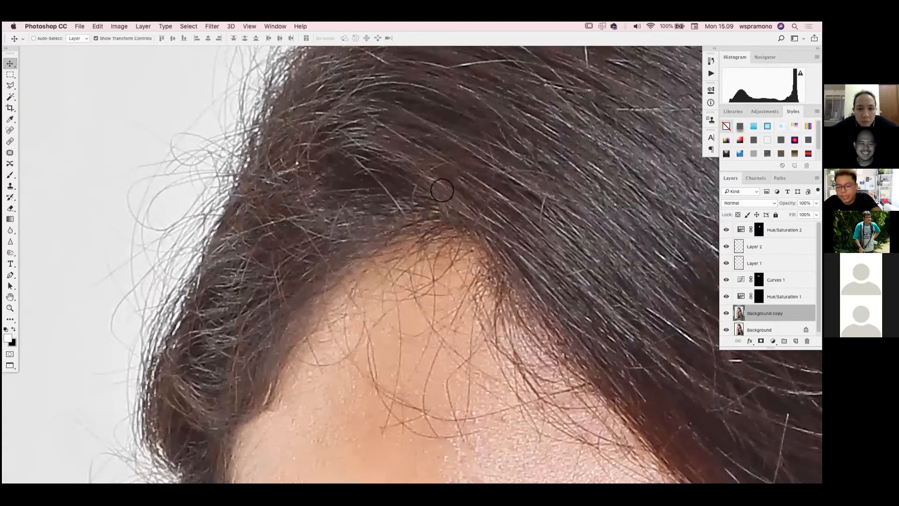
scroll(443, 192, "up", 5)
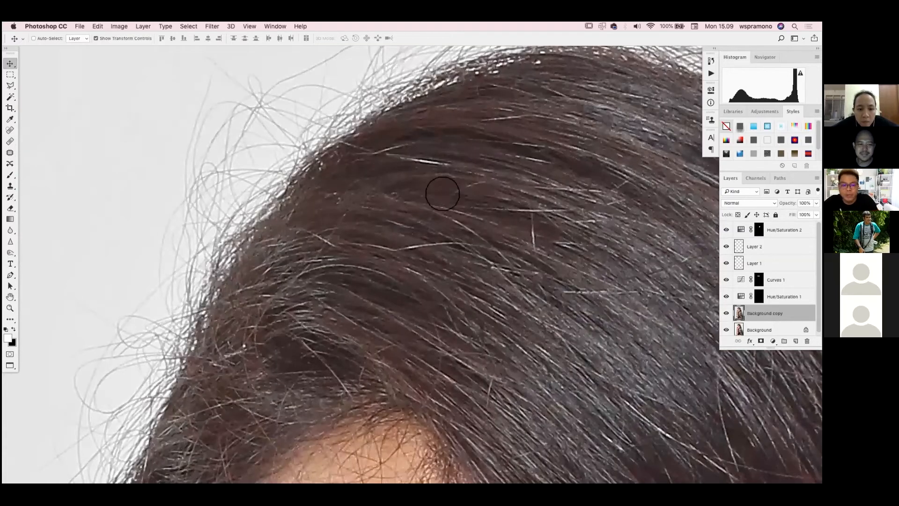
key("bracketleft")
key("bracketleft")
key("bracketleft")
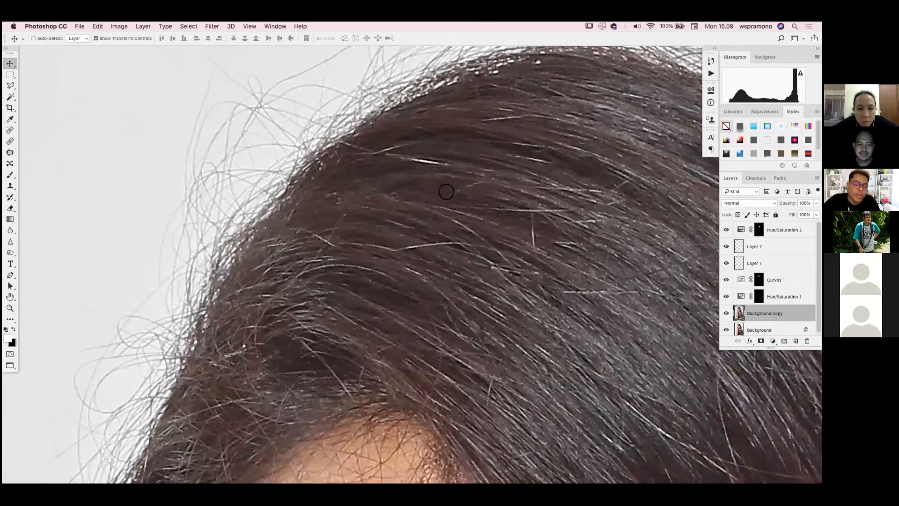
key("j")
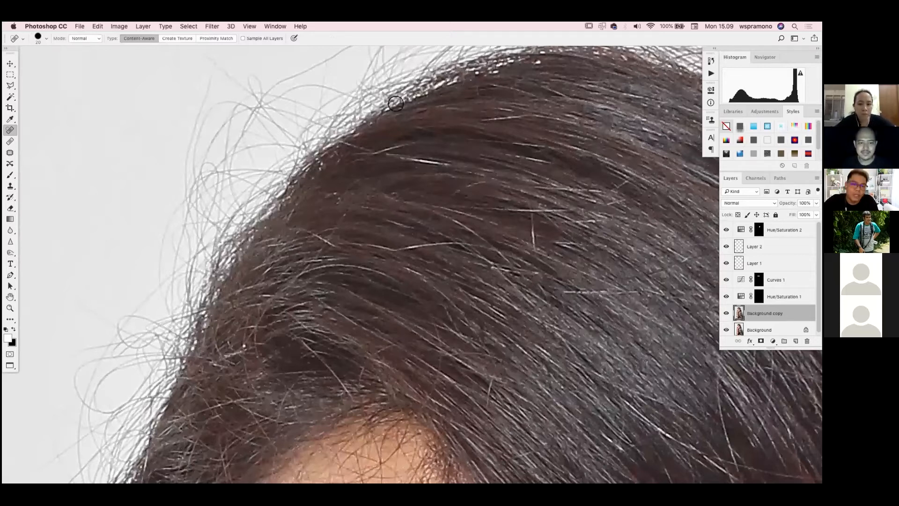
key("super+plus")
key("bracketleft")
key("bracketleft")
key("bracketleft")
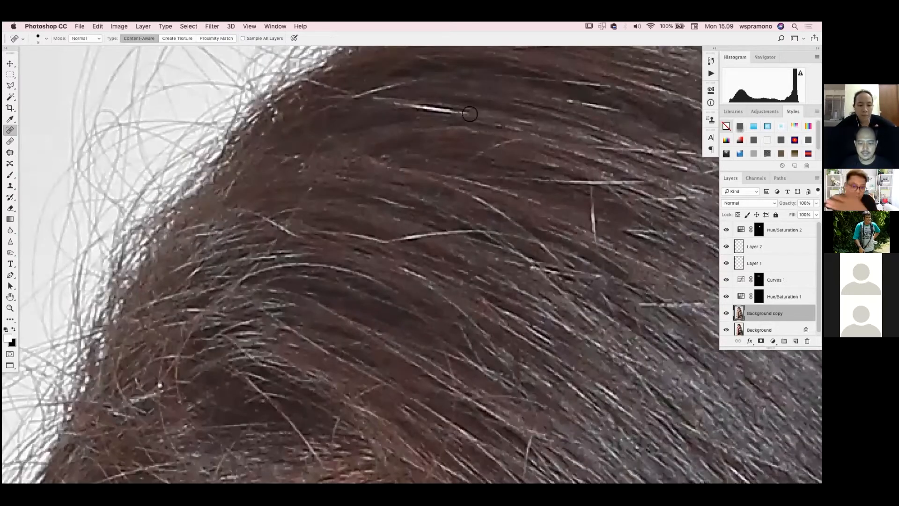
mouse_move(432, 108)
left_mouse_down()
mouse_move(528, 112)
mouse_move(502, 132)
mouse_move(427, 107)
mouse_move(454, 113)
left_mouse_up()
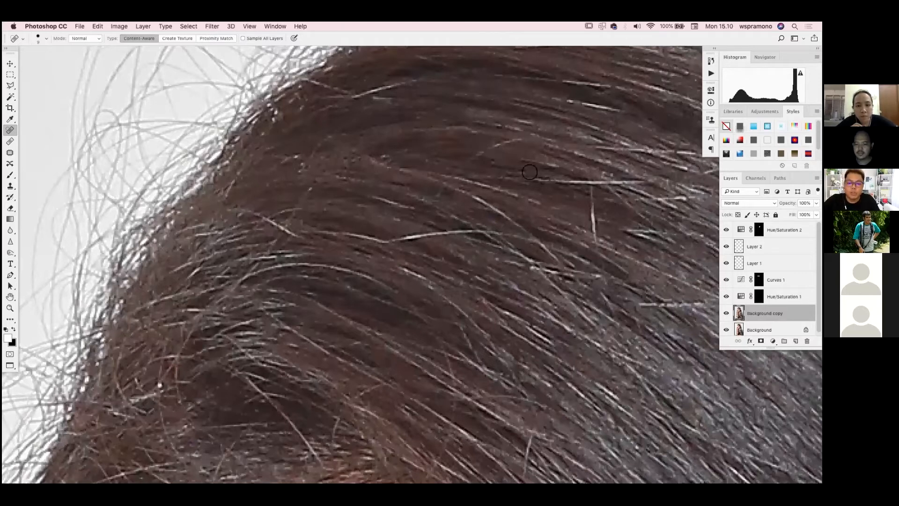
Heal more light strands crossing the hair above the forehead and add a new empty layer above Background copy
scroll(683, 275, "down", 4)
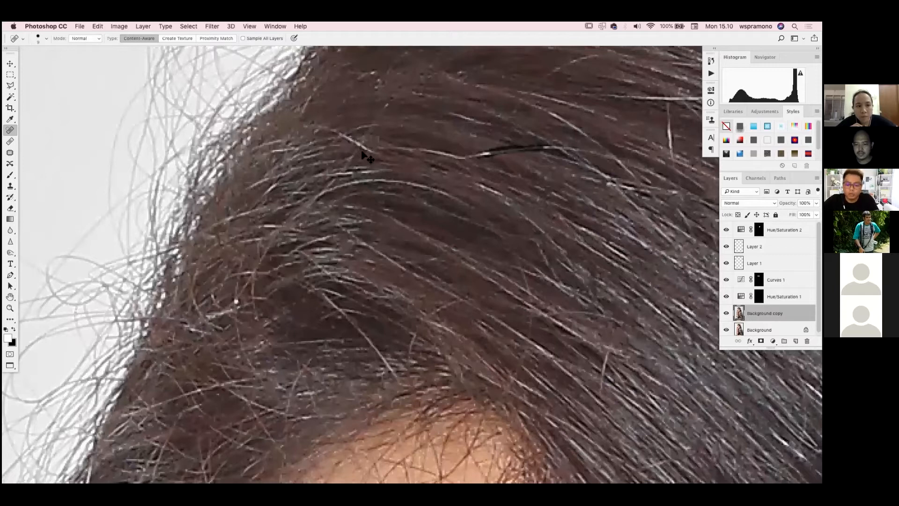
left_click_drag(550, 140, 360, 170)
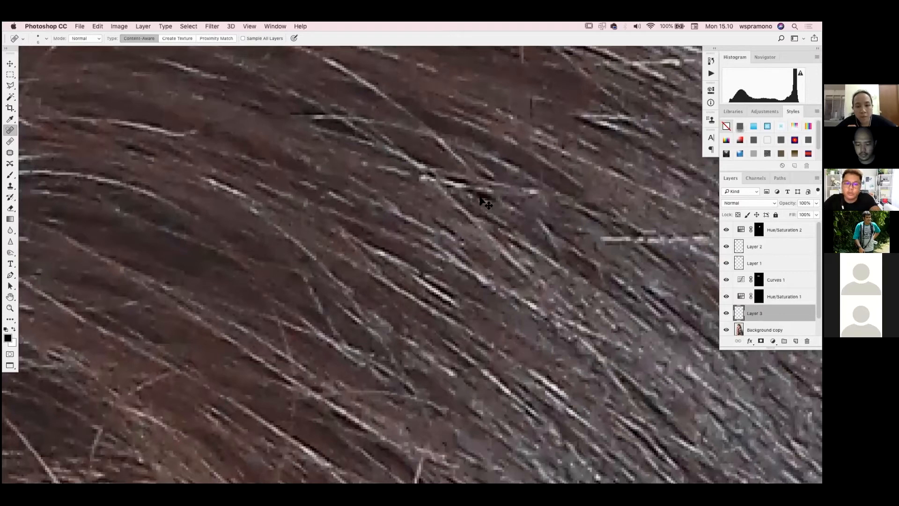
scroll(481, 199, "up", 5)
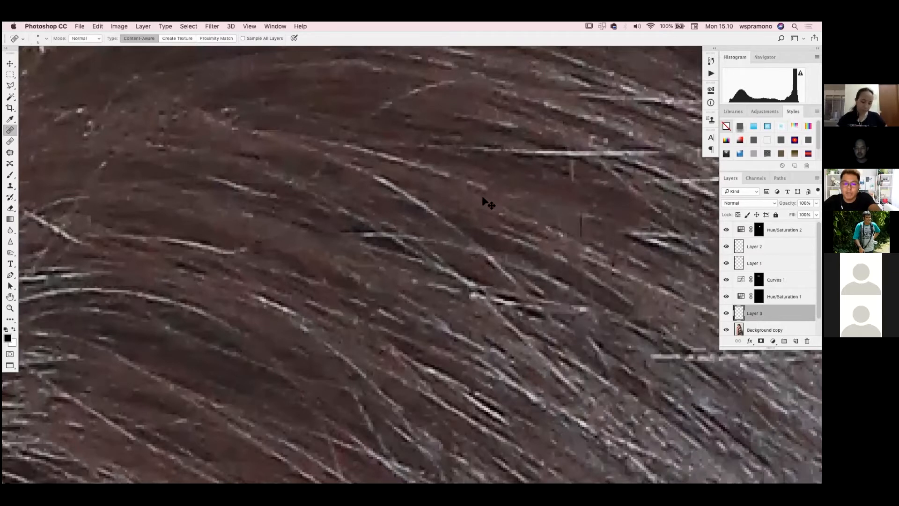
key("super+1")
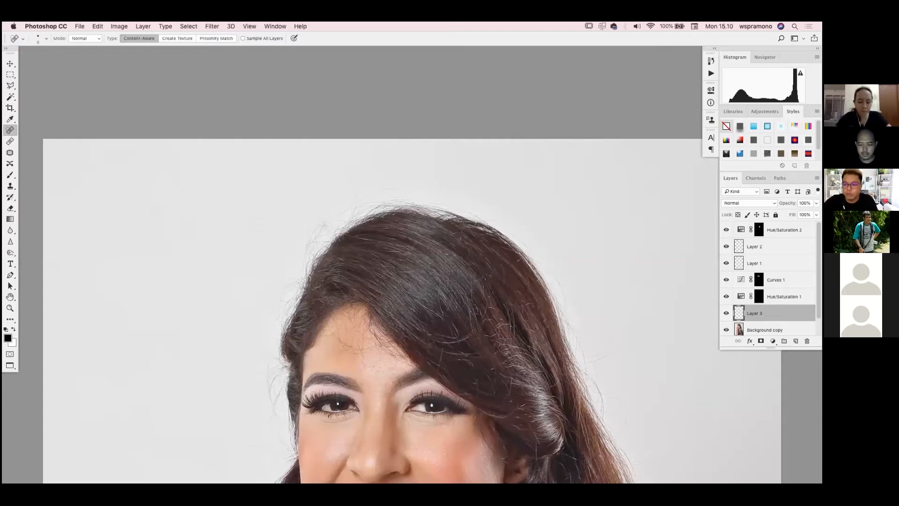
Heal the short bright strand near the crown on the Background copy layer and check the hair as a whole
key("super+plus")
key("super+plus")
key("super+plus")
key("super+plus")
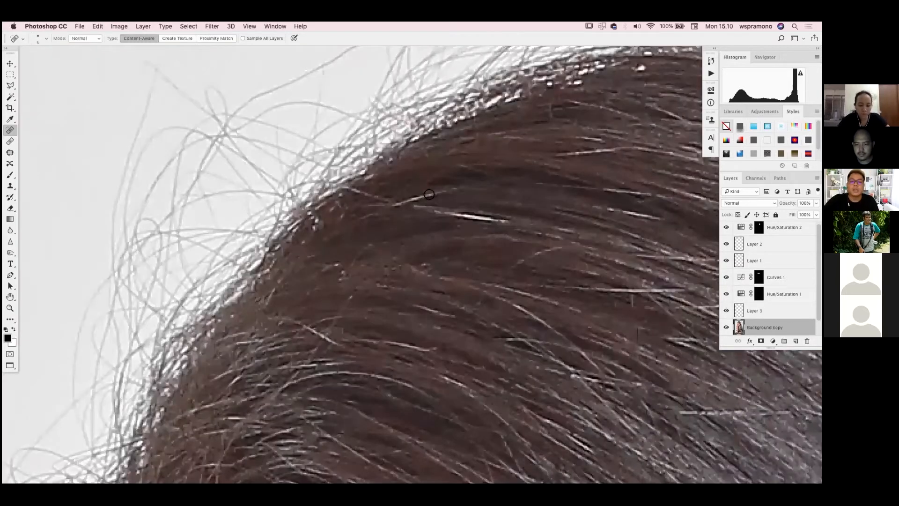
left_click_drag(451, 214, 504, 219)
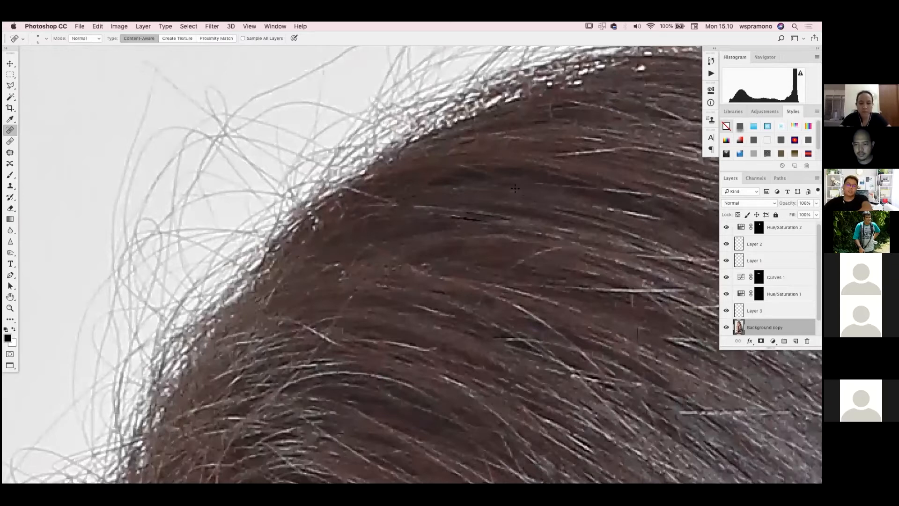
key("super+minus")
key("super+minus")
key("super+minus")
key("super+minus")
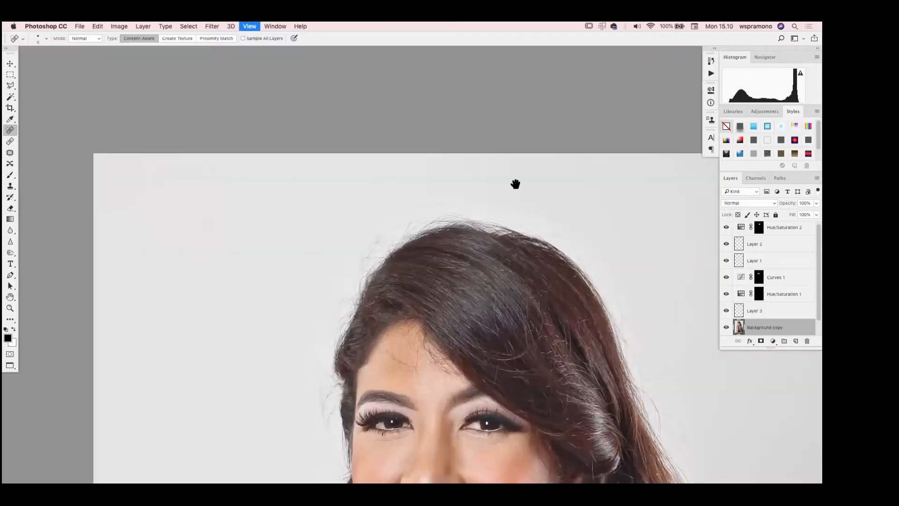
scroll(494, 307, "right", 4)
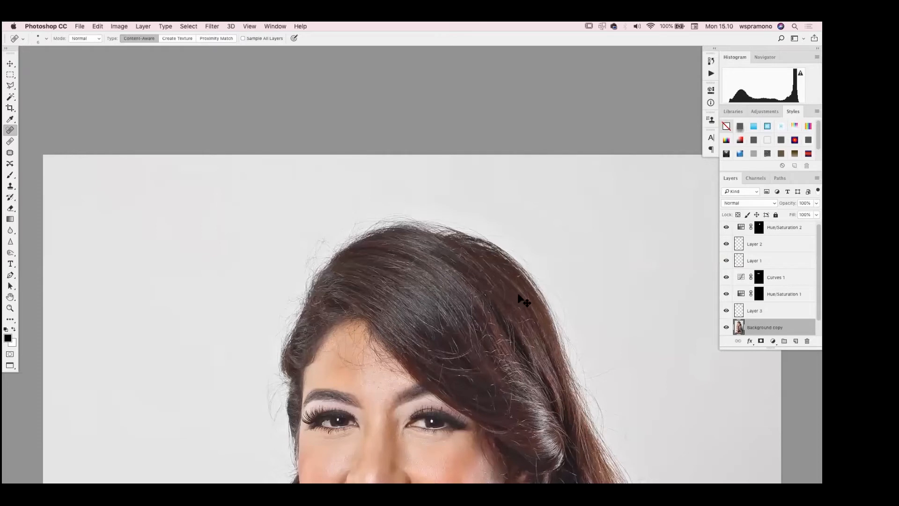
Examine the retouched portrait at several magnifications, checking the hair, face, hand, jacket and chin skin, and the picture as a whole
key("super+plus")
key("super+plus")
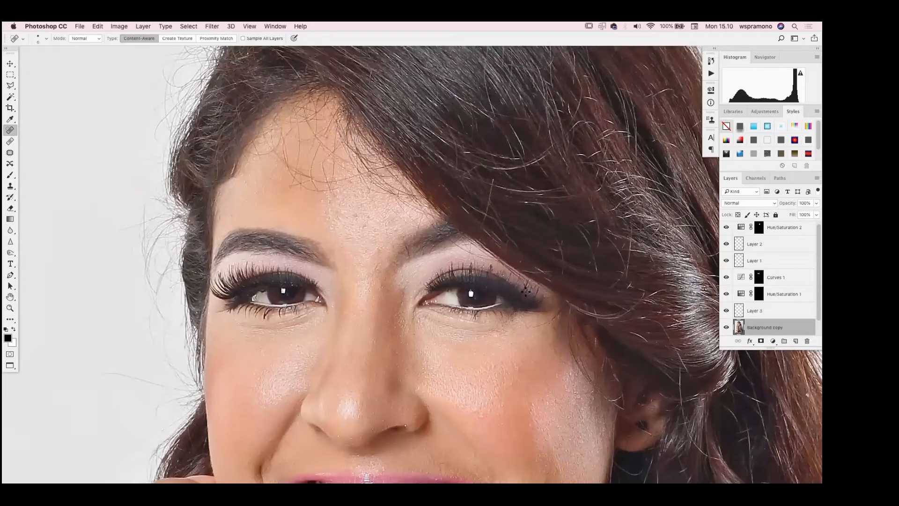
key("super+0")
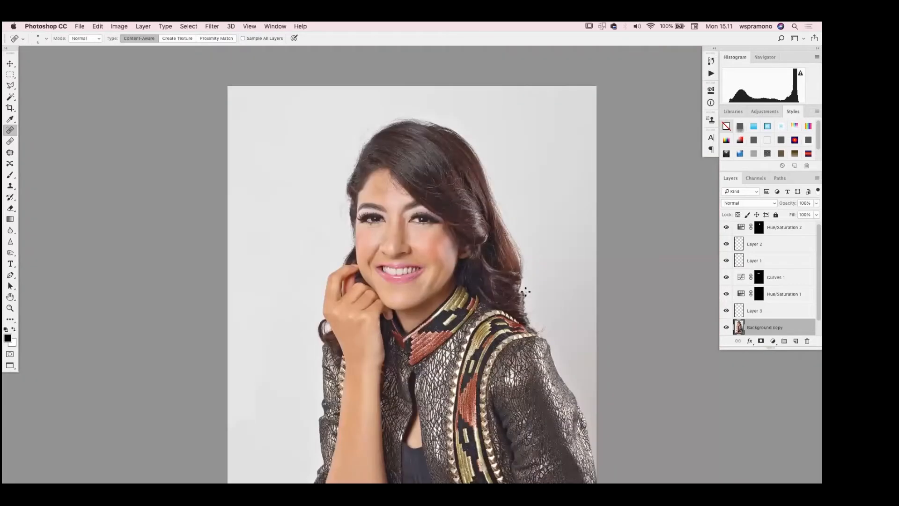
key("super+minus")
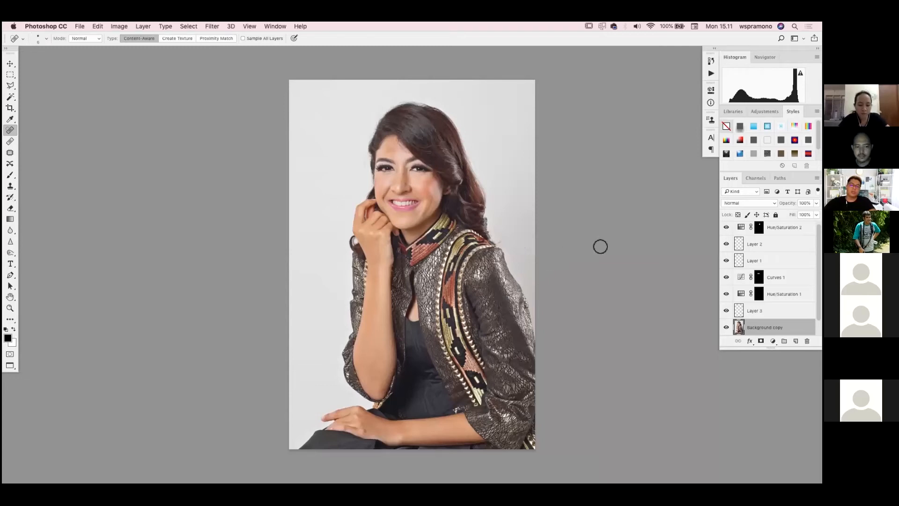
key("super+1")
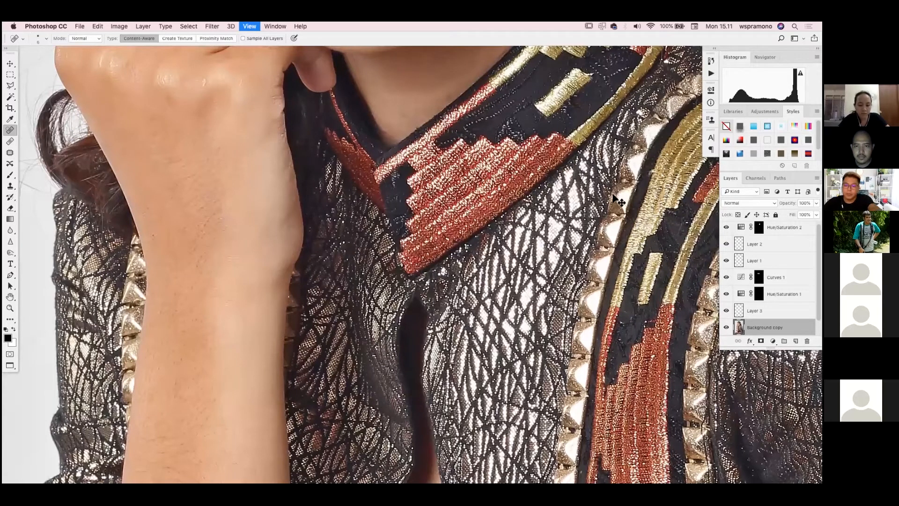
key("super+plus")
key("super+plus")
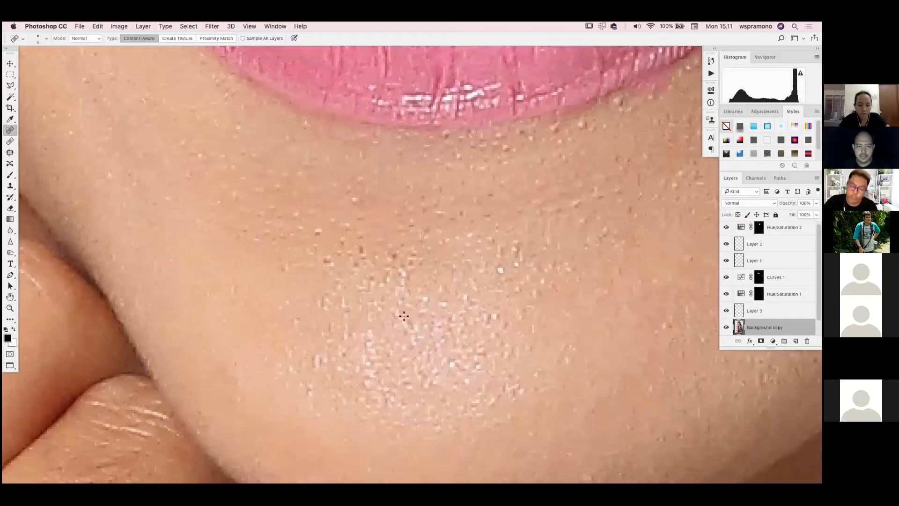
key("super+1")
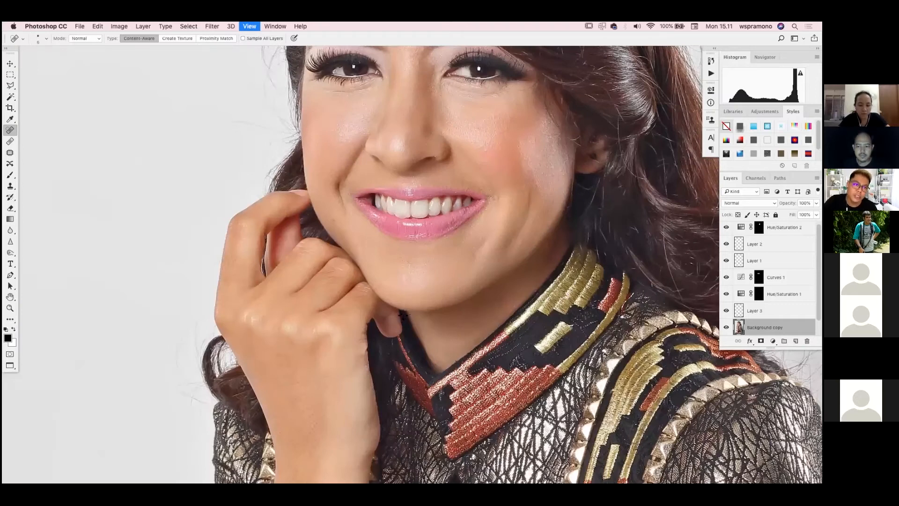
key("super+0")
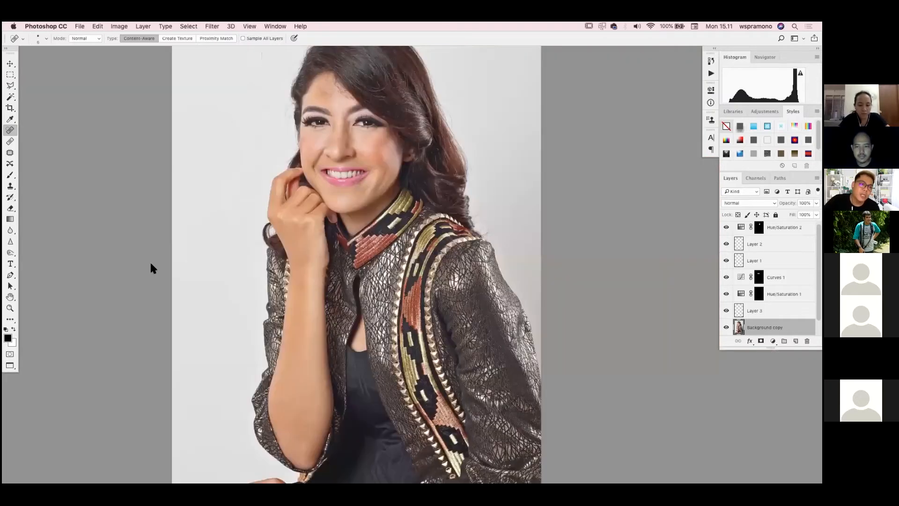
left_click(120, 28)
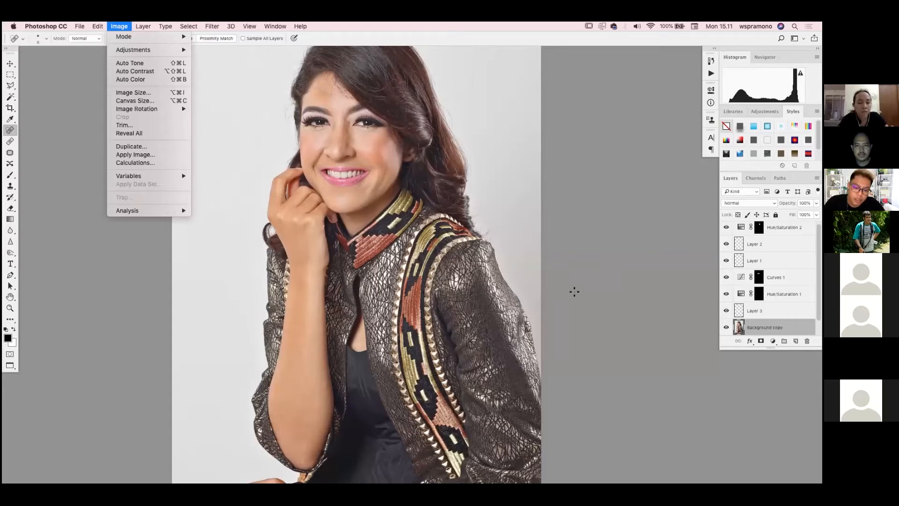
left_click(572, 240)
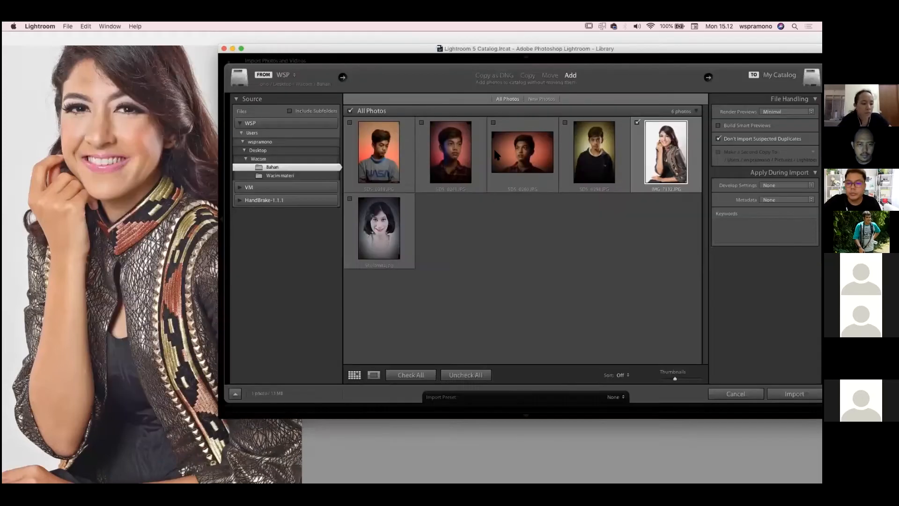
In Lightroom, import only the four photos of the boy from the Bahan folder, leaving out the two photos of women
left_click(355, 122)
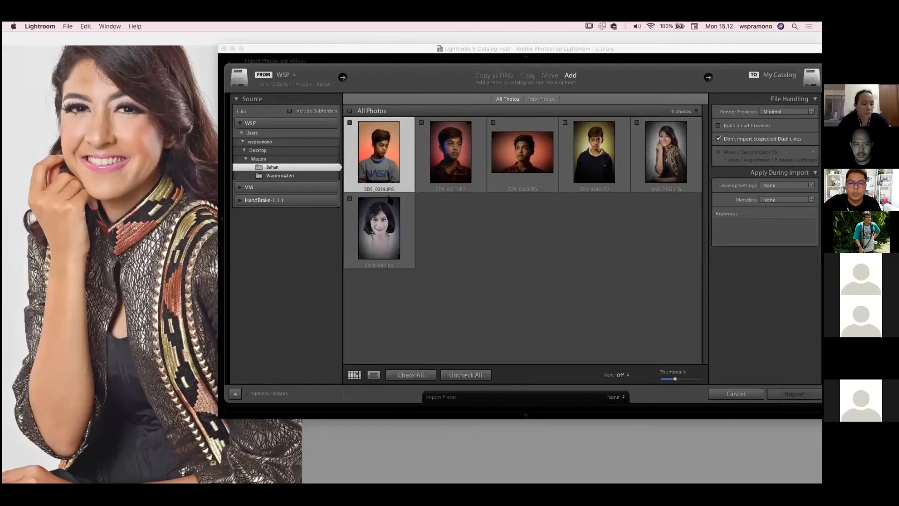
left_click(565, 123, "shift")
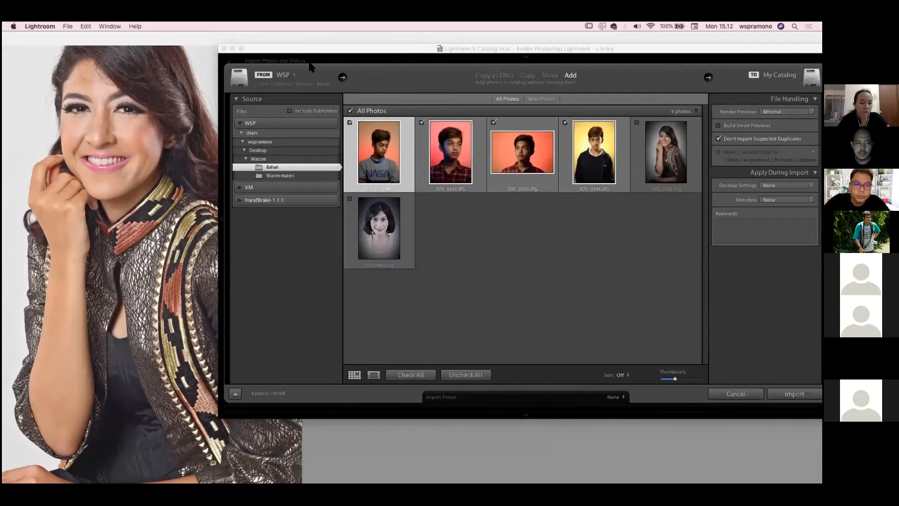
key("Return")
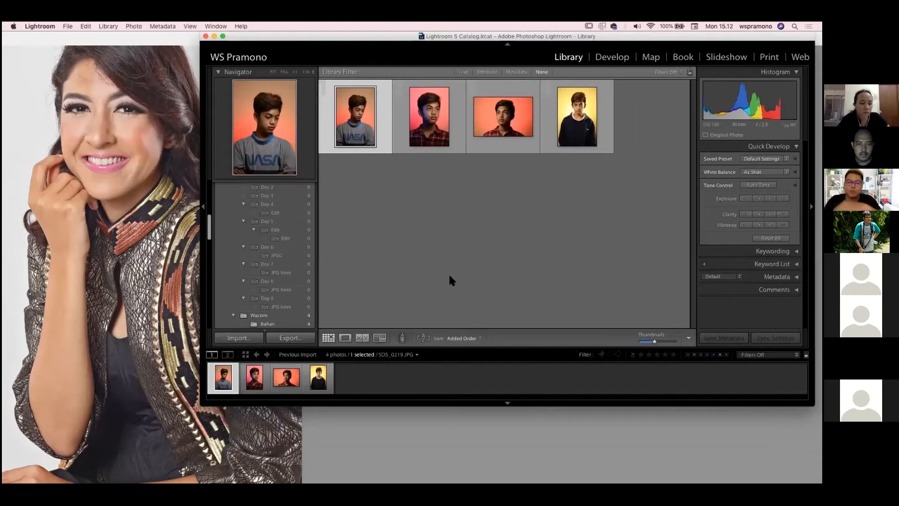
Open the imported photos in the Develop module and show only the first one, the boy in the NASA shirt
key("super+a")
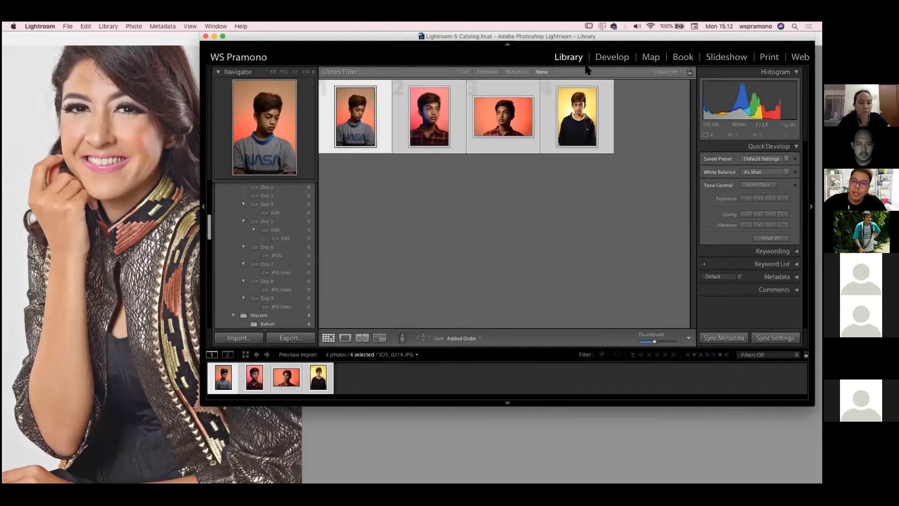
left_click(384, 133)
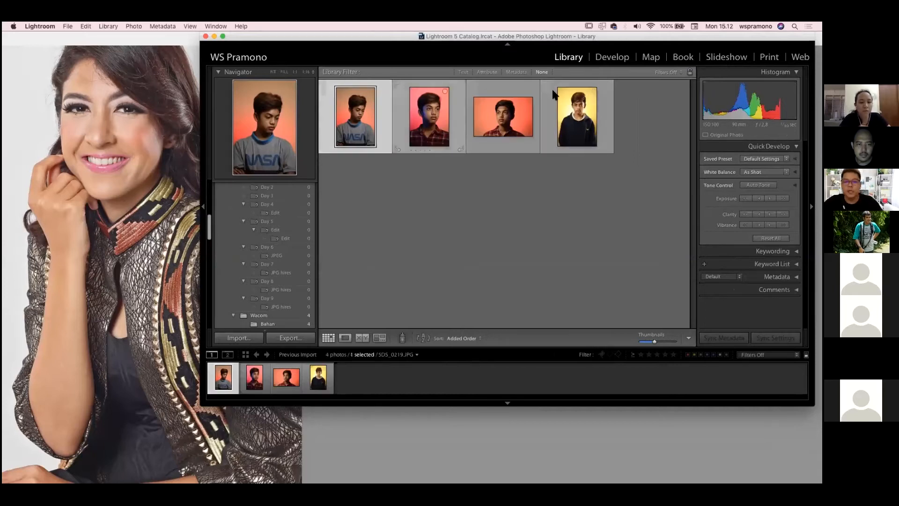
key("super+a")
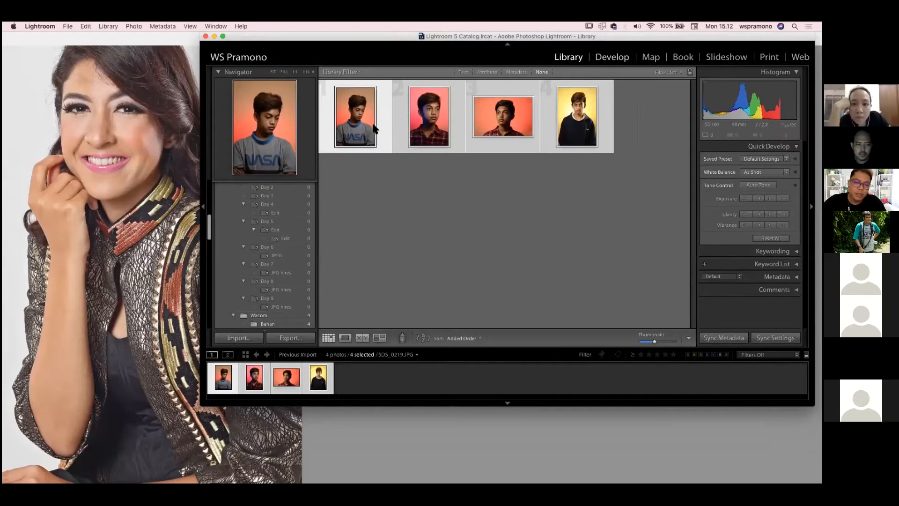
key("d")
left_click(269, 372)
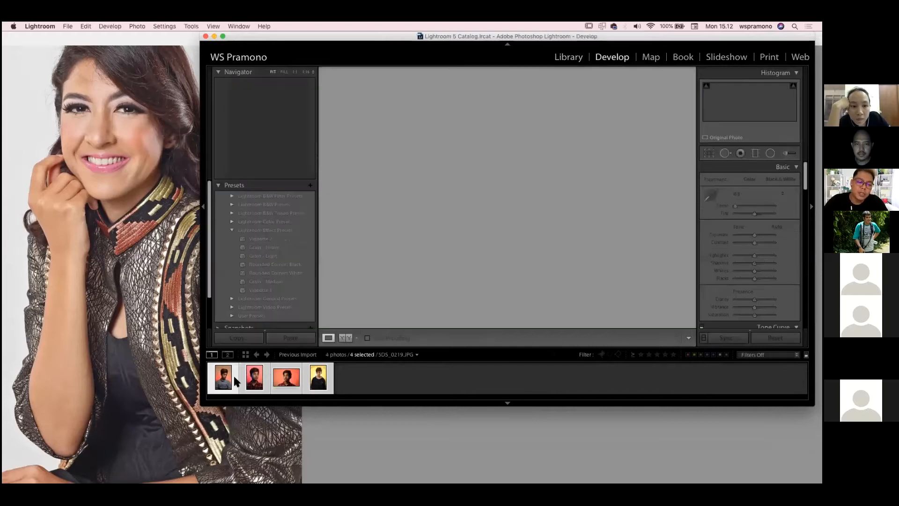
left_click(235, 376)
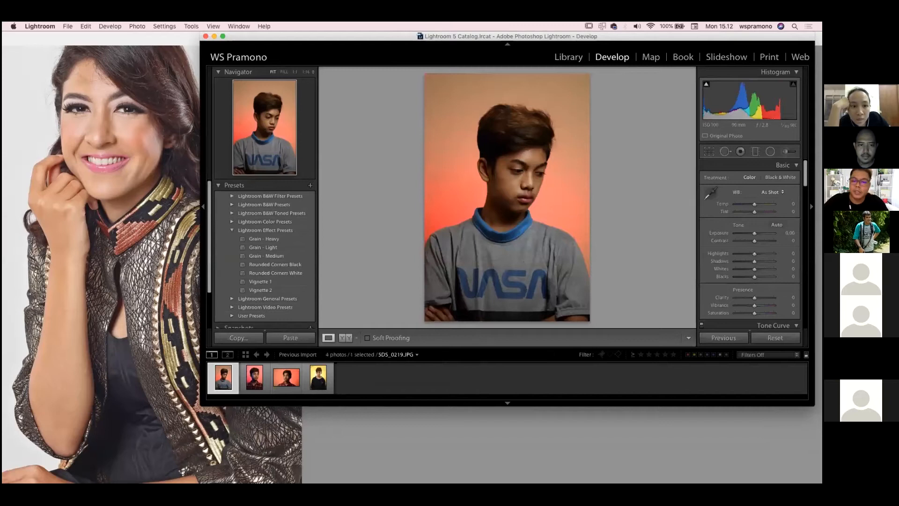
Try neutralizing the white balance by sampling the backdrop beside the boy's head, and undo it
left_click(712, 194)
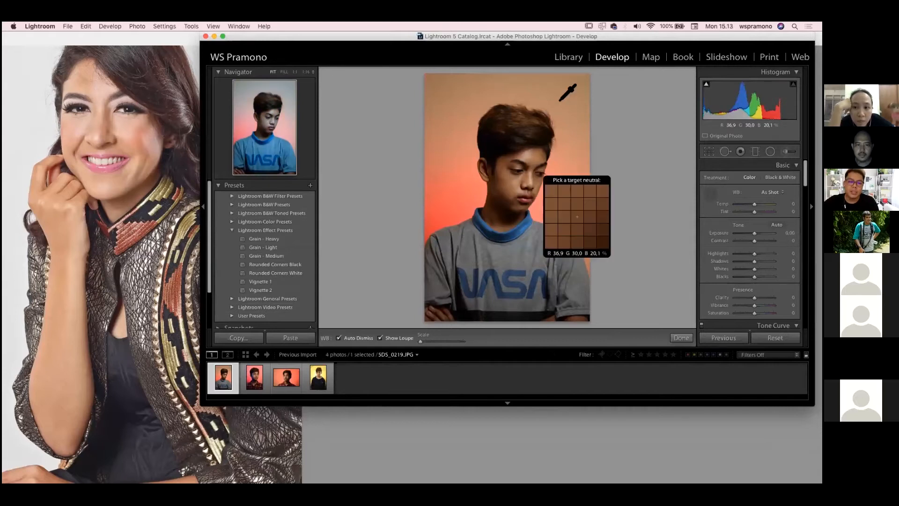
left_click(581, 109)
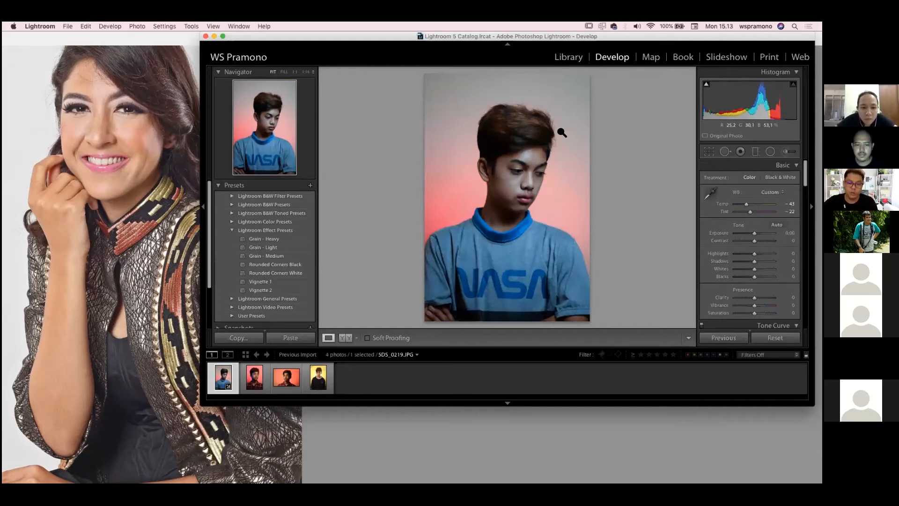
key("super+z")
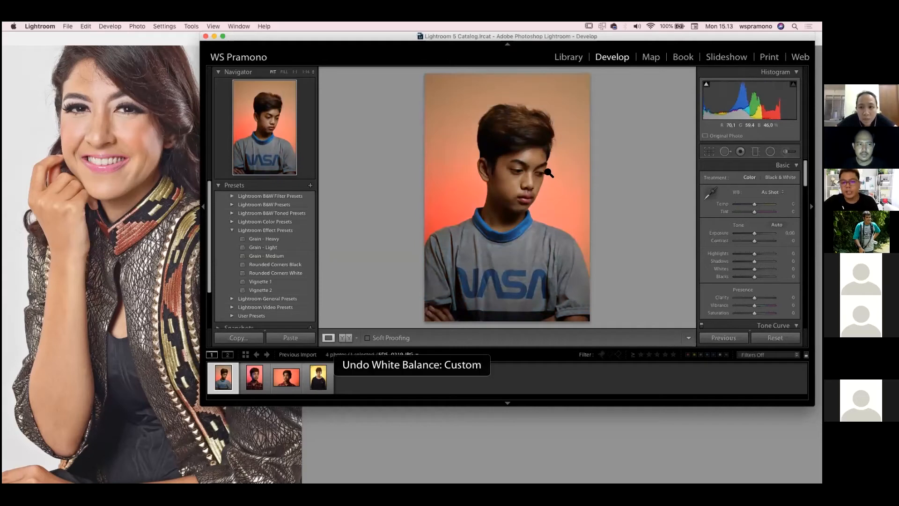
Neutralize the white balance from the backdrop to Temp -44 and Tint -23, and raise Shadows to +42
key("w")
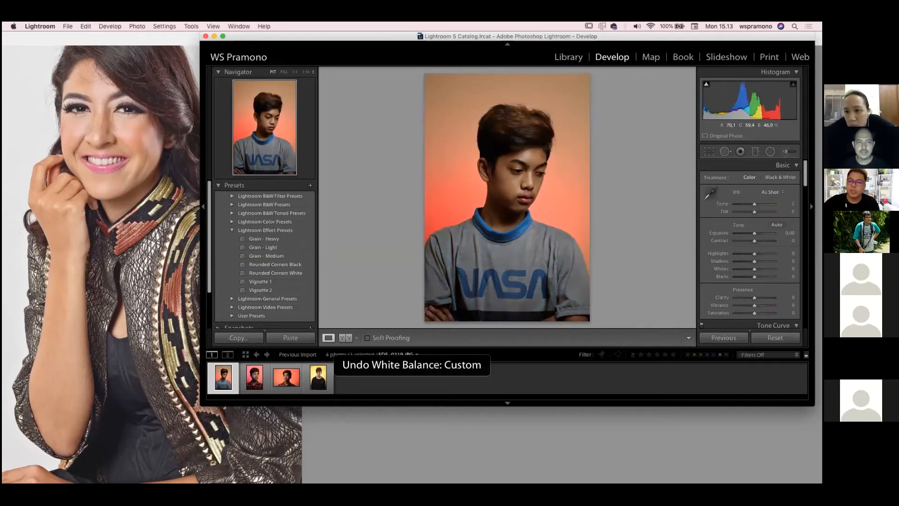
key("super+shift+z")
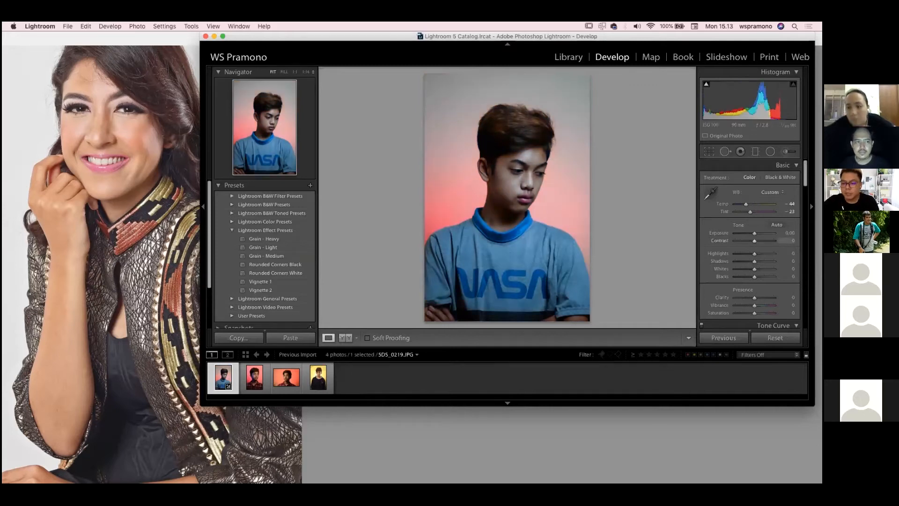
left_click_drag(755, 261, 762, 261)
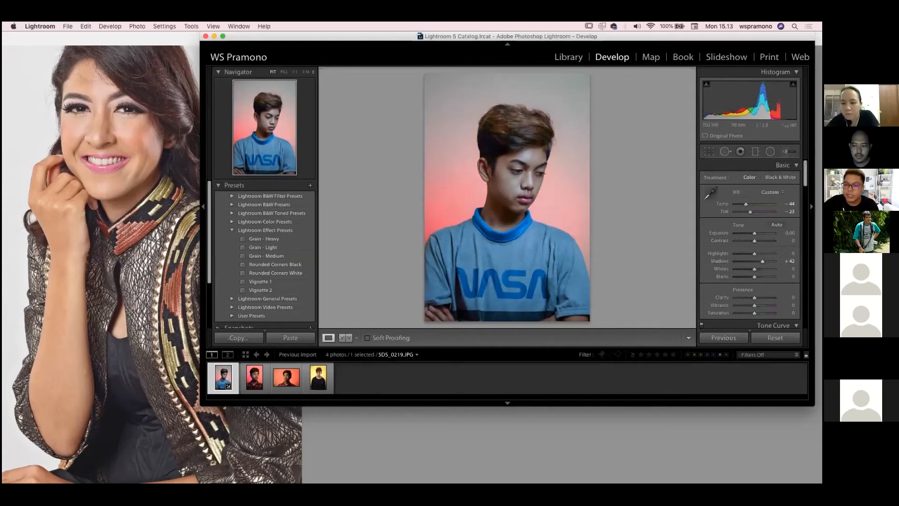
Add a small radial filter with an inverted mask over the hair above the boy's ear and set its Exposure to 0.71
left_click(504, 139)
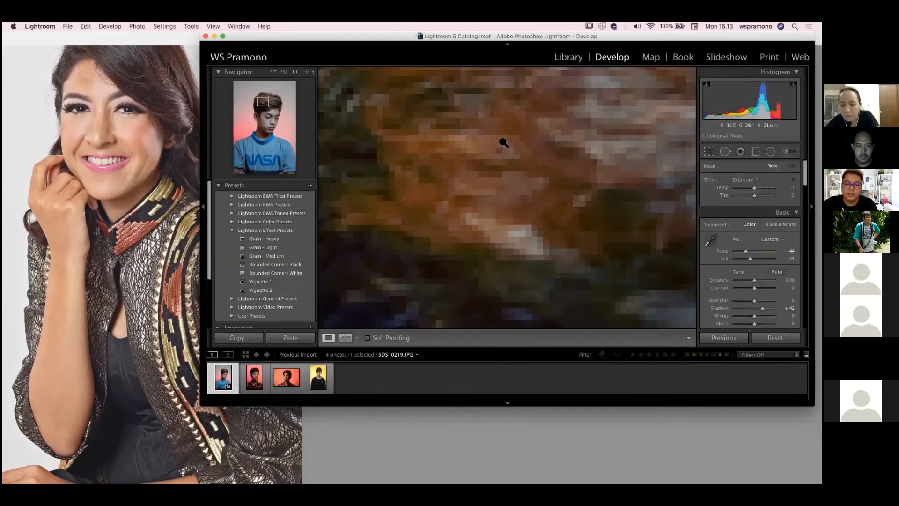
left_click(726, 149)
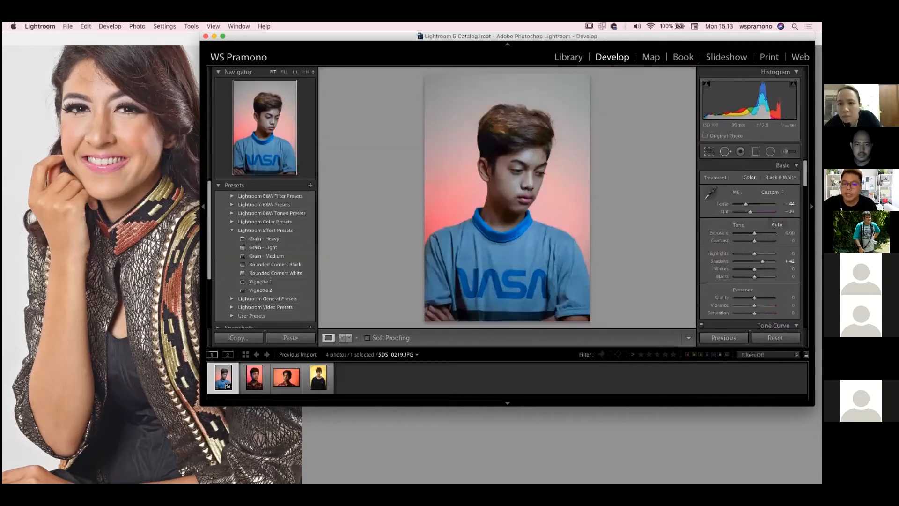
left_click(770, 151)
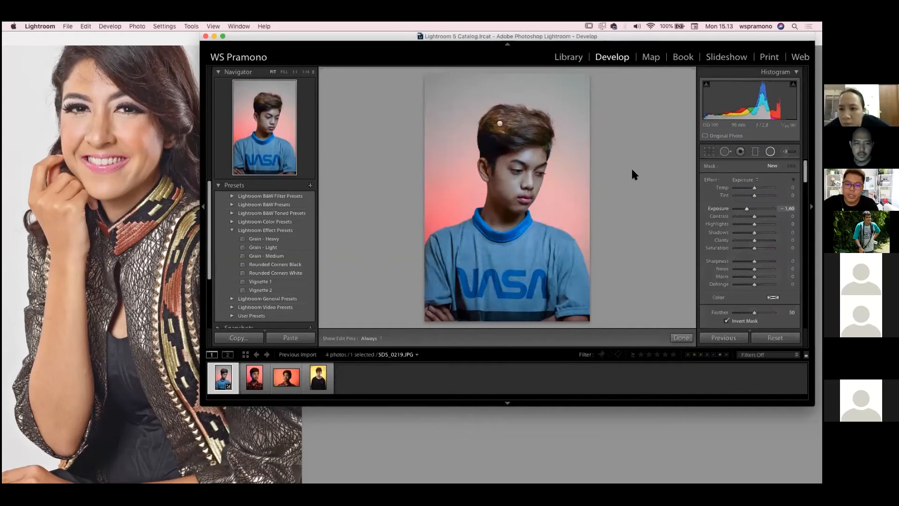
left_click_drag(488, 139, 512, 160)
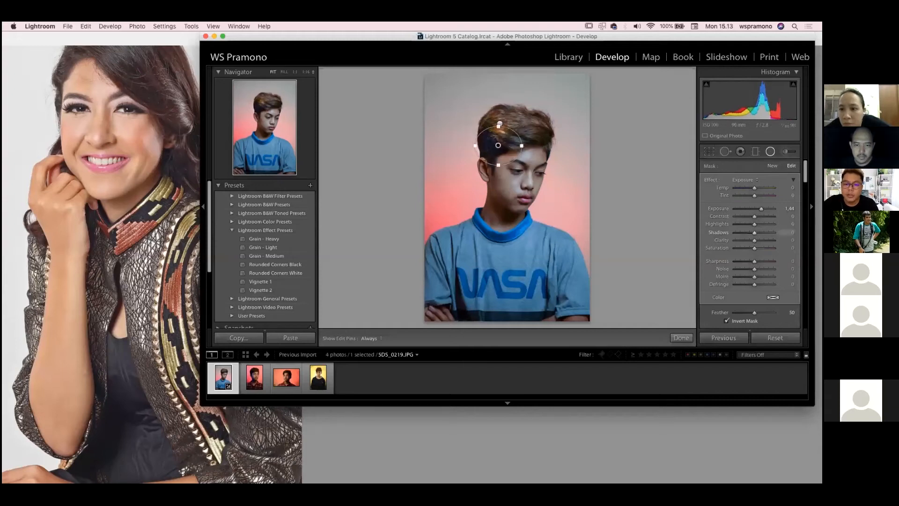
left_click_drag(762, 209, 761, 208)
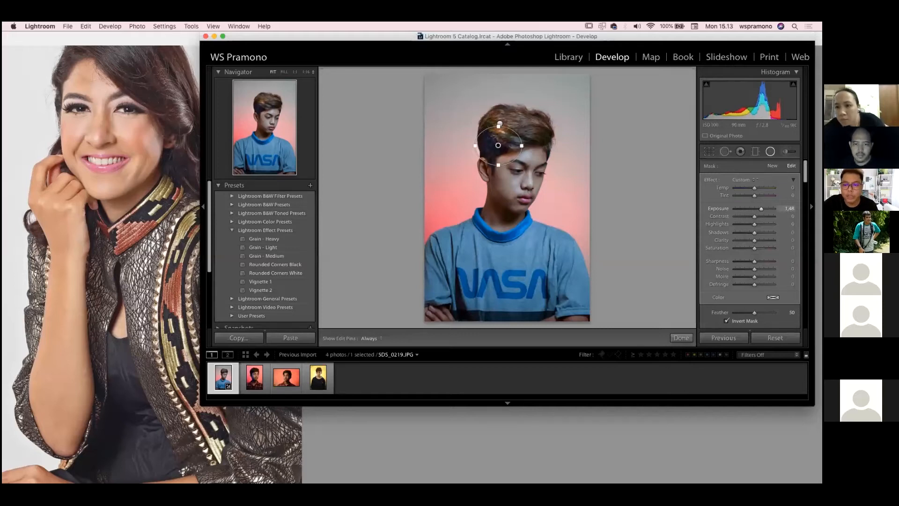
left_click_drag(760, 209, 759, 209)
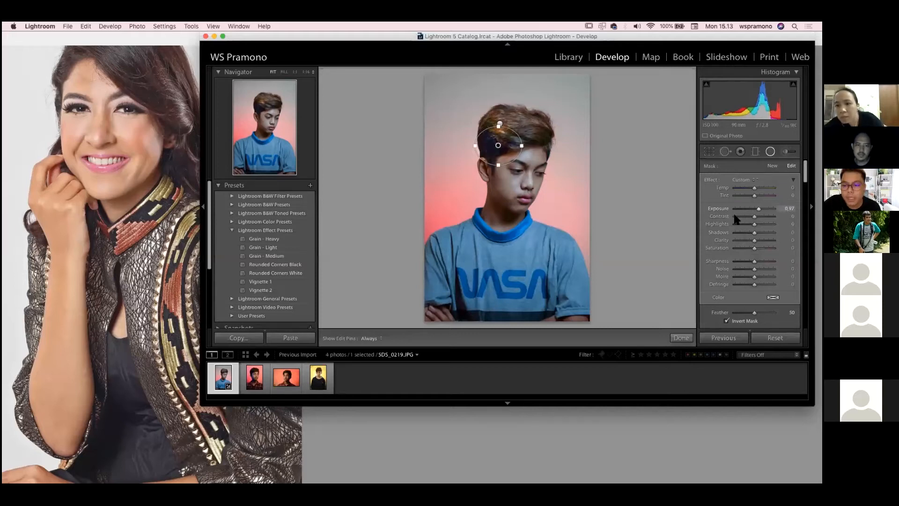
left_click_drag(759, 208, 758, 209)
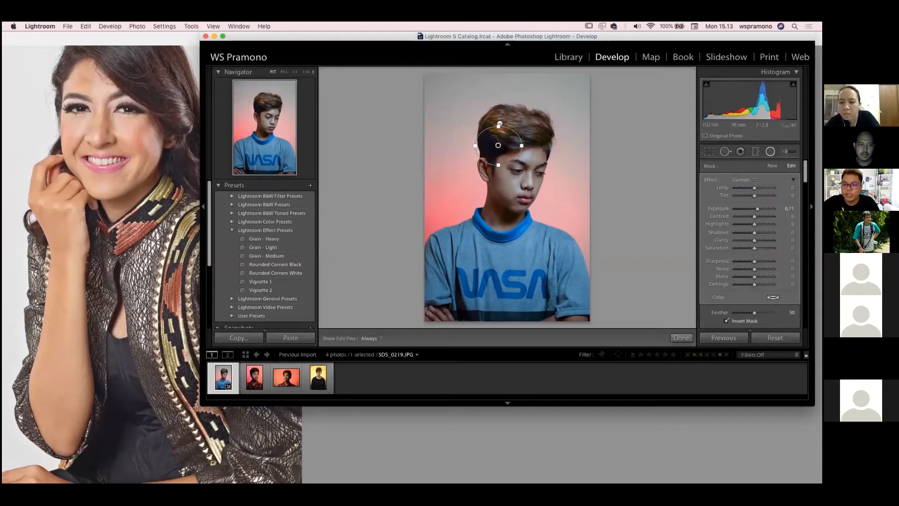
Heal the upper dark mole on the boy's cheek using Spot Removal in Heal mode at size 65 and opacity 100
left_click(726, 151)
key("super+equal")
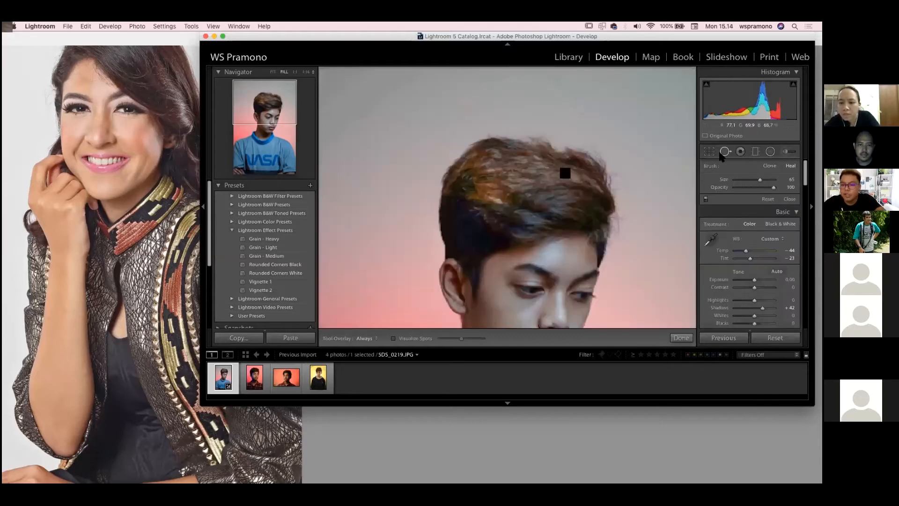
key("super+minus")
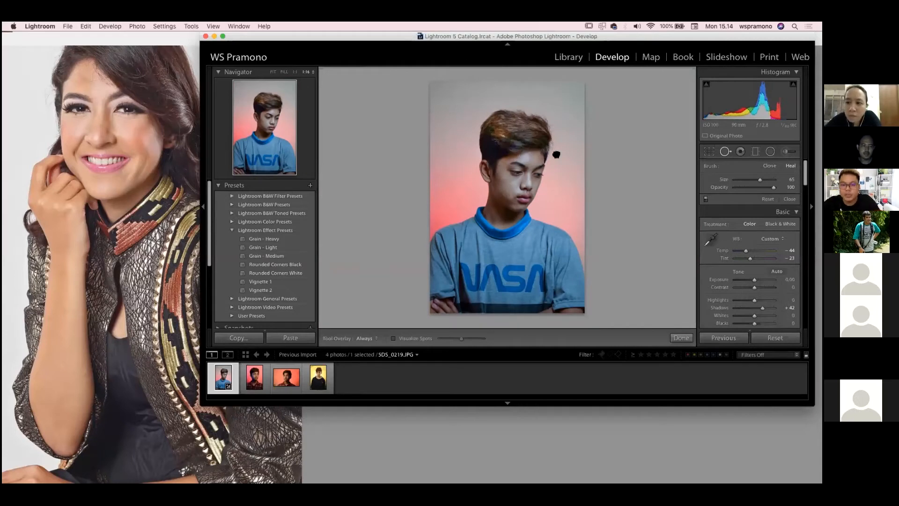
key("super+minus")
left_click_drag(532, 244, 514, 142)
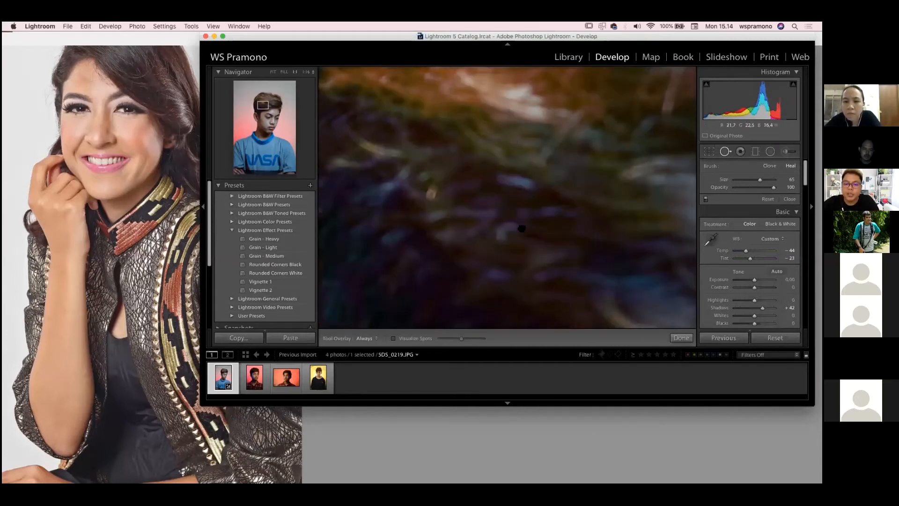
left_click_drag(521, 229, 503, 137)
left_click_drag(516, 241, 562, 168)
left_click_drag(501, 281, 511, 166)
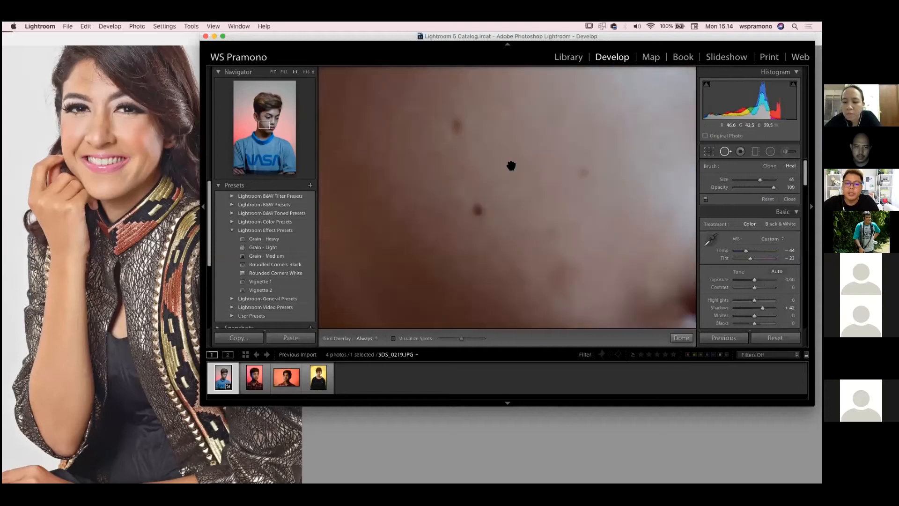
left_click(453, 124)
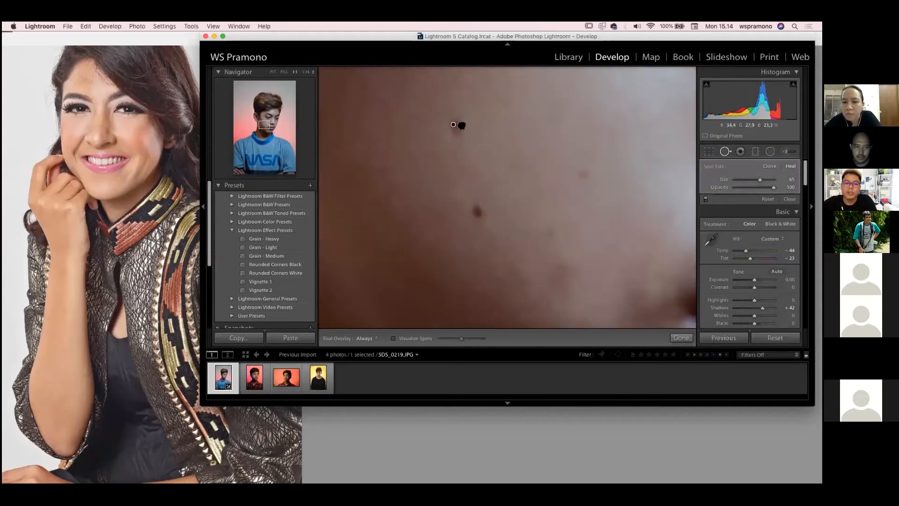
Reposition the upper healing spot on the boy's cheek and heal the lower dark mole and the faint blemish near the nose at size 65
left_click_drag(462, 125, 478, 129)
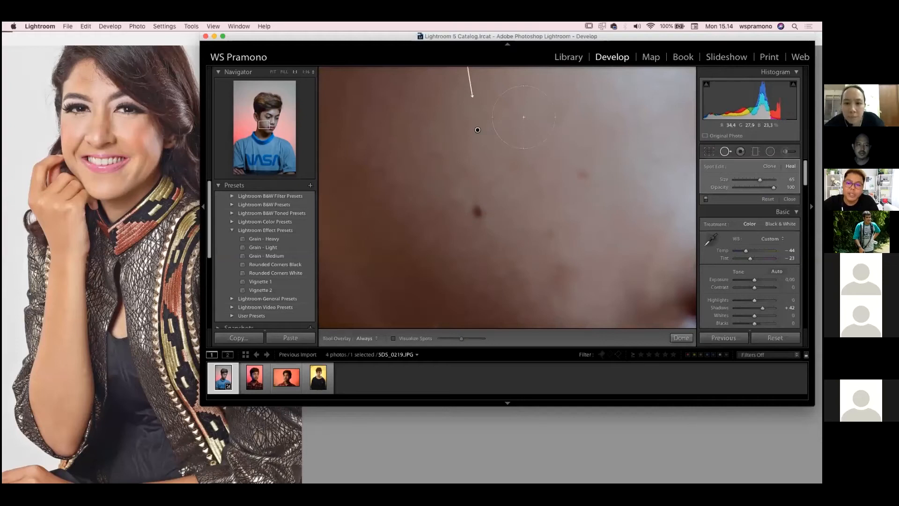
left_click(474, 217)
left_click(584, 172)
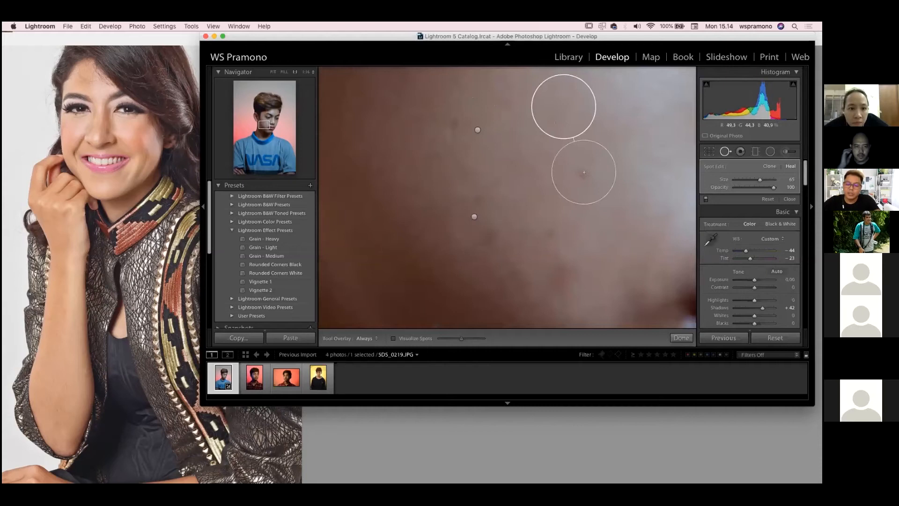
key("super+minus")
key("super+minus")
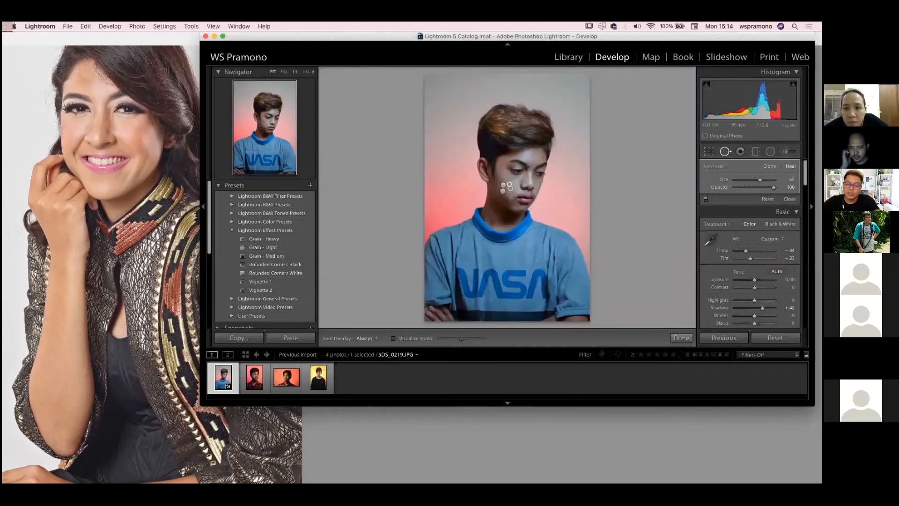
key("super+equal")
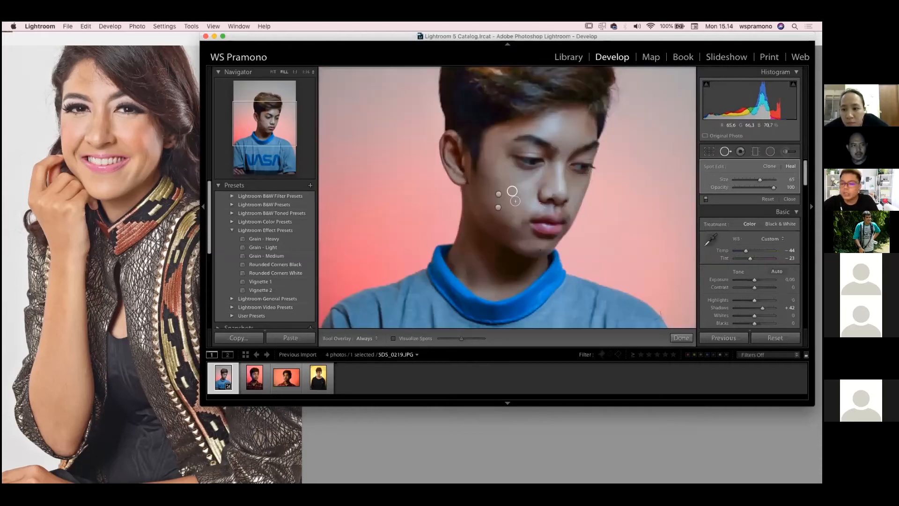
scroll(749, 244, "down", 5)
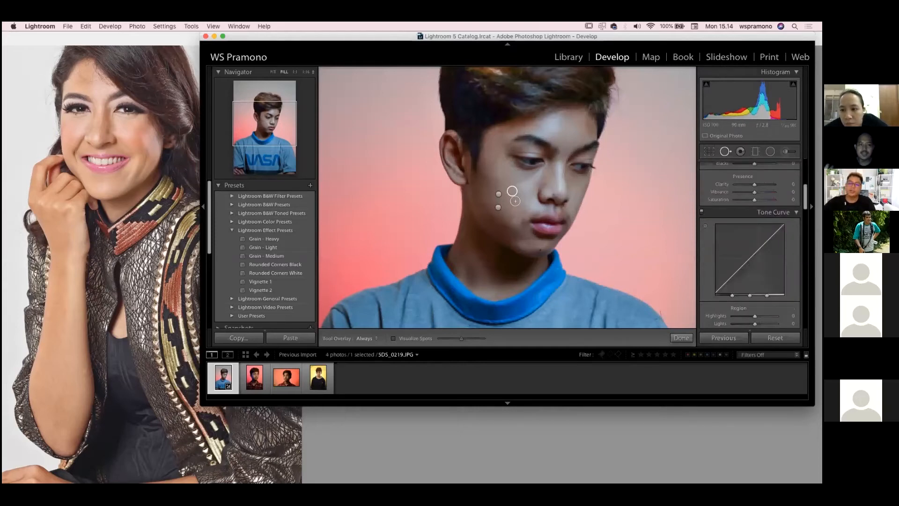
scroll(750, 244, "down", 5)
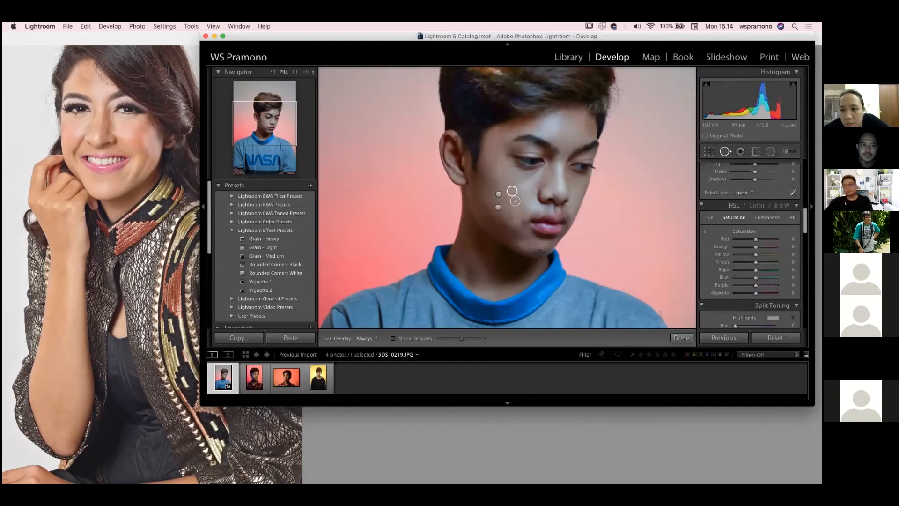
scroll(749, 244, "down", 8)
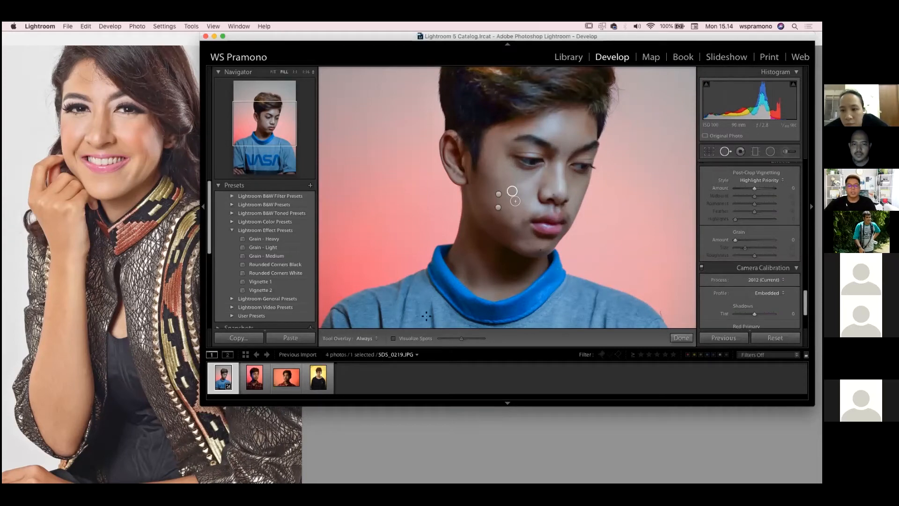
key("super+Tab")
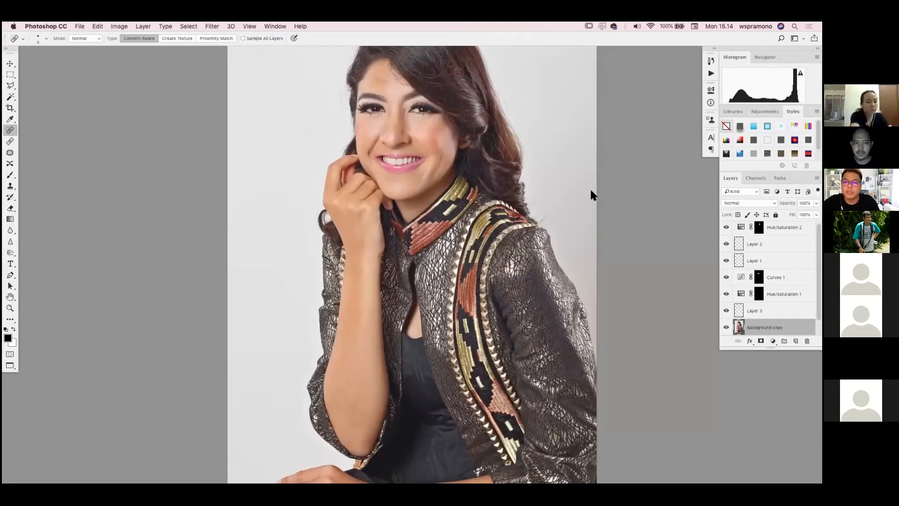
key("ctrl+Up")
left_click(539, 152)
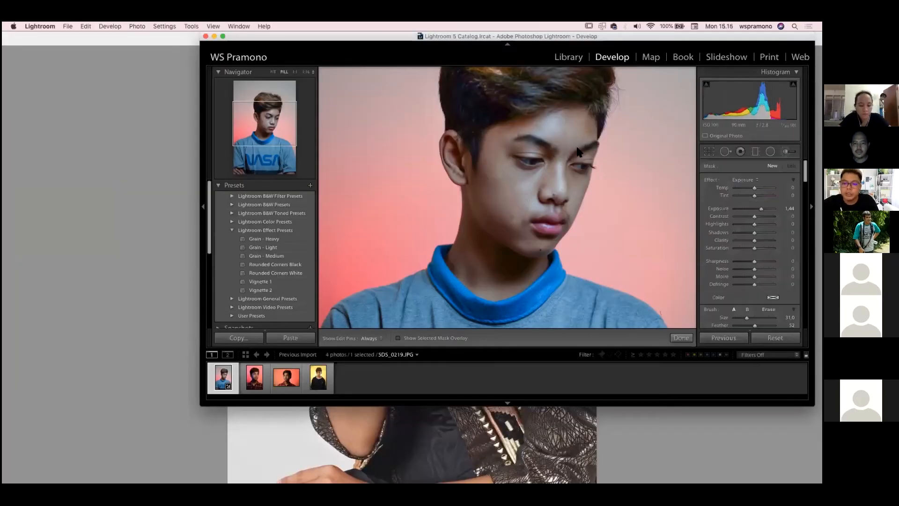
Paint an Adjustment Brush spot on the boy's temple, setting its Temp to -13 and raising its Exposure
left_click(498, 152)
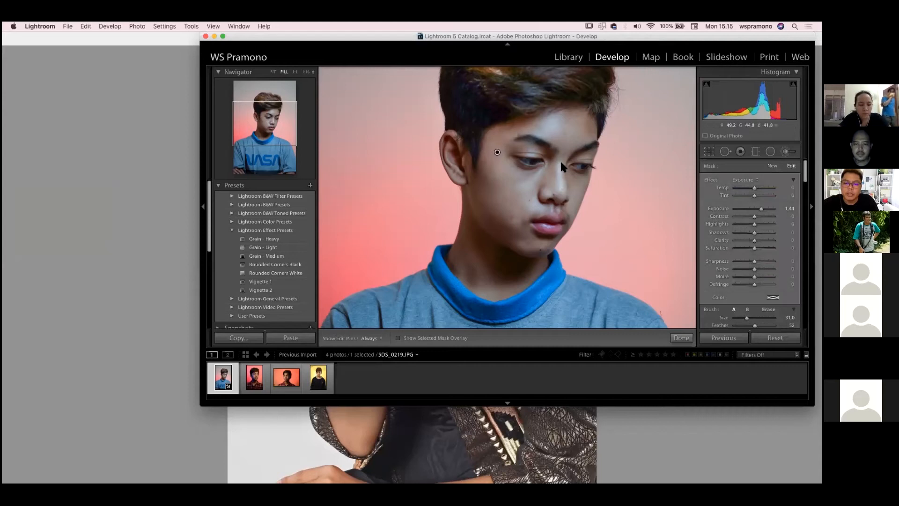
left_click(735, 187)
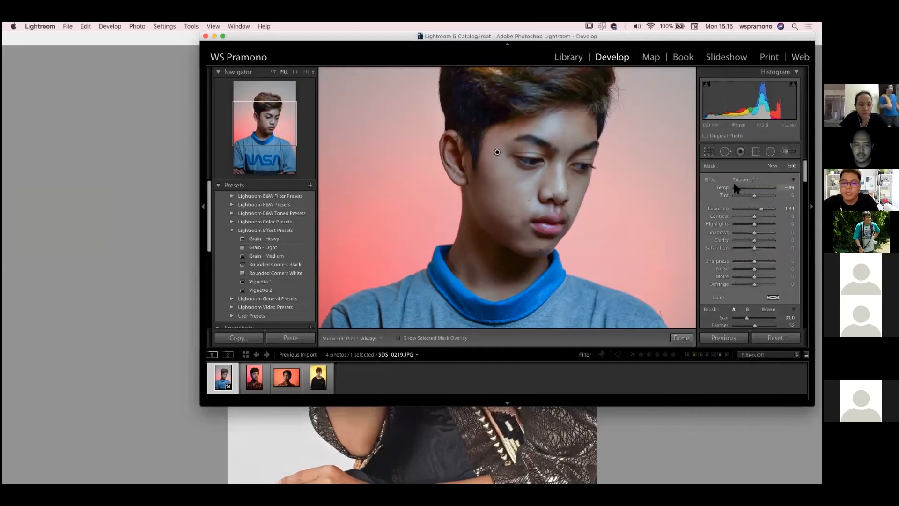
mouse_move(736, 187)
left_mouse_down()
mouse_move(752, 188)
mouse_move(763, 209)
mouse_move(744, 209)
mouse_move(774, 209)
left_mouse_up()
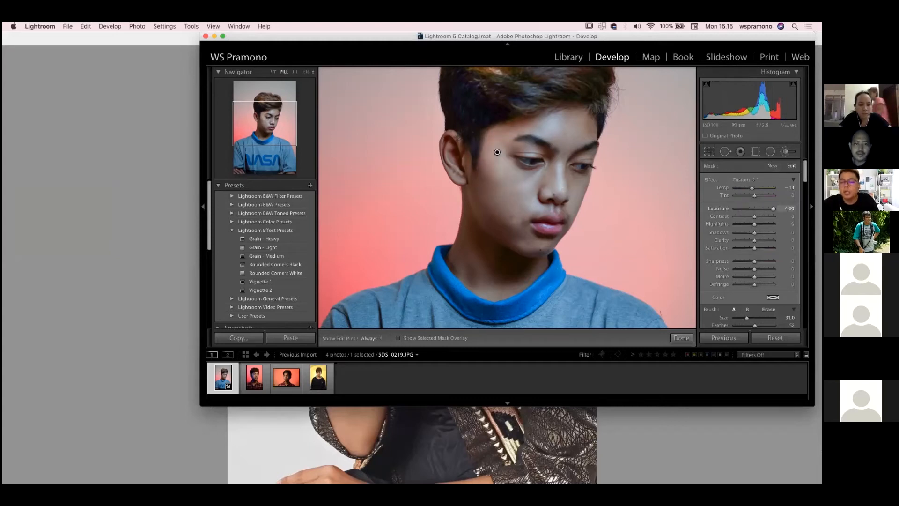
left_click_drag(774, 208, 753, 209)
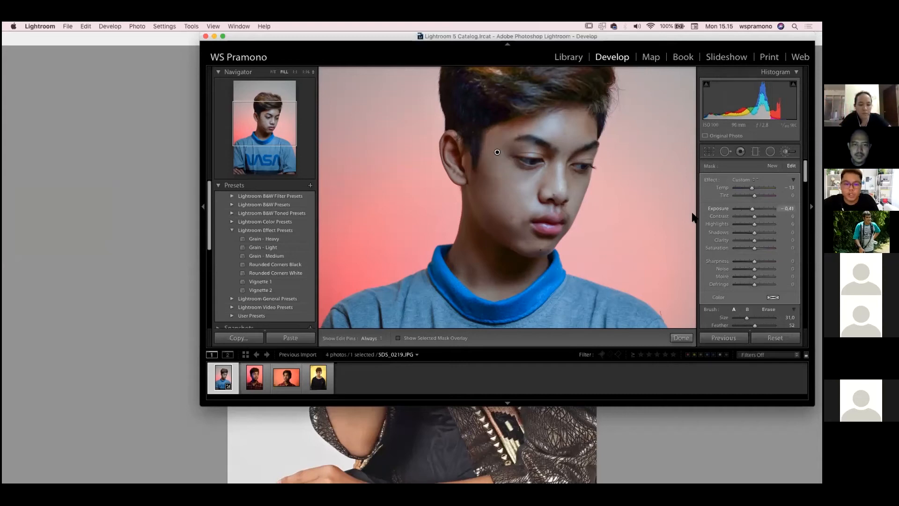
left_click_drag(753, 209, 764, 209)
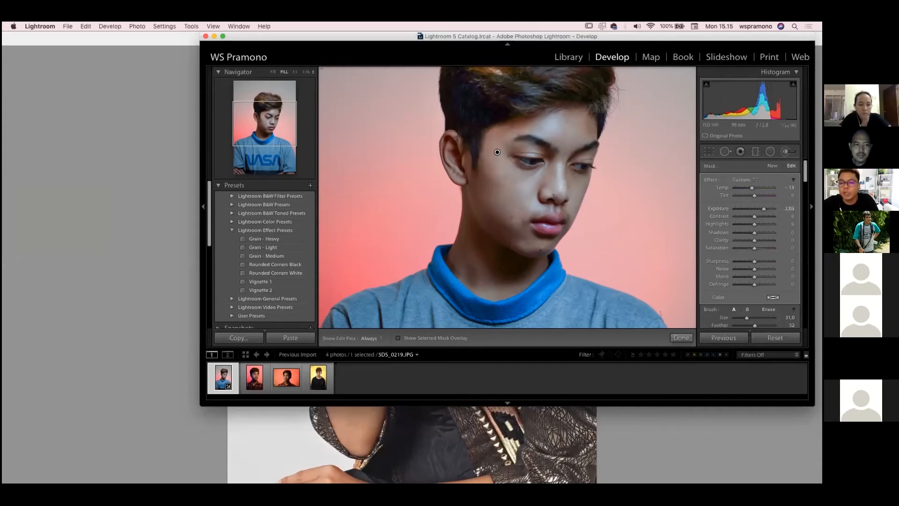
Add a second Adjustment Brush spot under the boy's jaw and set its Exposure to 4.00
key("k")
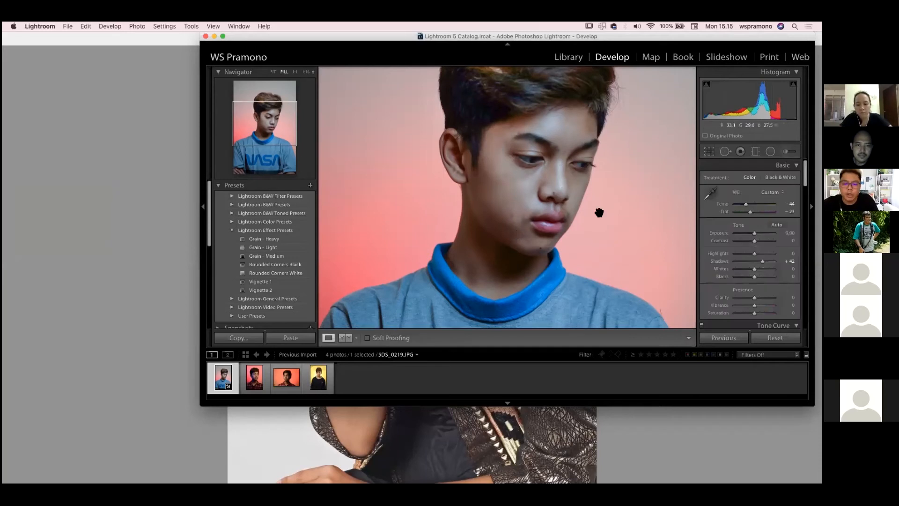
key("k")
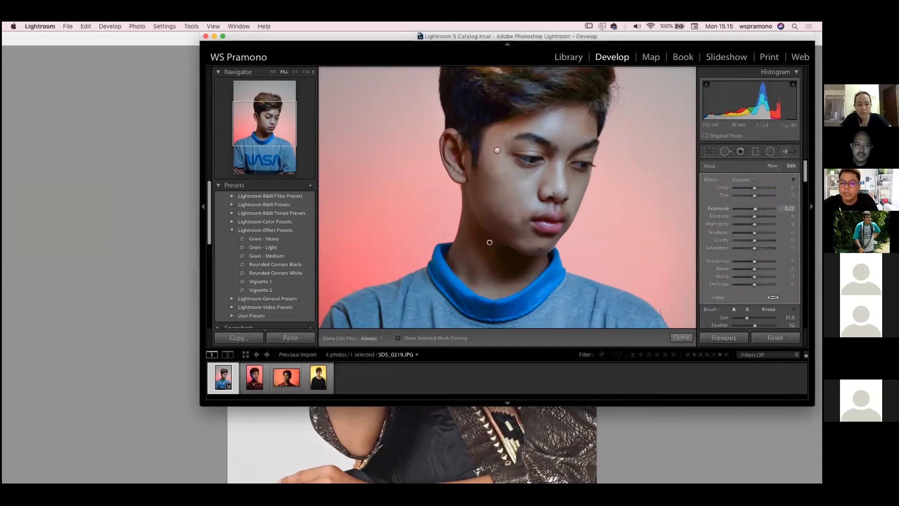
left_click_drag(755, 209, 774, 209)
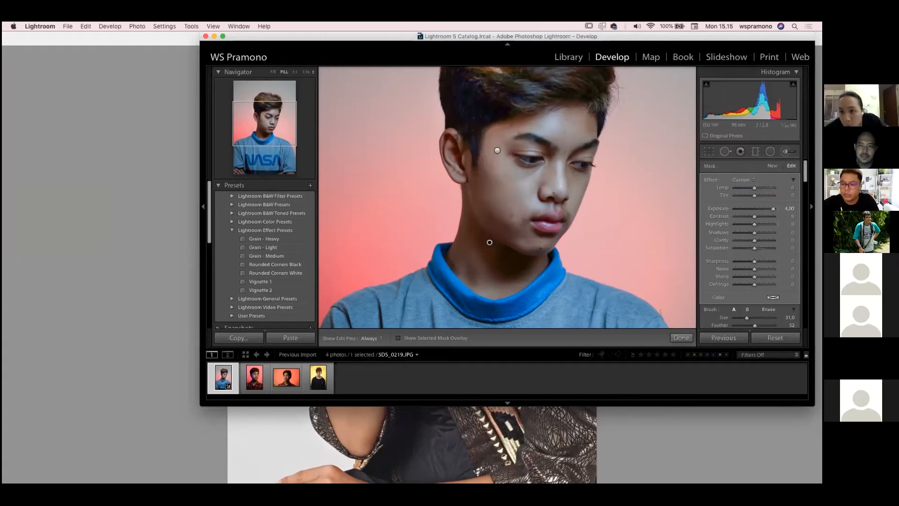
Try a manual lens Distortion of +100 on the whole portrait and return it to 0
scroll(750, 241, "down", 10)
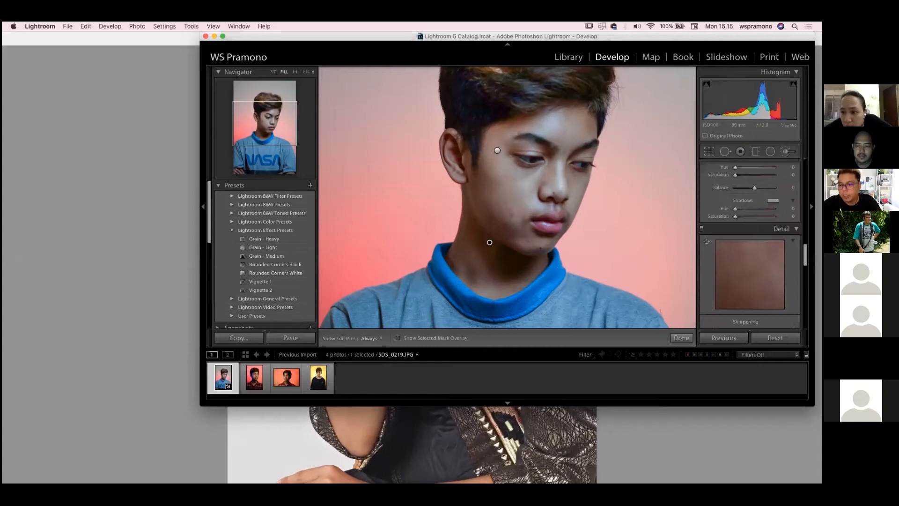
scroll(750, 241, "down", 5)
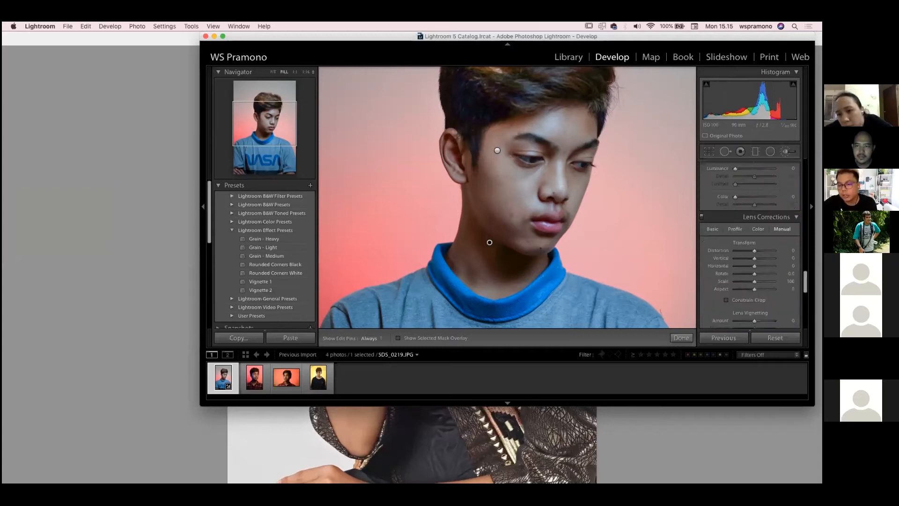
scroll(749, 244, "down", 5)
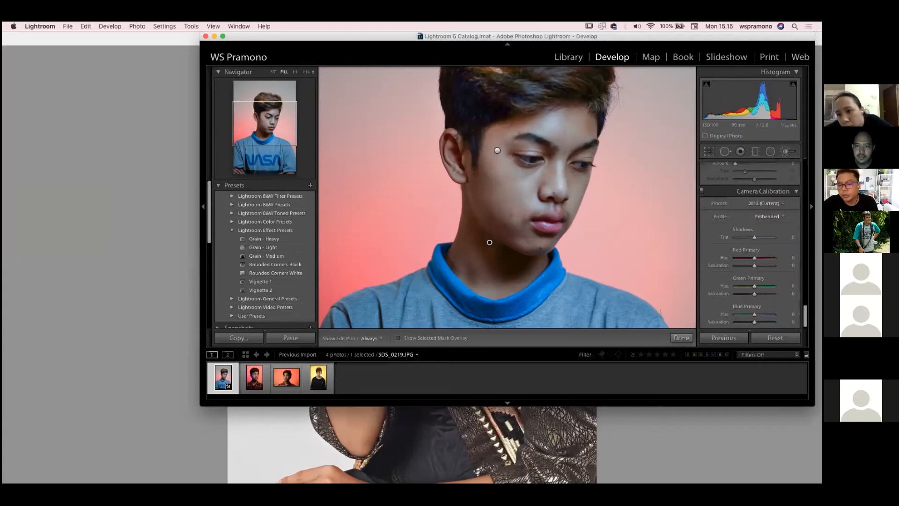
scroll(759, 311, "down", 1)
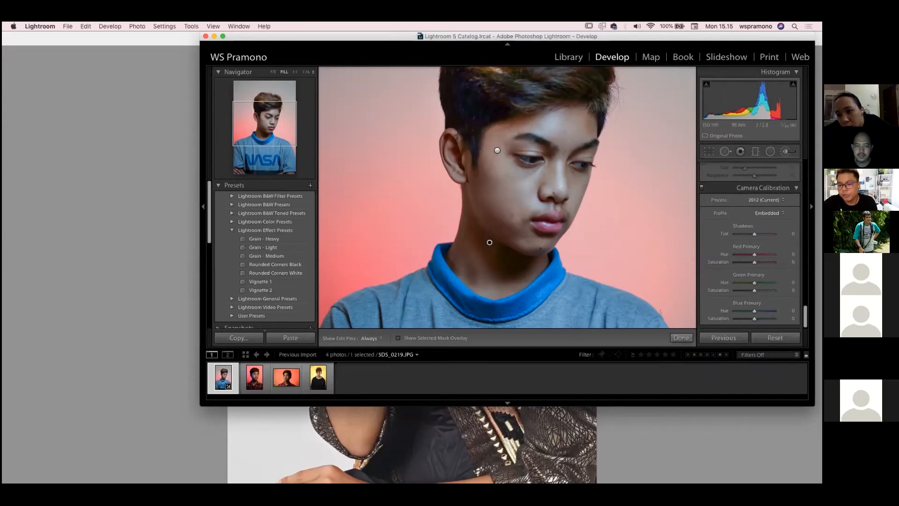
scroll(749, 249, "up", 3)
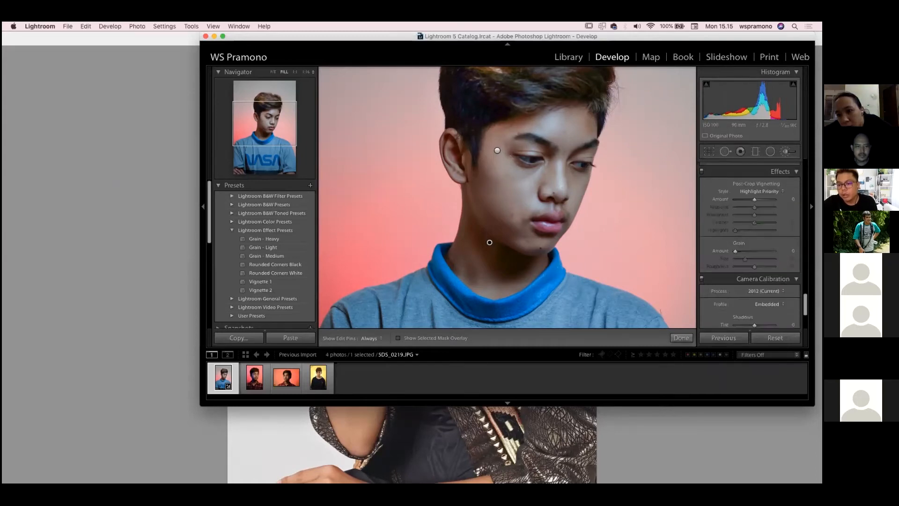
scroll(749, 246, "up", 4)
scroll(753, 245, "up", 3)
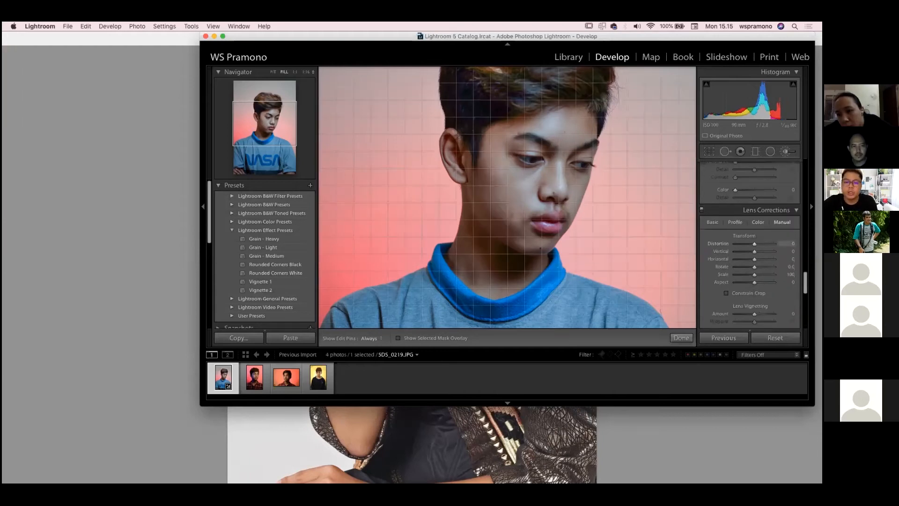
mouse_move(755, 244)
left_mouse_down()
mouse_move(741, 244)
mouse_move(766, 243)
left_mouse_up()
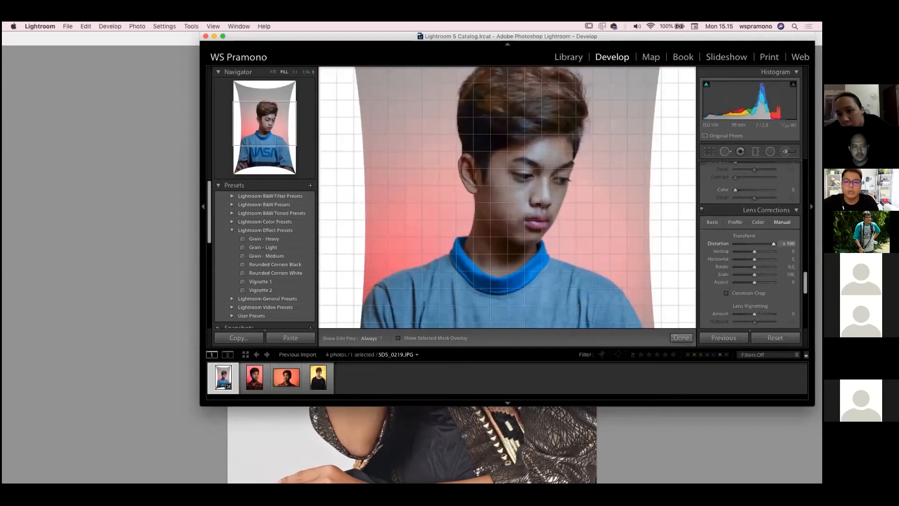
left_click(274, 72)
left_click_drag(773, 243, 754, 244)
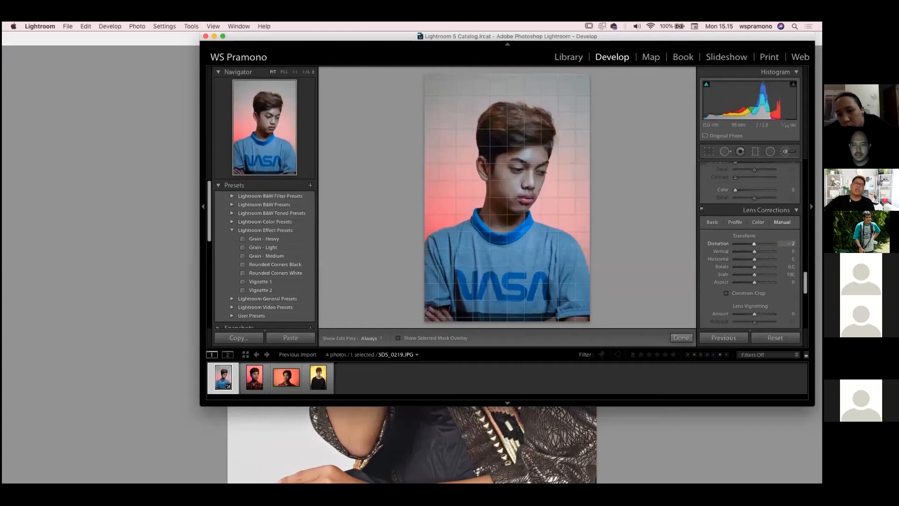
left_click_drag(754, 244, 755, 244)
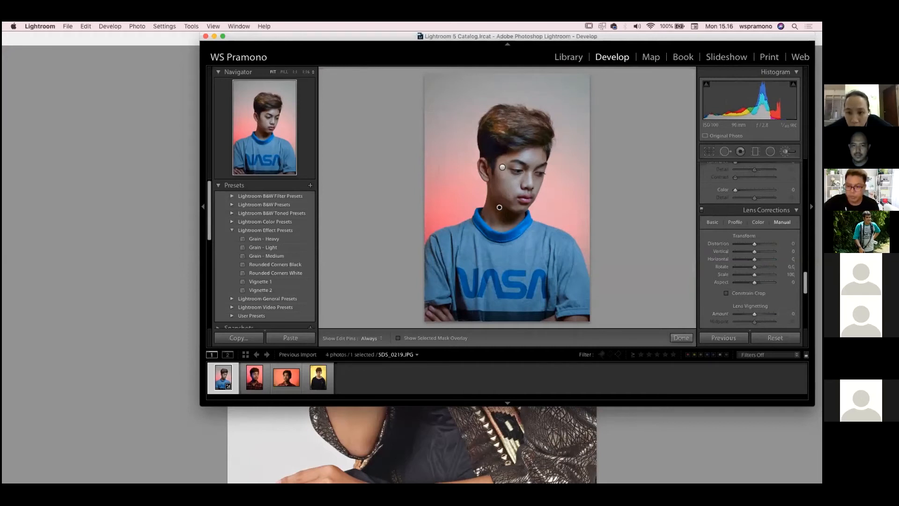
Set the manual lens correction's Vertical perspective to +6
left_click_drag(754, 252, 755, 252)
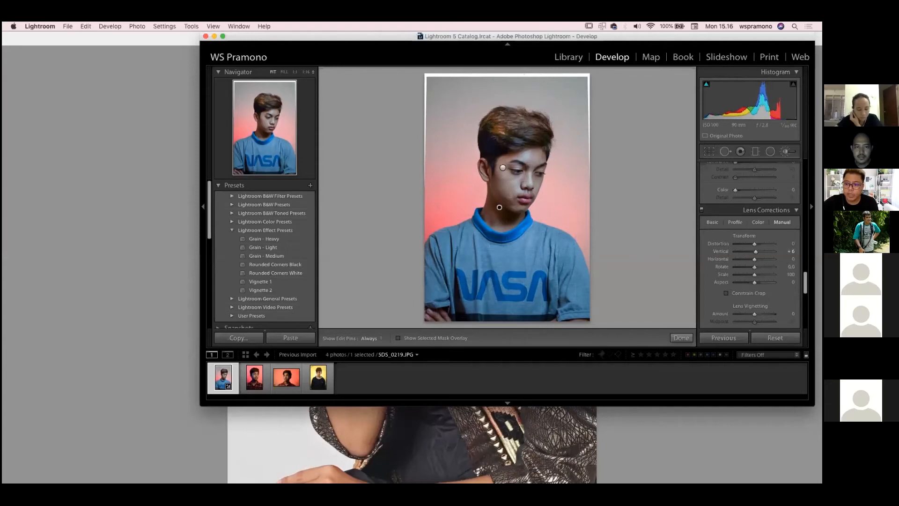
Review the available Develop adjustments from the brush settings to Camera Calibration, and collapse the Lightroom Effect Presets group
scroll(749, 244, "up", 5)
scroll(749, 244, "up", 5)
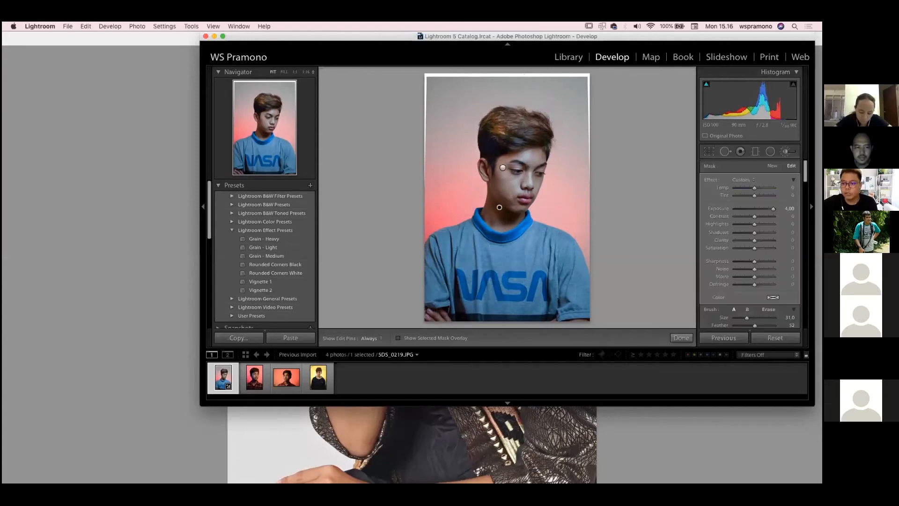
scroll(750, 243, "down", 10)
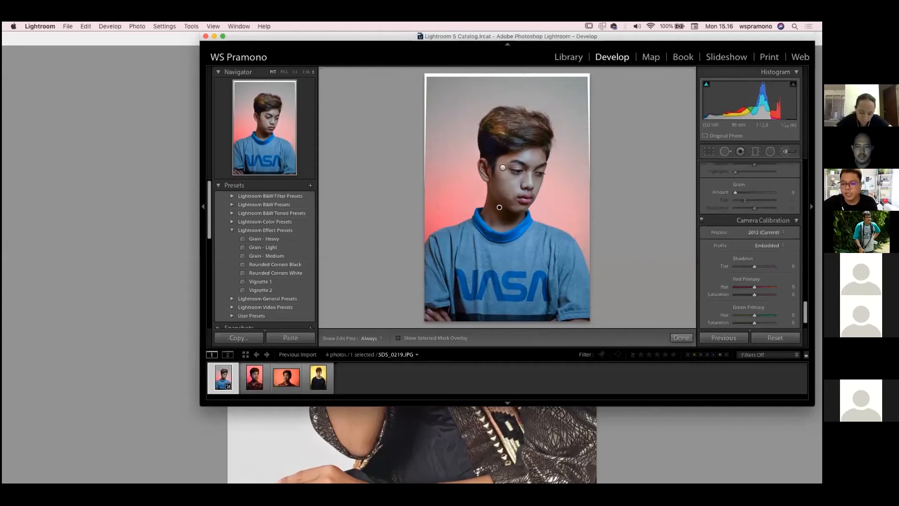
scroll(750, 244, "down", 2)
scroll(749, 243, "up", 10)
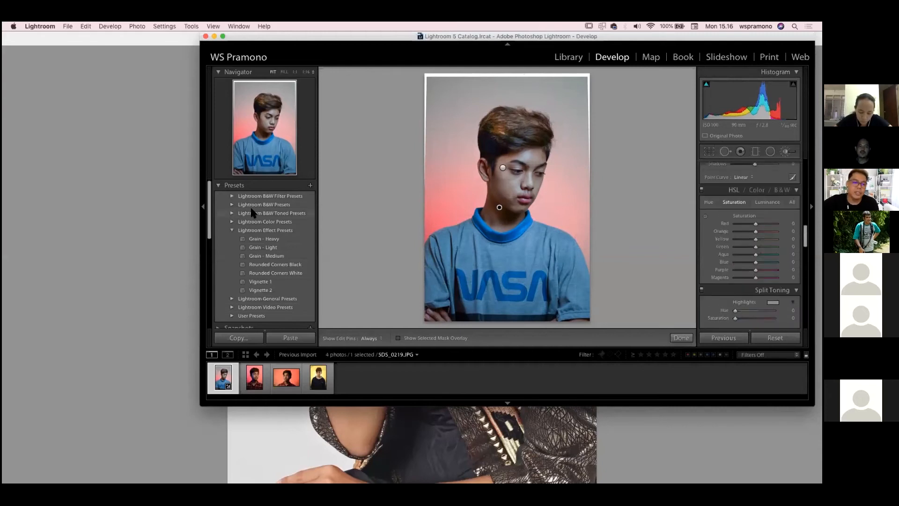
left_click(232, 230)
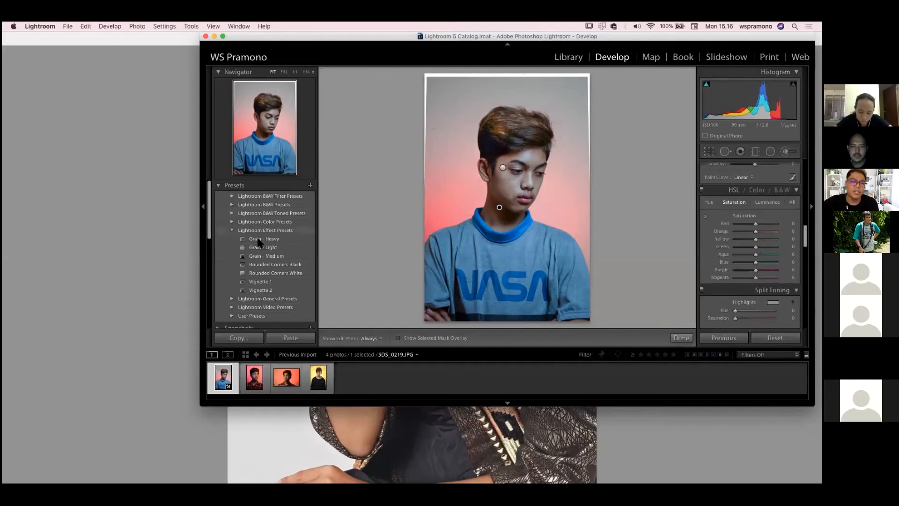
scroll(749, 234, "up", 1)
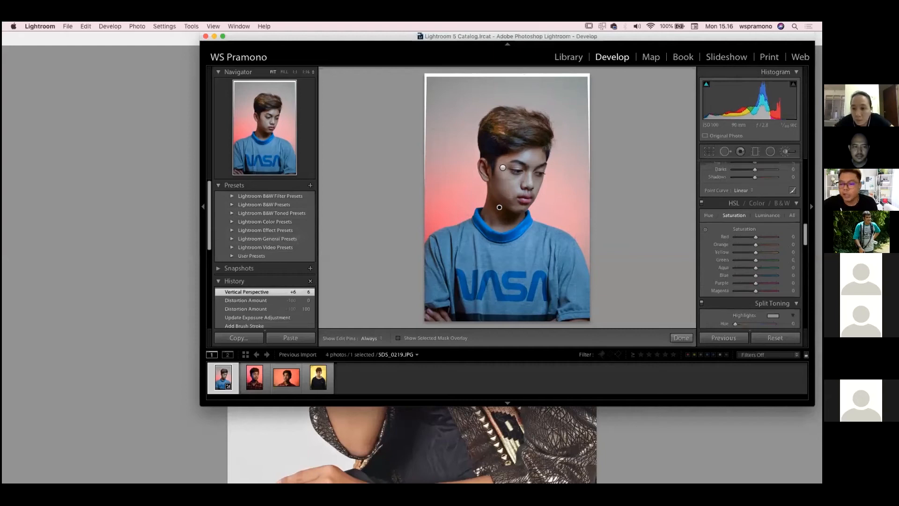
scroll(750, 244, "up", 5)
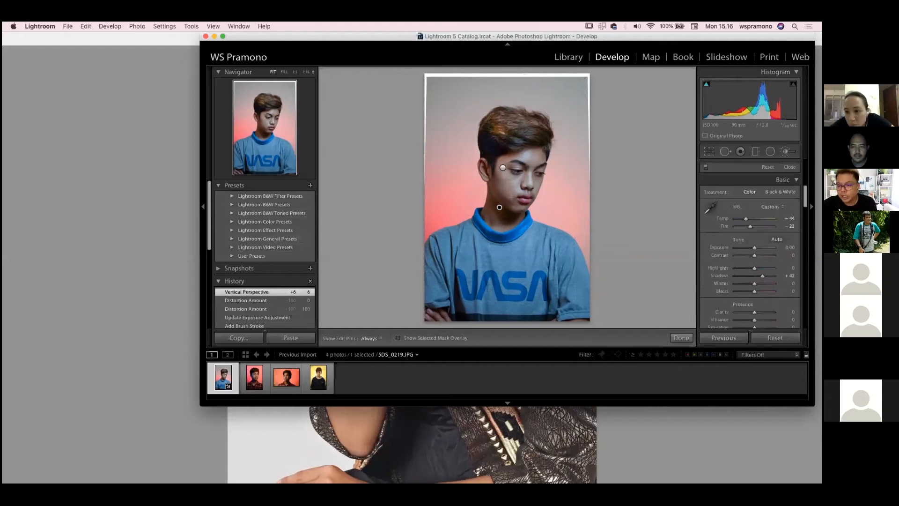
scroll(750, 244, "up", 5)
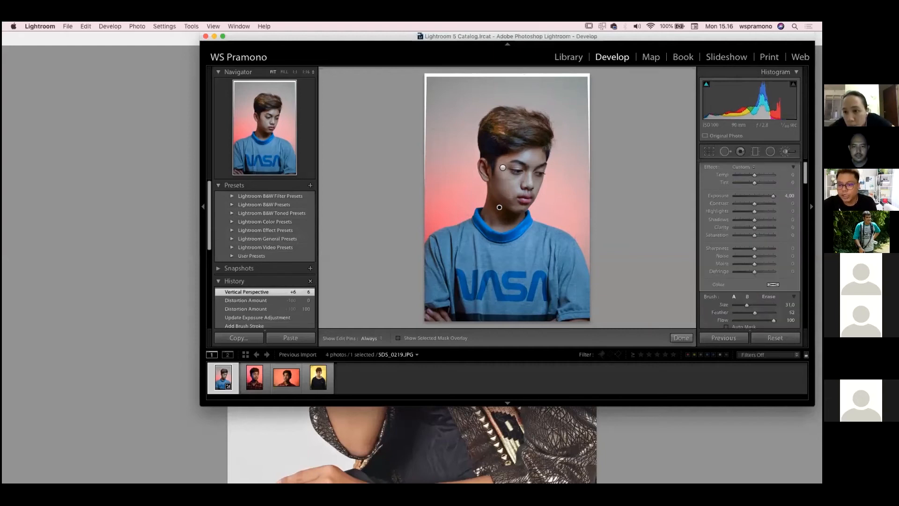
scroll(750, 243, "down", 5)
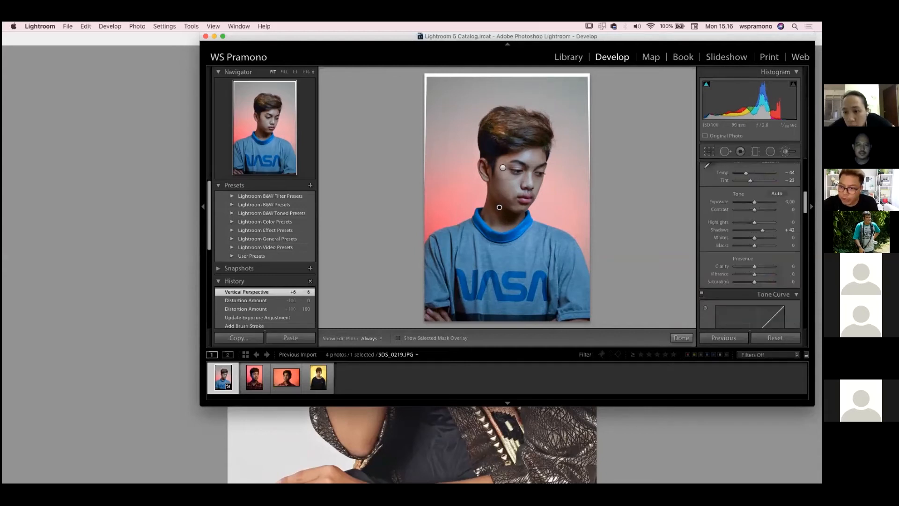
Set the Adjustment Brush spot's Highlights to 52 and Shadows to -84 on the boy's portrait
scroll(750, 243, "down", 5)
scroll(750, 244, "up", 10)
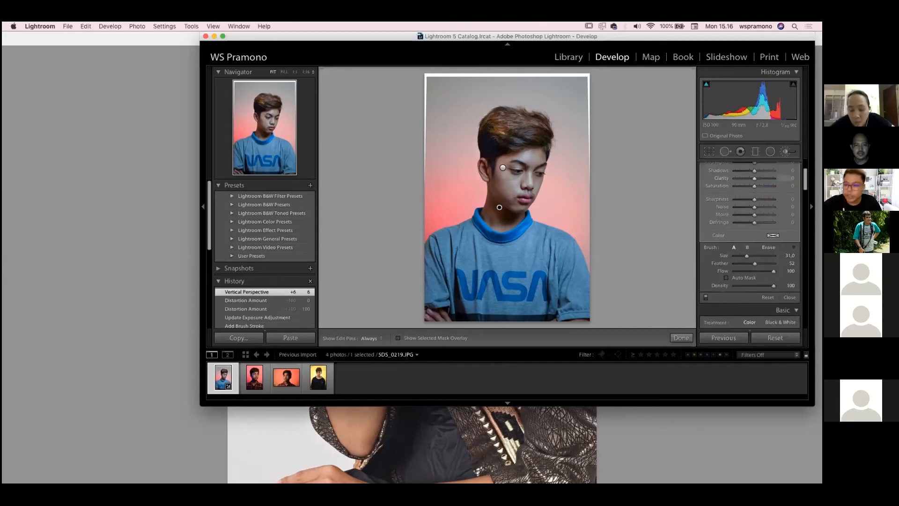
scroll(749, 243, "up", 3)
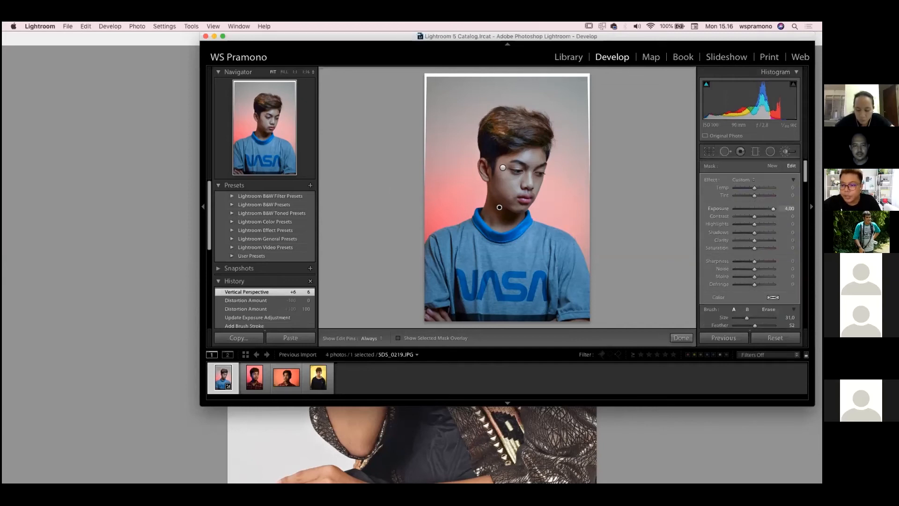
left_click_drag(760, 225, 739, 233)
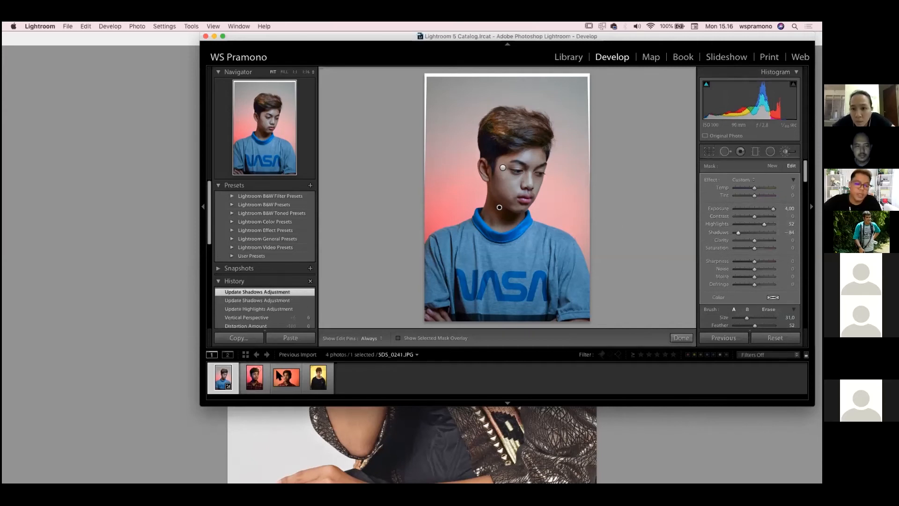
Copy the NASA-shirt portrait's Develop settings, keeping the checked groups, and paste them onto the second and third photos
key("super+a")
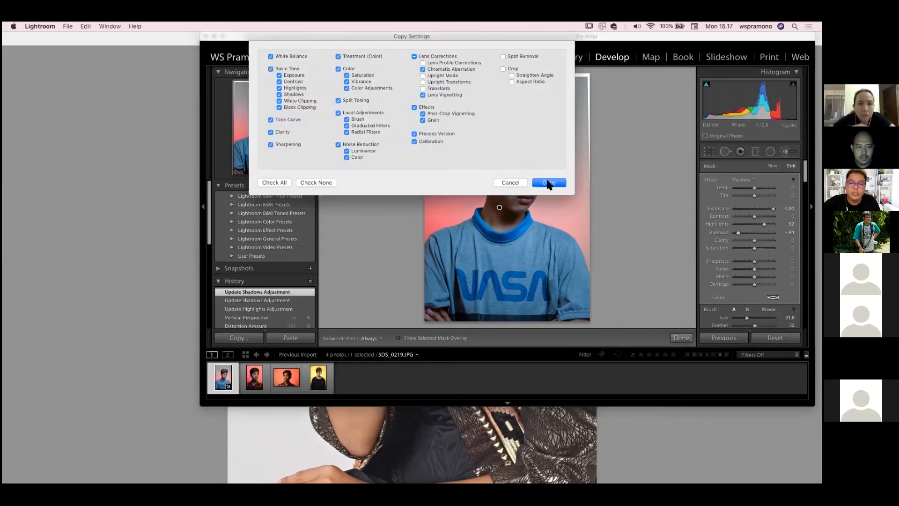
left_click(546, 183)
left_click(255, 377)
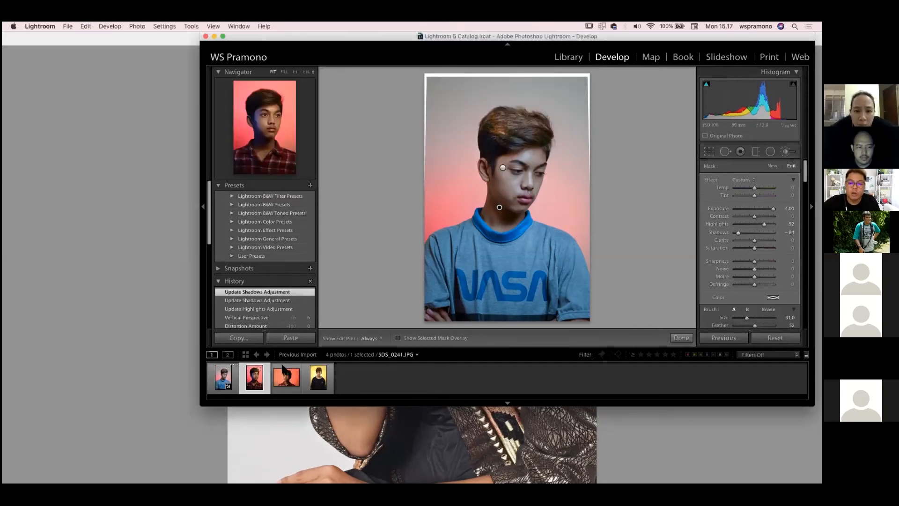
key("super+shift+v")
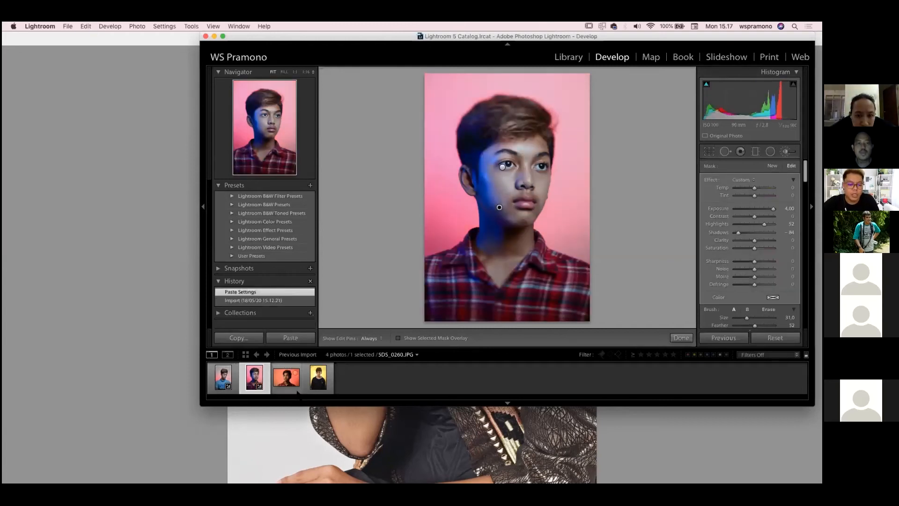
left_click(302, 382)
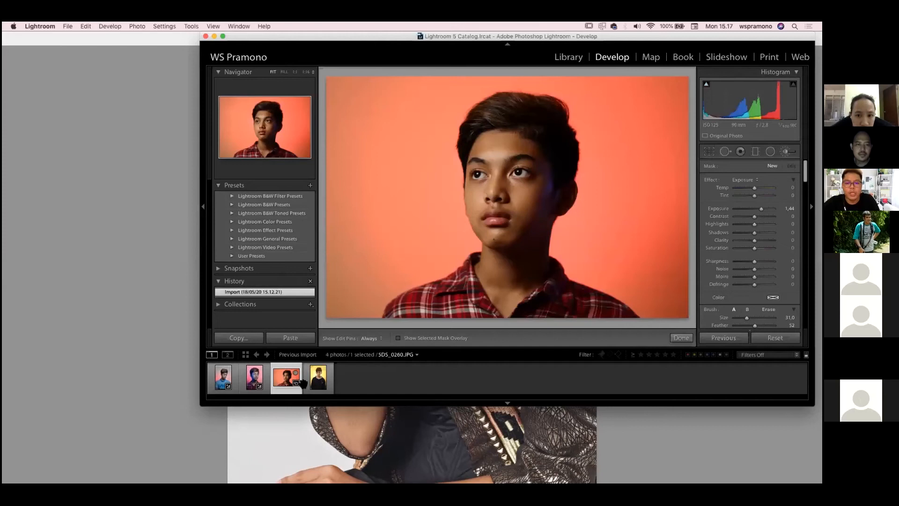
key("super+shift+v")
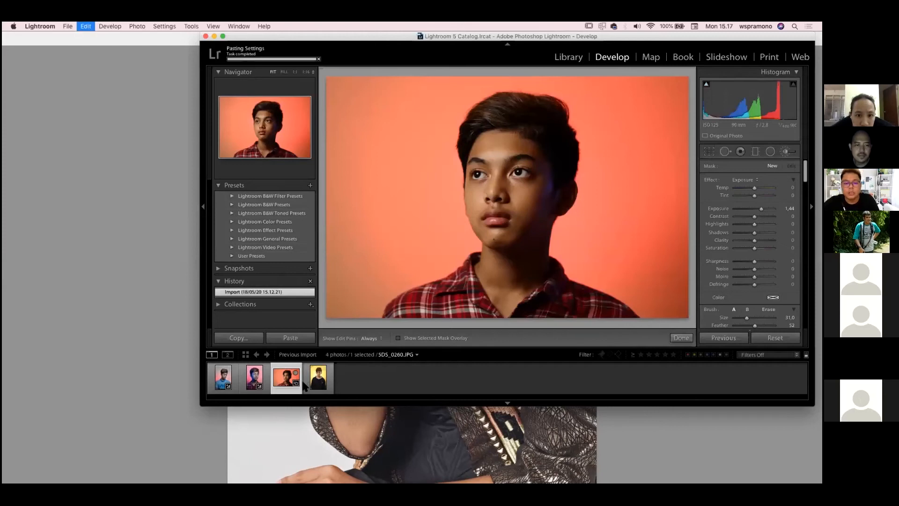
Try pasting the copied settings onto the fourth photo, the yellow-background portrait, and undo the paste
left_click(327, 377)
key("super+shift+v")
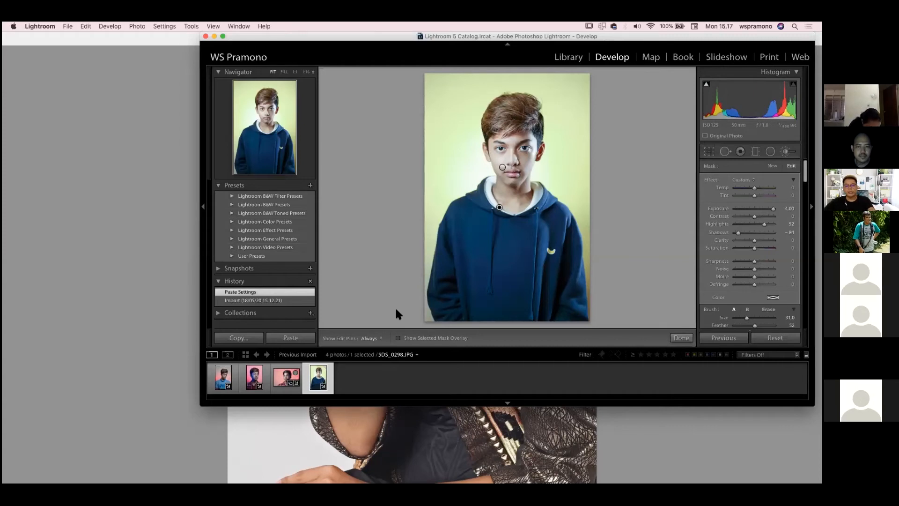
key("super+z")
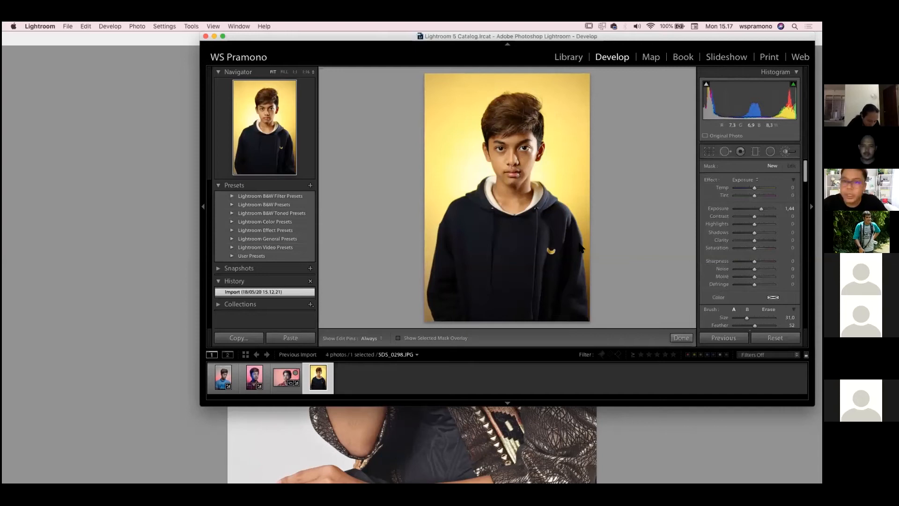
Heal the blemish on the boy's cheek beside the mouth in the yellow-background portrait with Spot Removal at size 65
left_click_drag(706, 40, 675, 63)
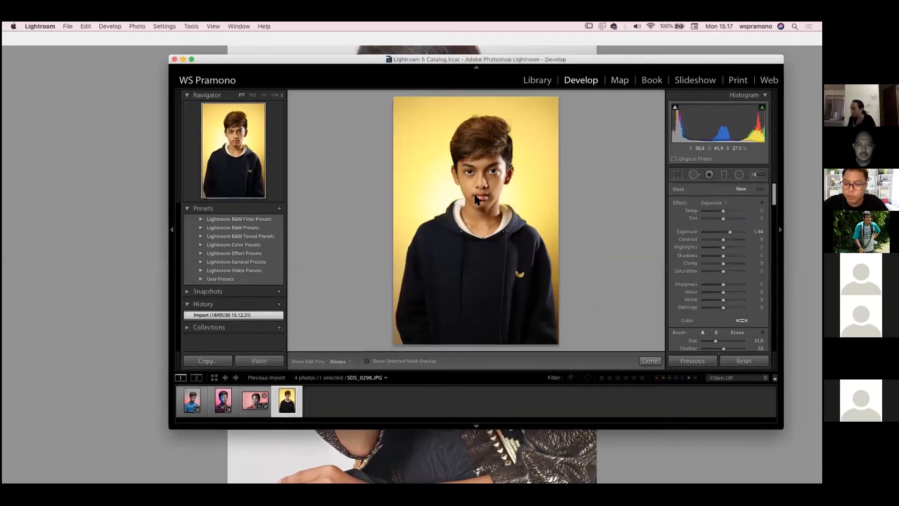
key("super+equal")
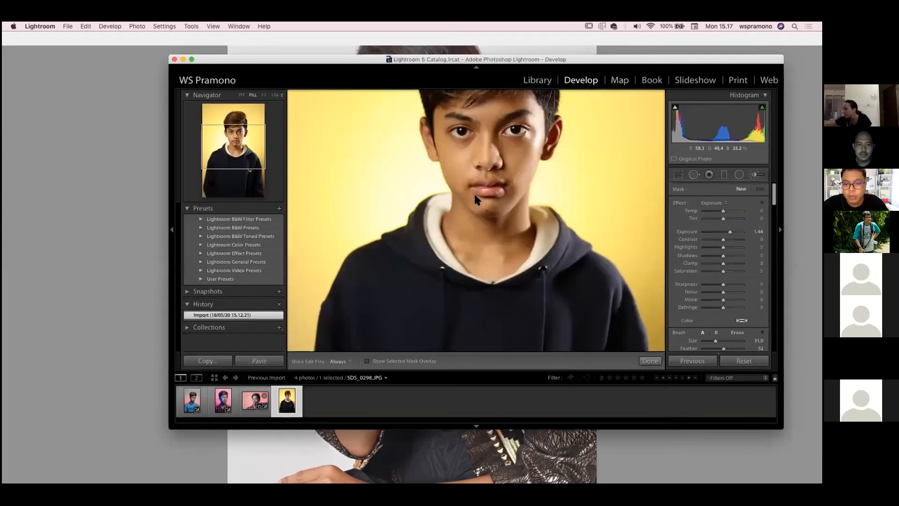
key("super+minus")
key("super+equal")
key("super+equal")
left_click_drag(500, 233, 441, 342)
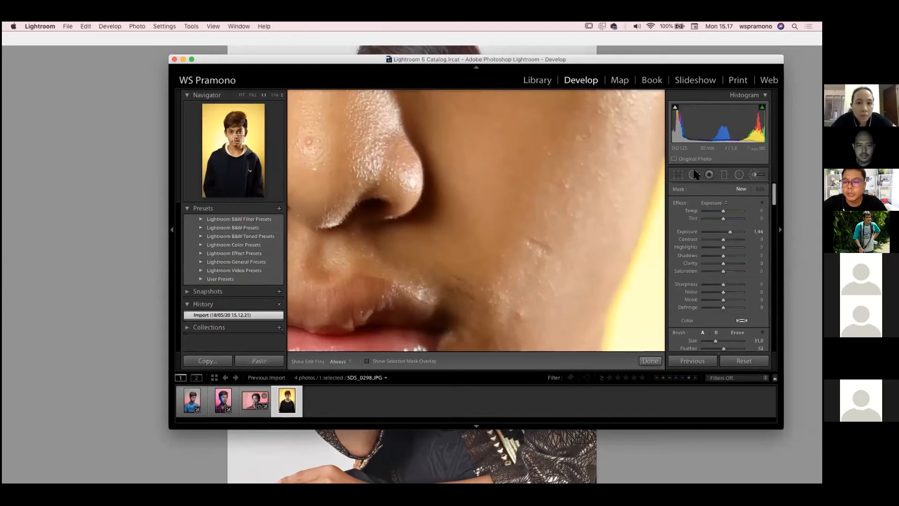
key("q")
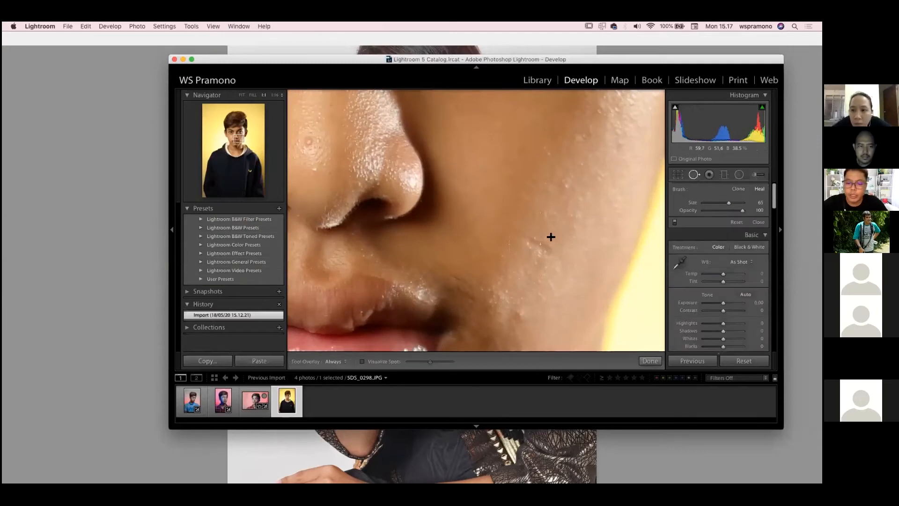
left_click(537, 247)
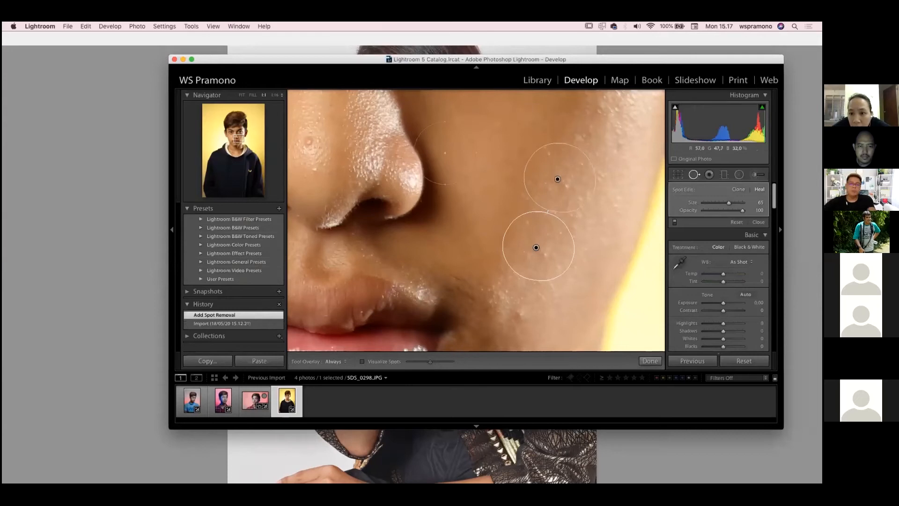
Heal a blemish on the nose and another higher on the cheek with a smaller spot, and finish Spot Removal
left_click(308, 141)
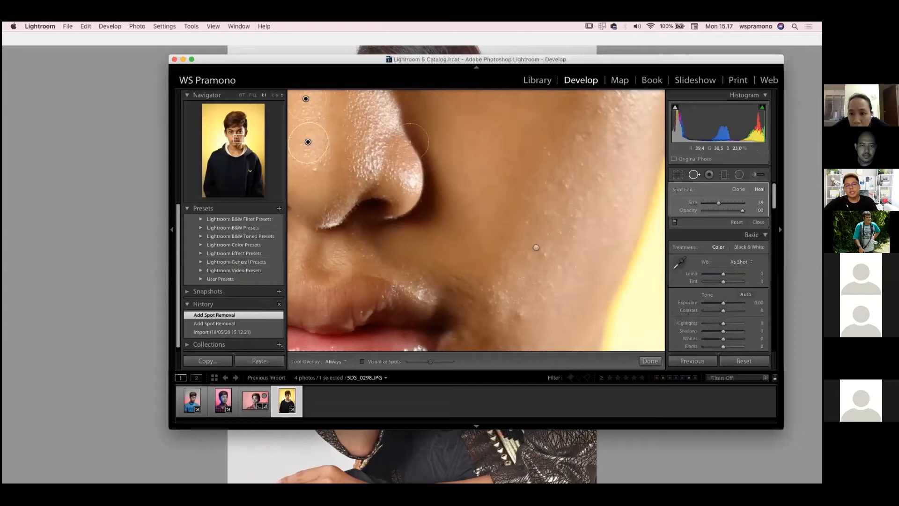
left_click(566, 184)
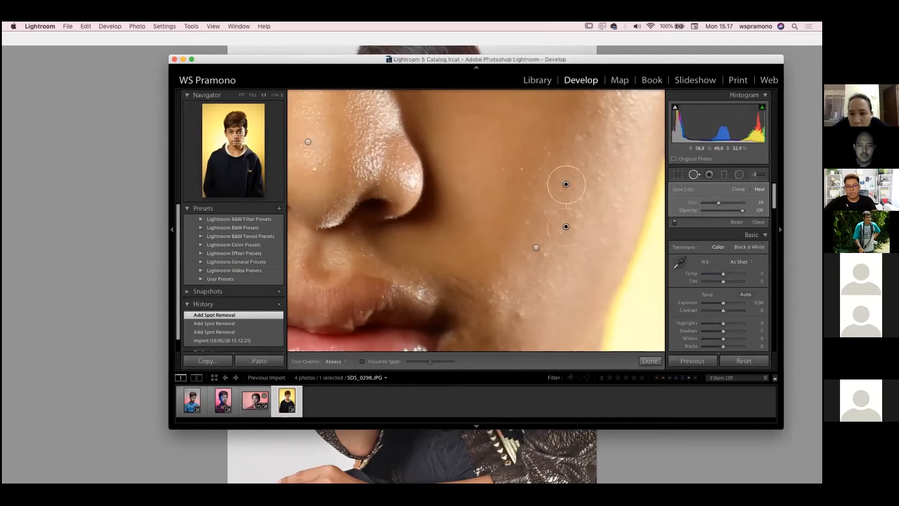
key("super+minus")
key("super+equal")
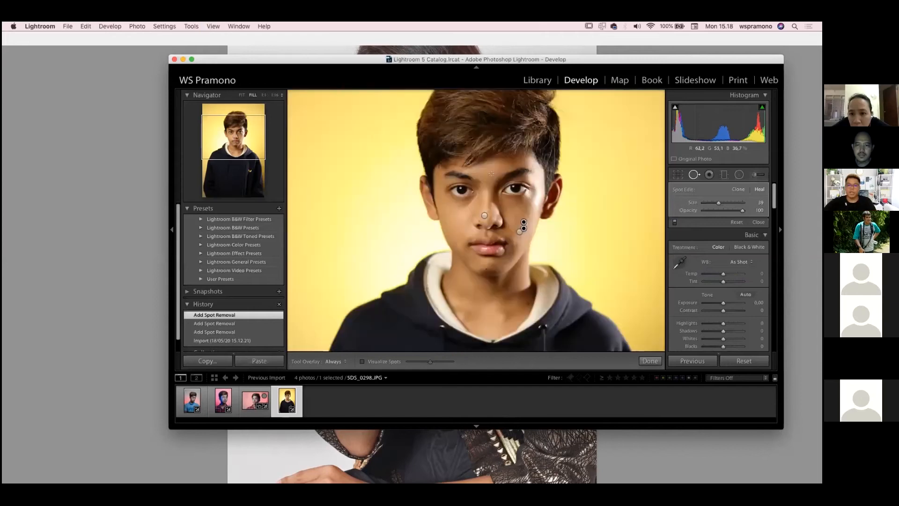
left_click(651, 361)
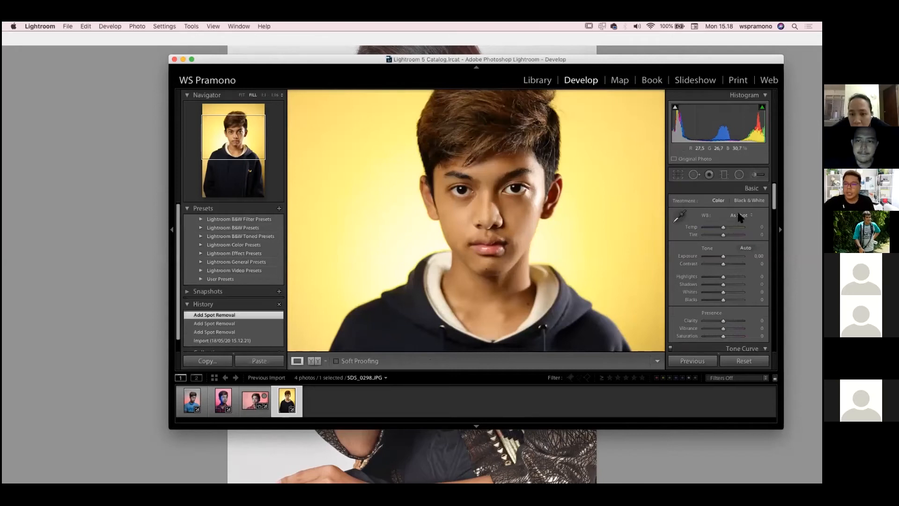
Set the yellow-background portrait's Luminance noise reduction to 35
scroll(737, 210, "down", 5)
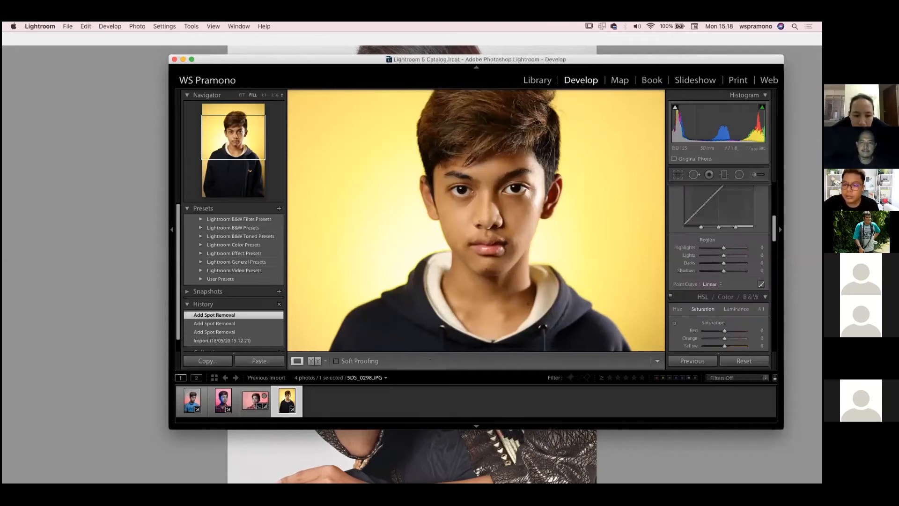
scroll(719, 244, "down", 5)
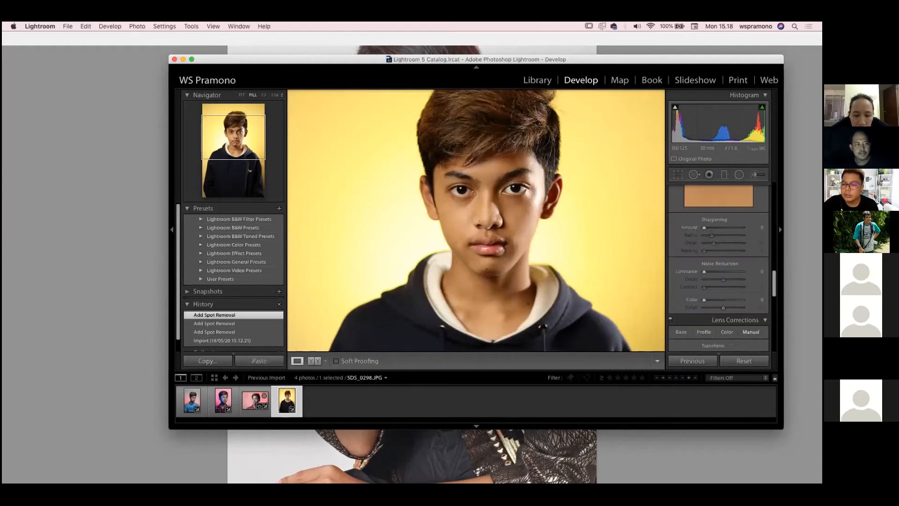
scroll(719, 244, "down", 5)
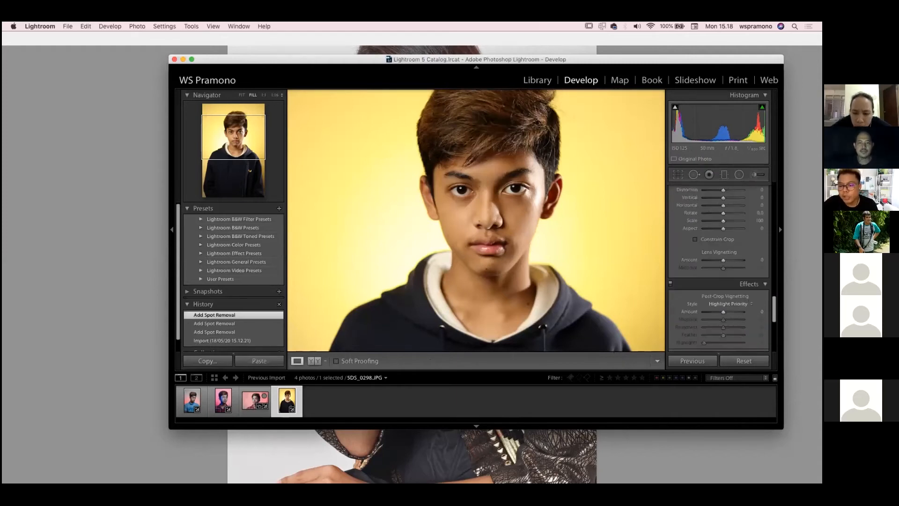
scroll(719, 262, "down", 4)
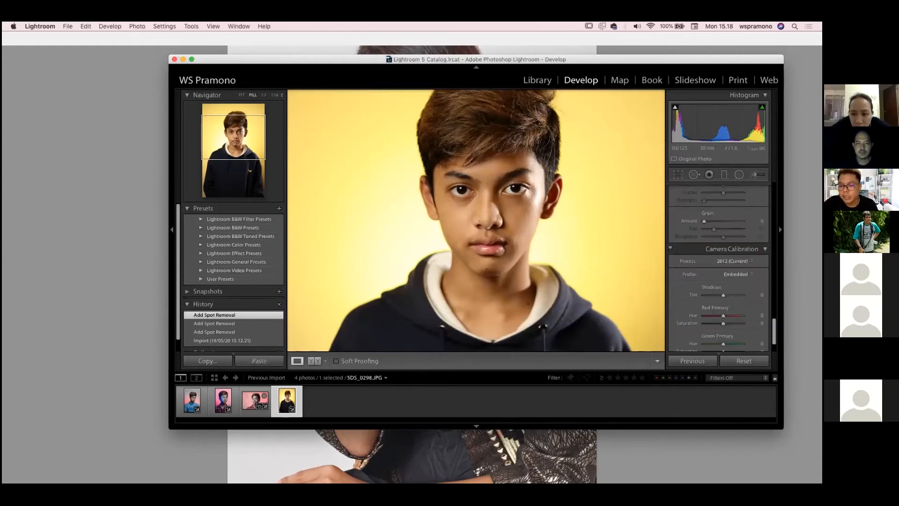
scroll(719, 262, "down", 2)
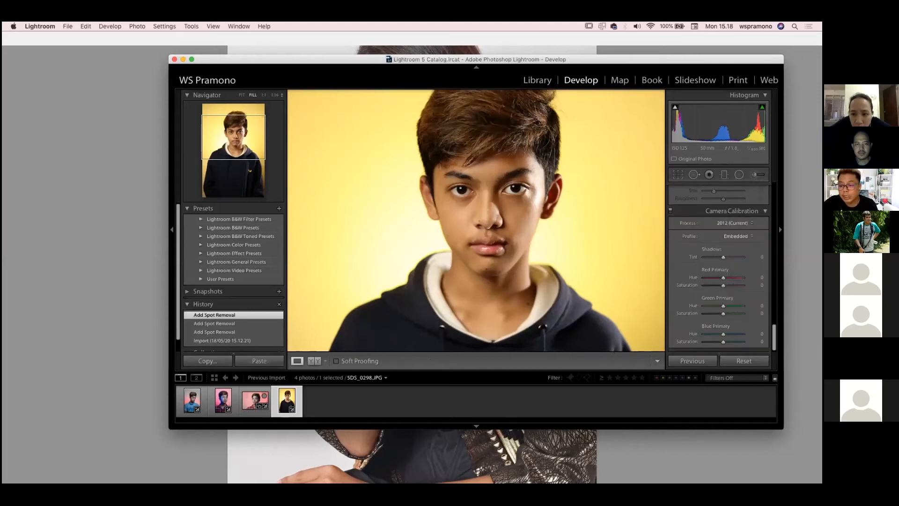
scroll(719, 267, "up", 4)
scroll(719, 267, "up", 3)
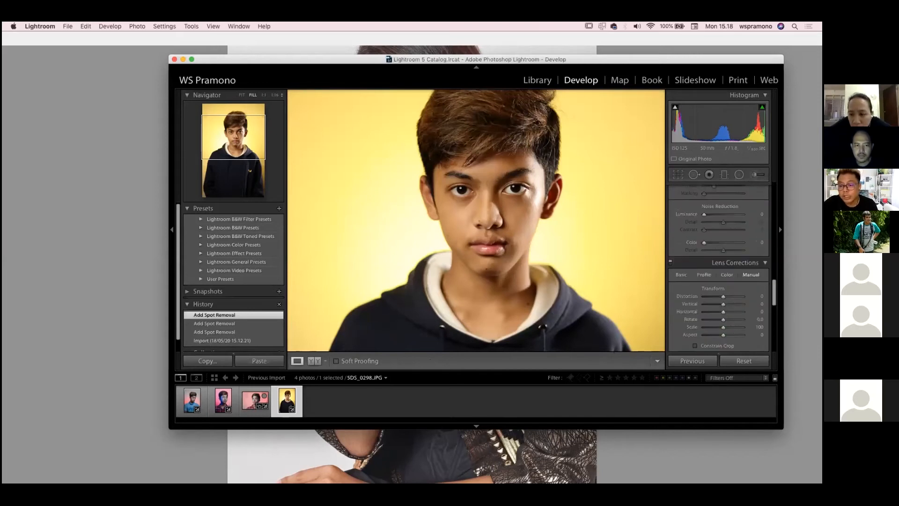
scroll(719, 267, "up", 2)
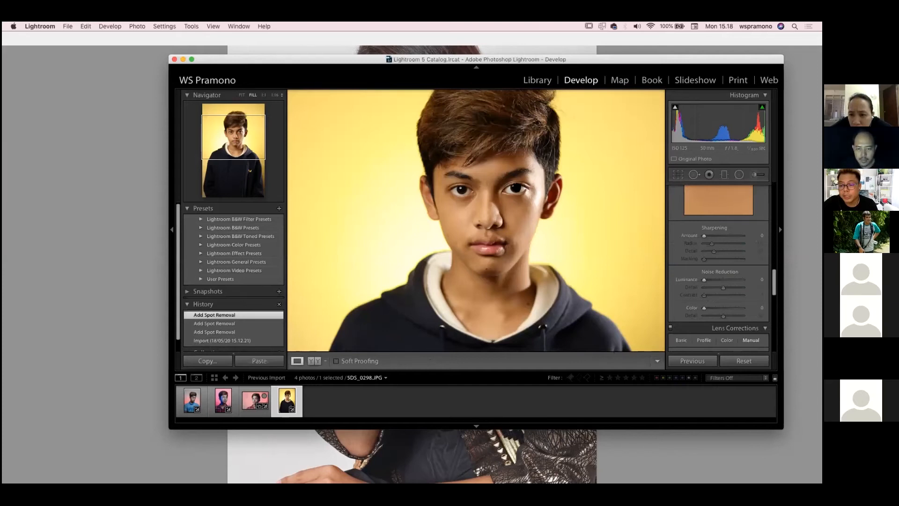
left_click(515, 188)
left_click_drag(704, 279, 717, 279)
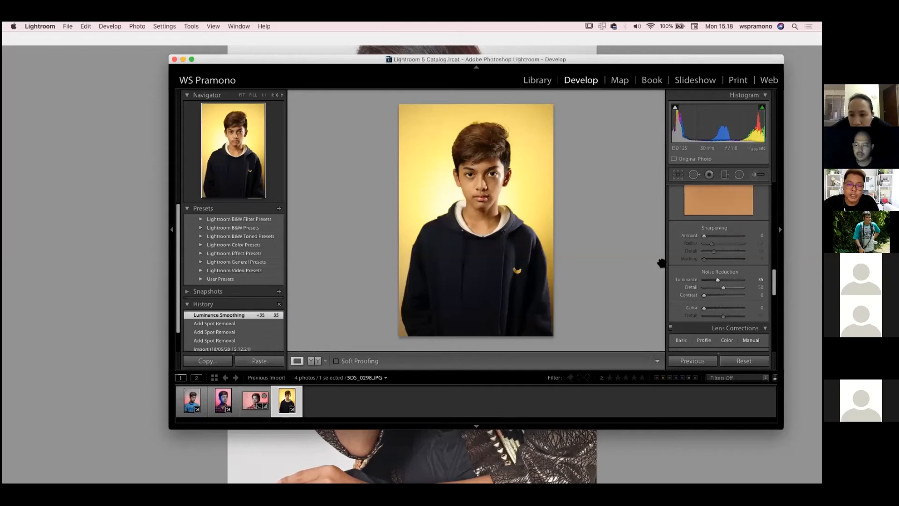
Inspect the facial skin up close, refine Luminance noise reduction to 25, and set the Sharpening Amount to 42
left_click(497, 178)
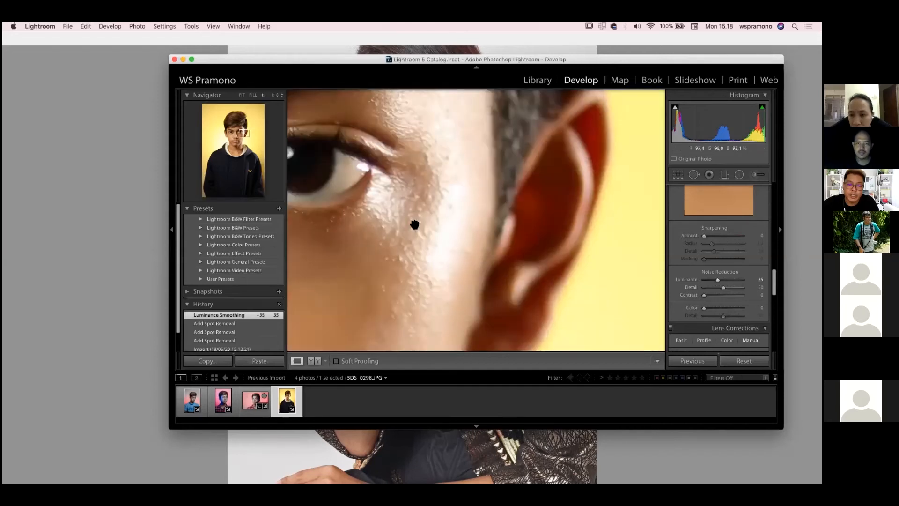
left_click_drag(415, 224, 583, 232)
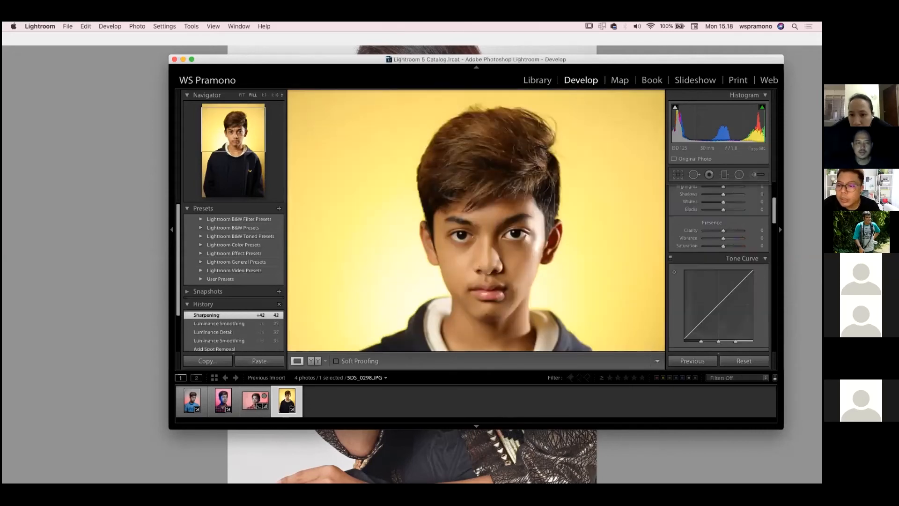
scroll(703, 256, "up", 4)
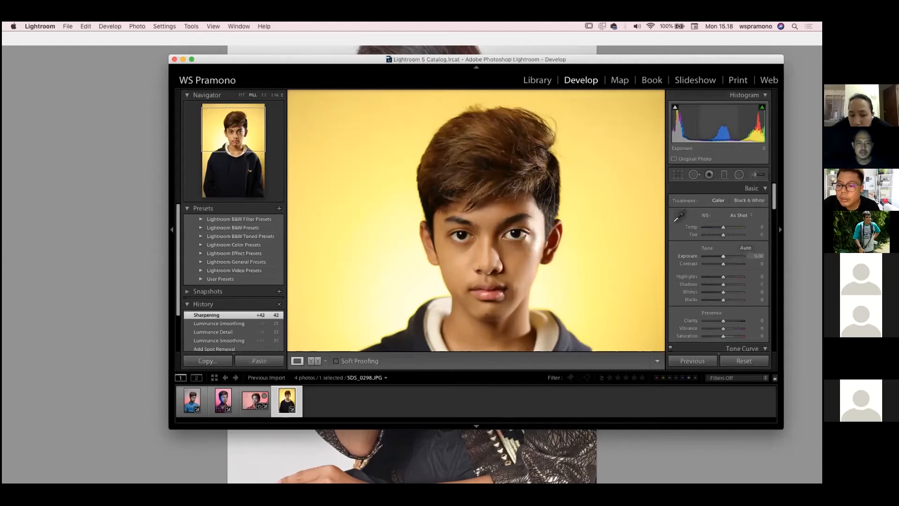
scroll(719, 267, "down", 2)
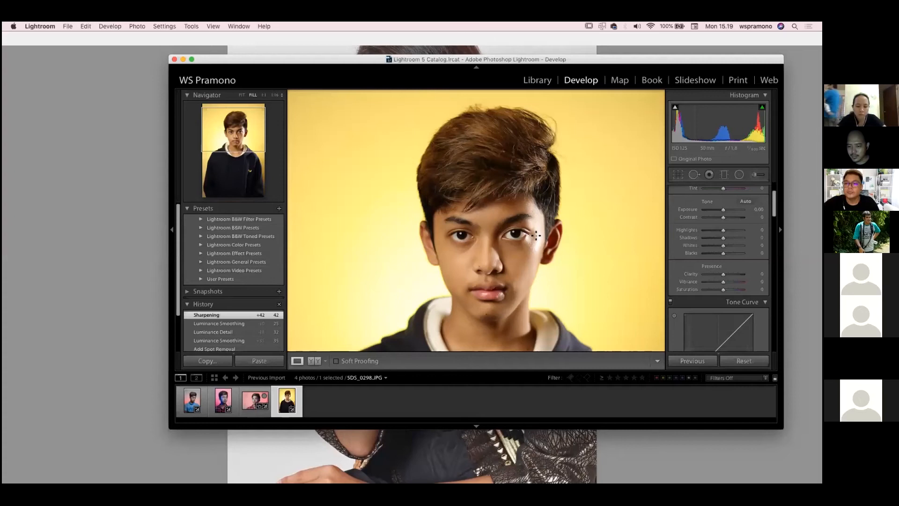
Switch to Photoshop and browse to the Portrait folder inside Pictures to open a file
key("super+Tab")
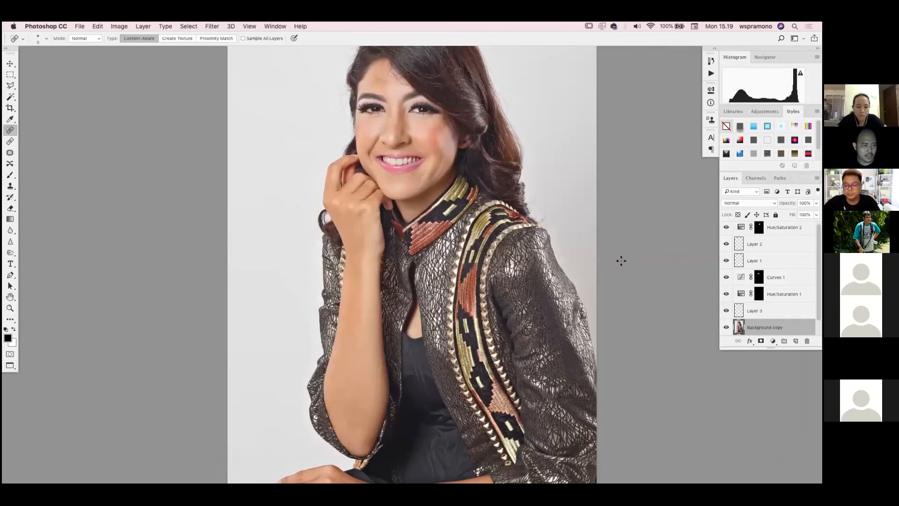
key("super+0")
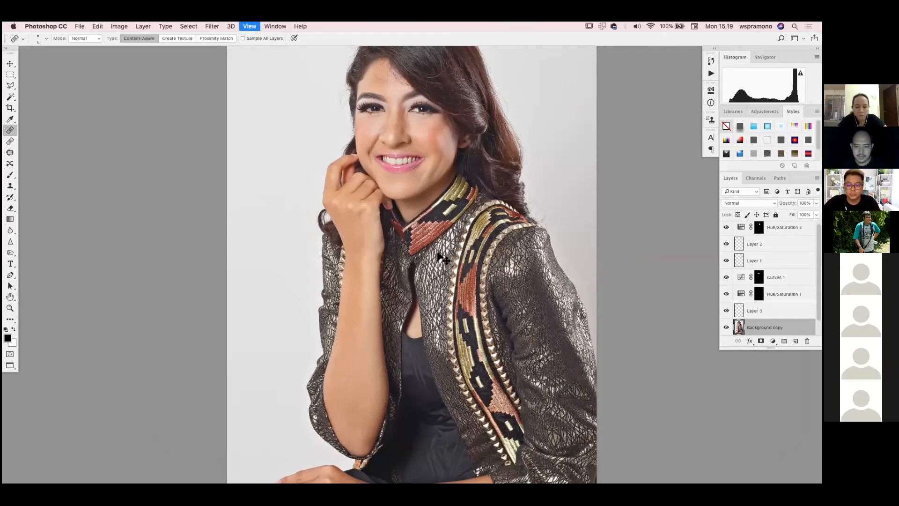
key("super+equal")
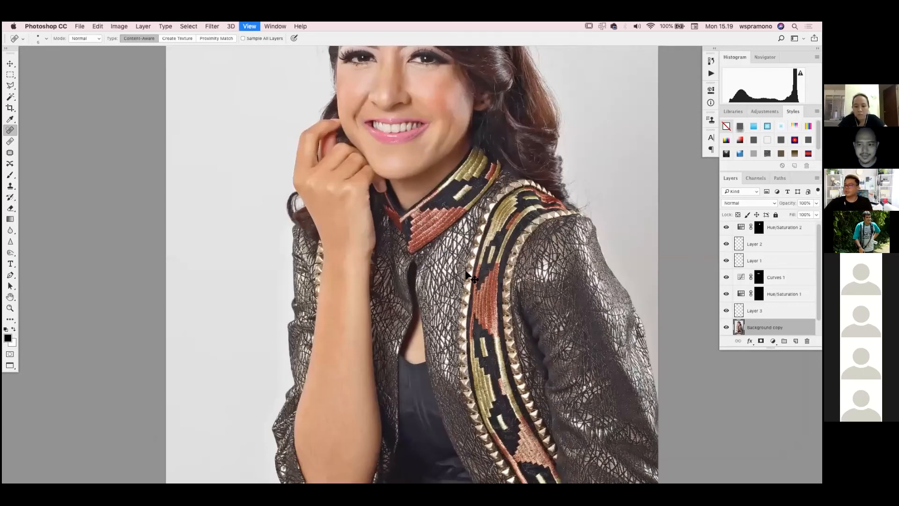
key("super+s")
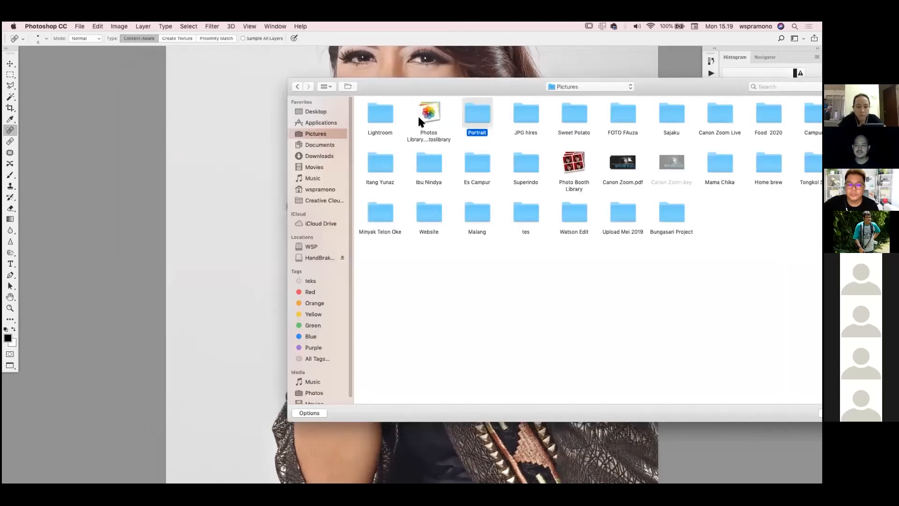
double_click(413, 125)
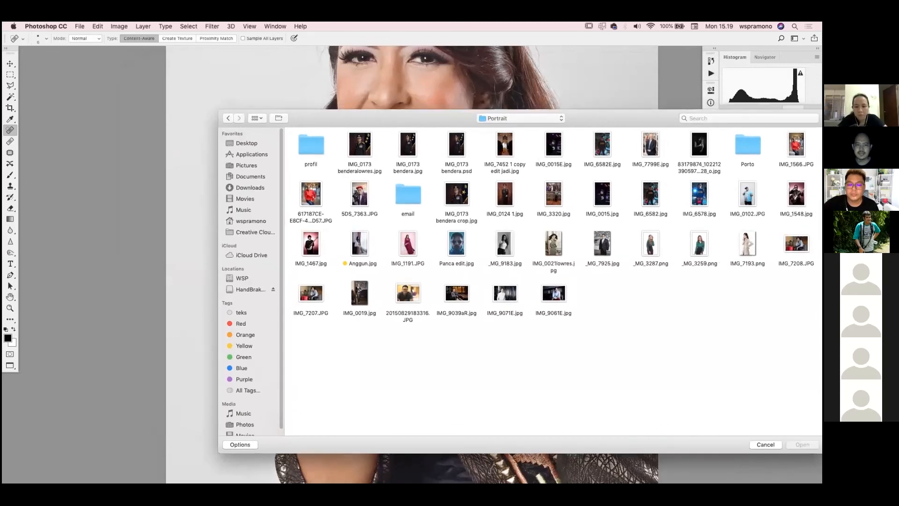
Open IMG_7799E.jpg, the photo of the man in a dark suit before bookshelves, from the Portrait folder
left_click_drag(697, 113, 548, 160)
left_click_drag(268, 169, 549, 143)
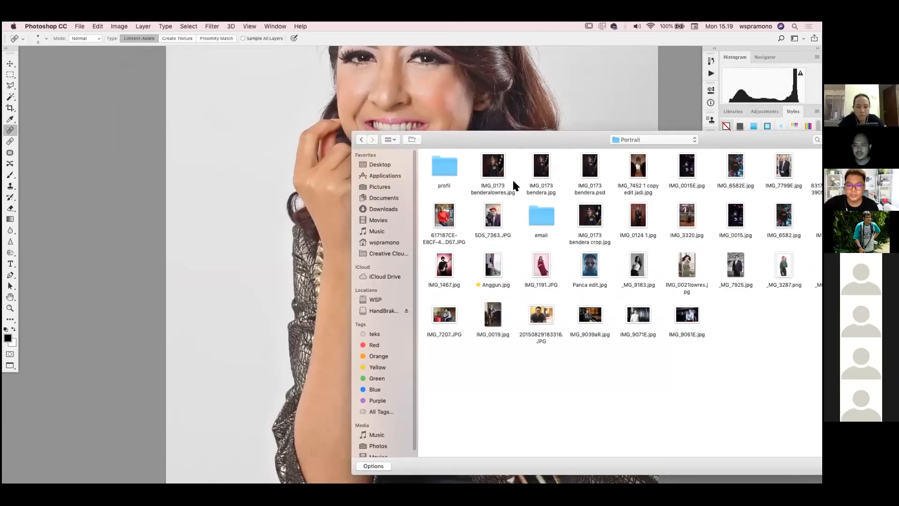
left_click_drag(651, 143, 385, 196)
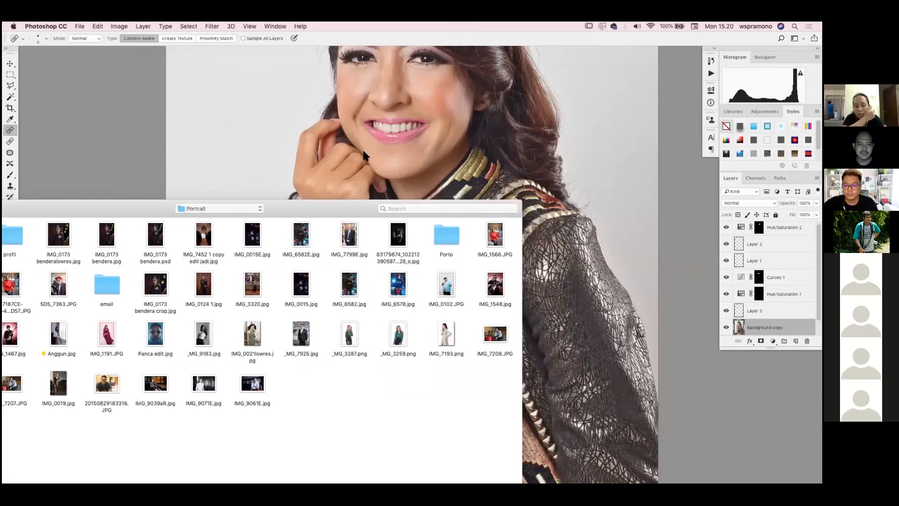
left_click(349, 235)
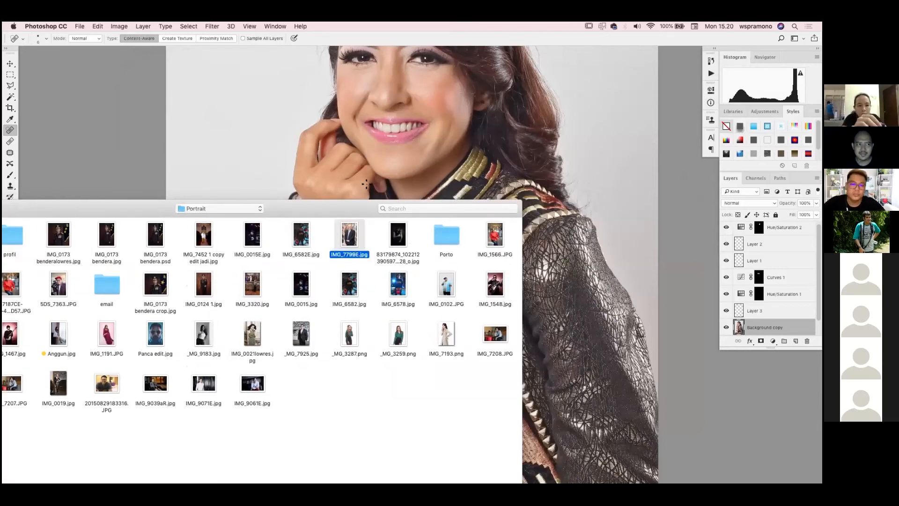
double_click(350, 235)
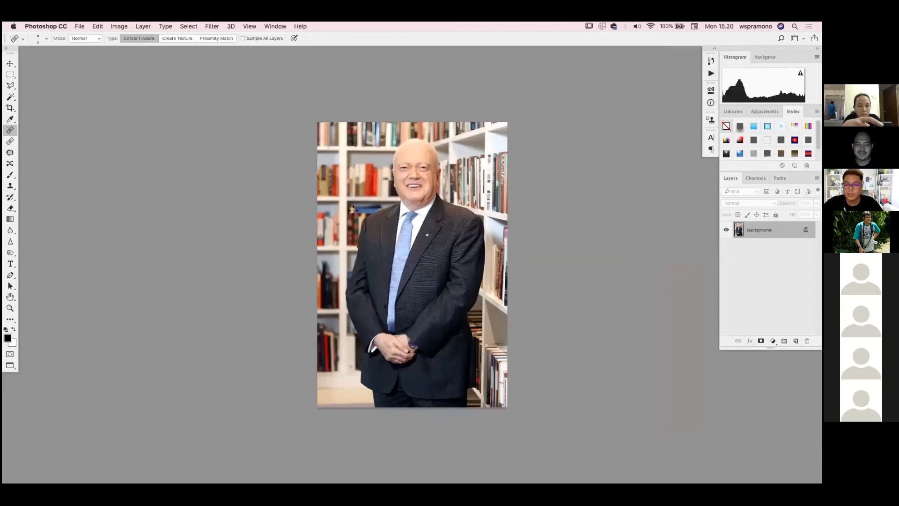
Show the suited man's portrait in a floating window, enlarge it, and place it beside the boy's portrait in Lightroom
key("f")
key("f")
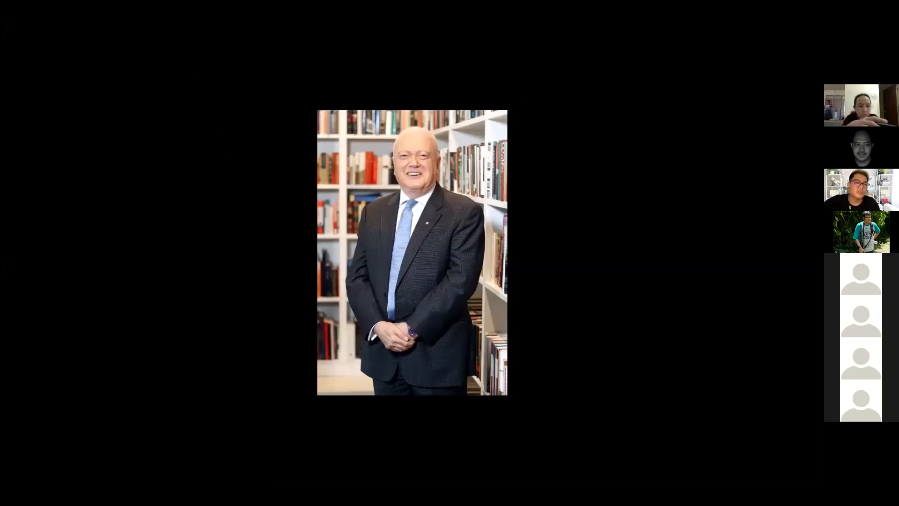
key("f")
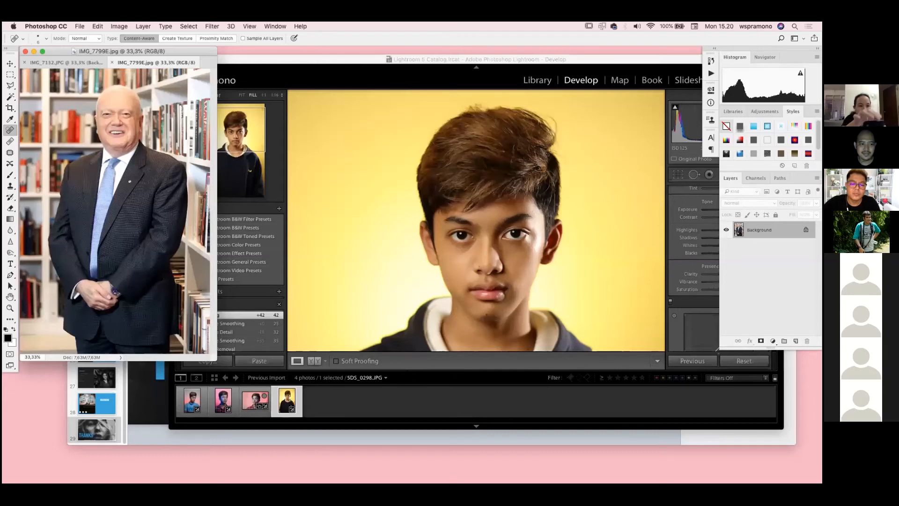
left_click_drag(140, 51, 333, 67)
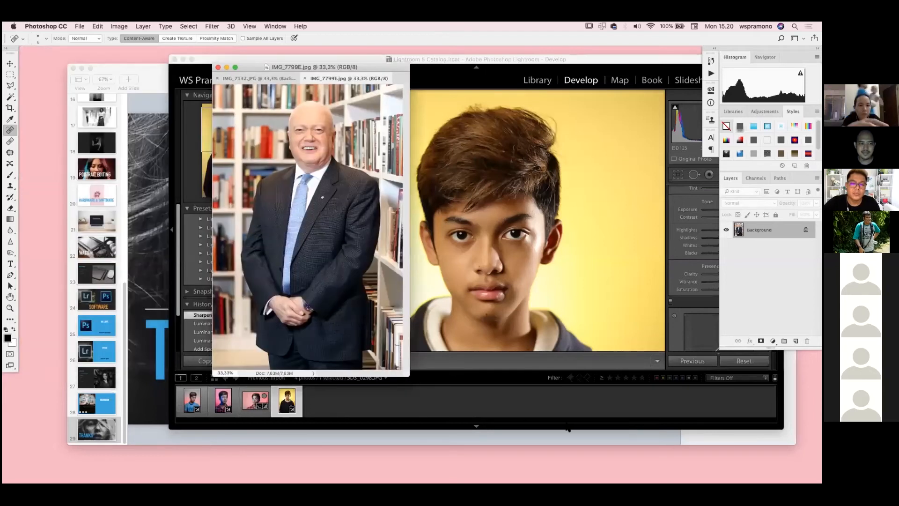
left_click_drag(409, 70, 459, 76)
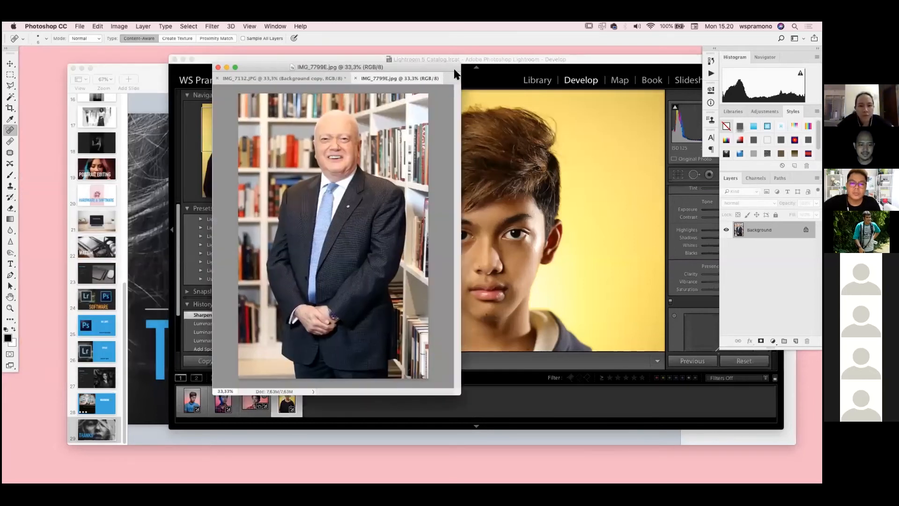
double_click(409, 69)
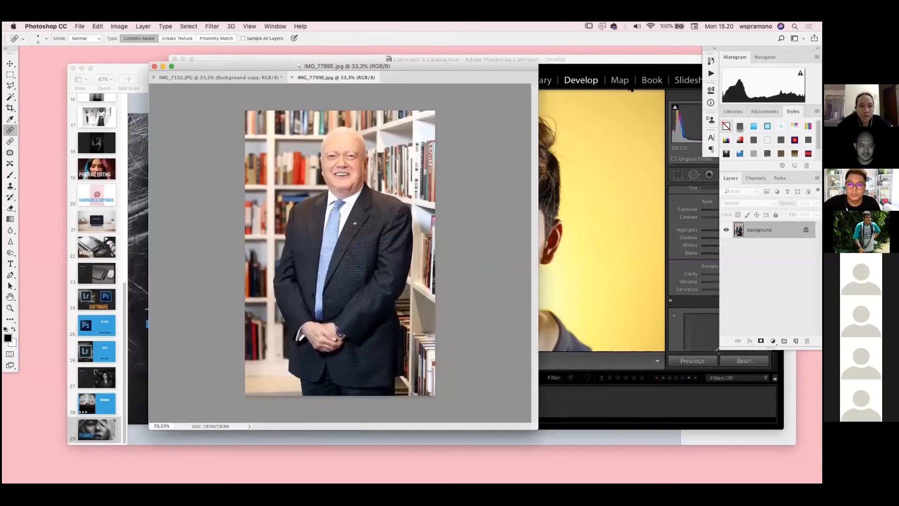
left_click_drag(477, 63, 520, 63)
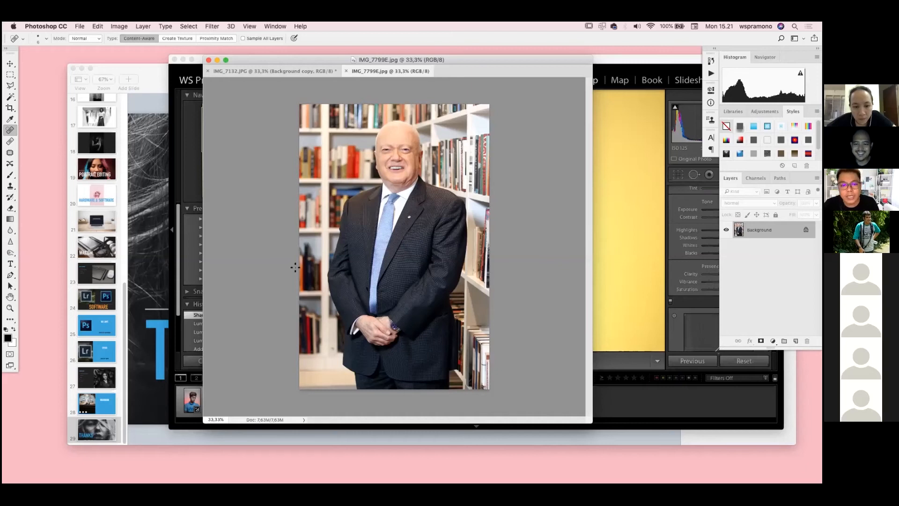
key("super+Tab")
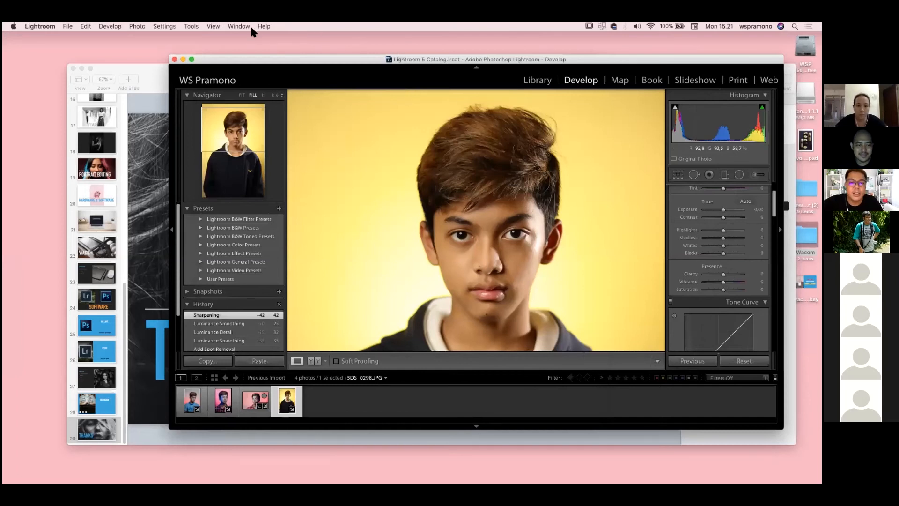
key("super+Tab")
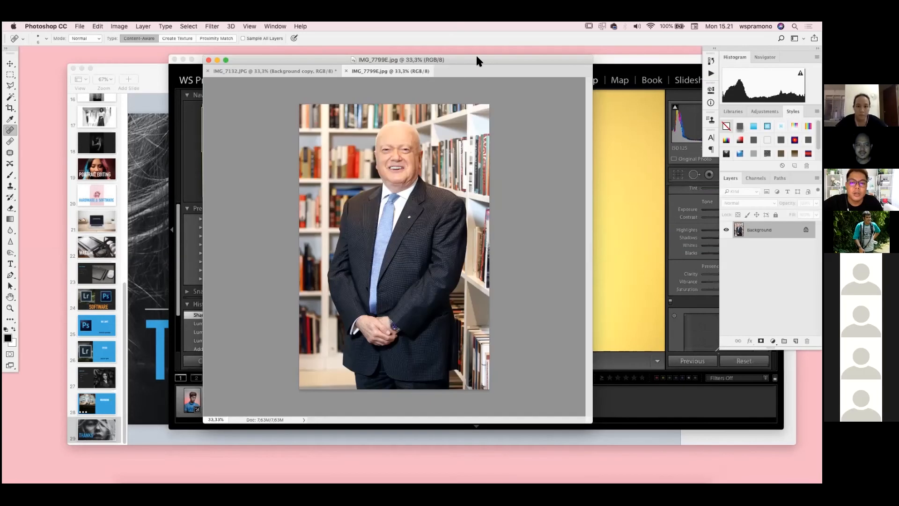
left_click_drag(477, 57, 469, 61)
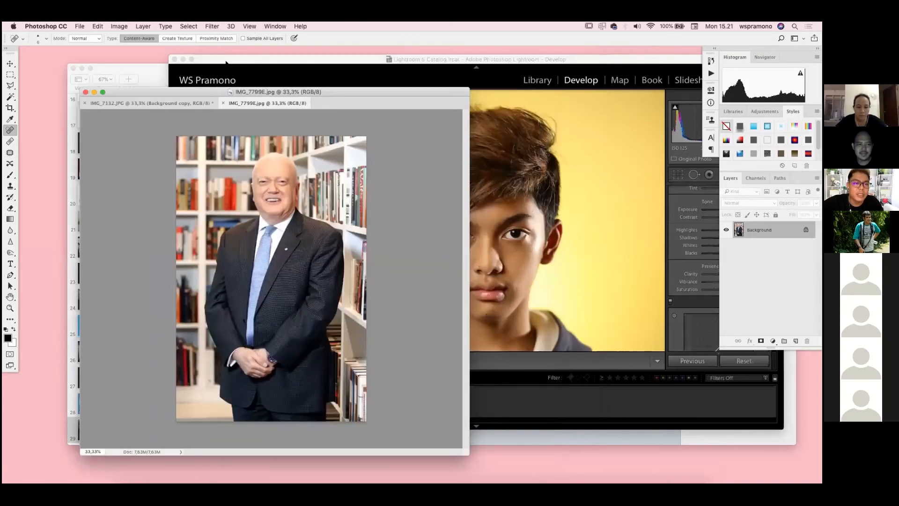
Open the Liquify filter on IMG_7799E.jpg and expand the Face-Aware Mouth settings
left_click(212, 26)
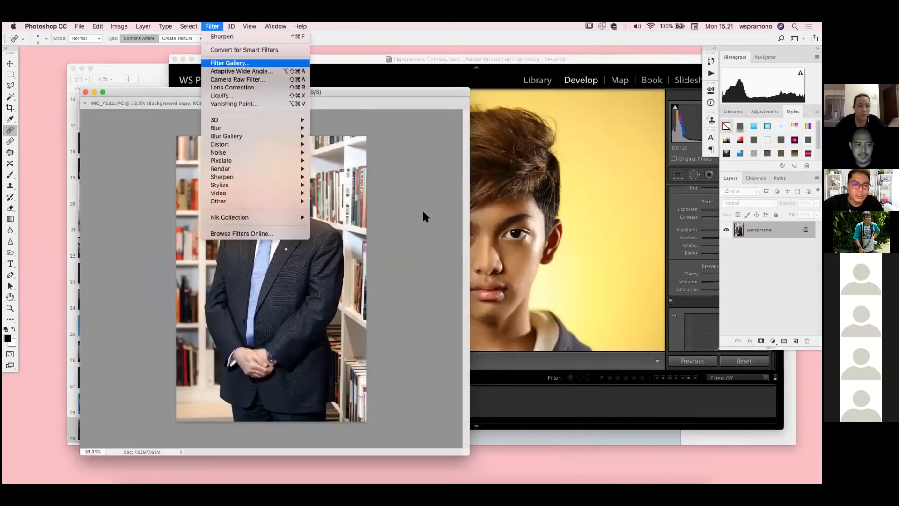
left_click(384, 234)
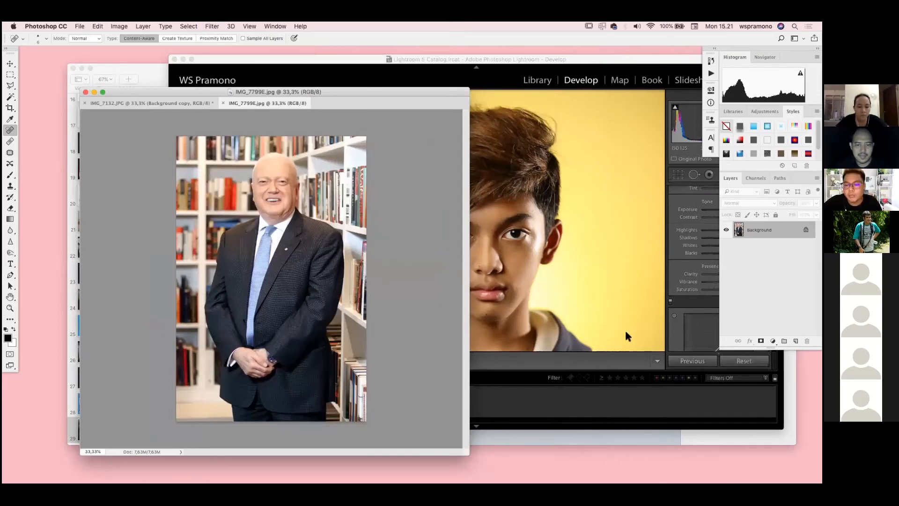
scroll(703, 281, "down", 5)
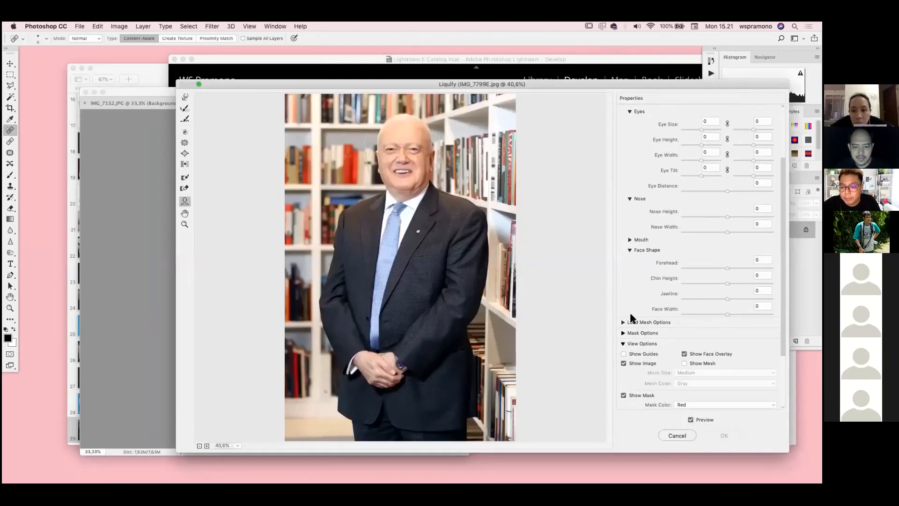
scroll(632, 319, "up", 5)
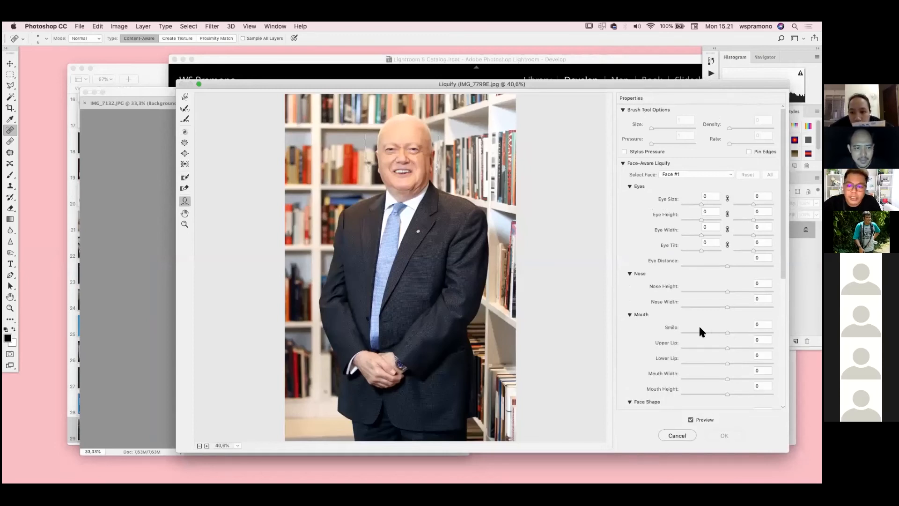
Test negative and positive Smile values on Face #1 with the face enlarged to 200%, and set Smile to 100
left_click_drag(701, 330, 734, 332)
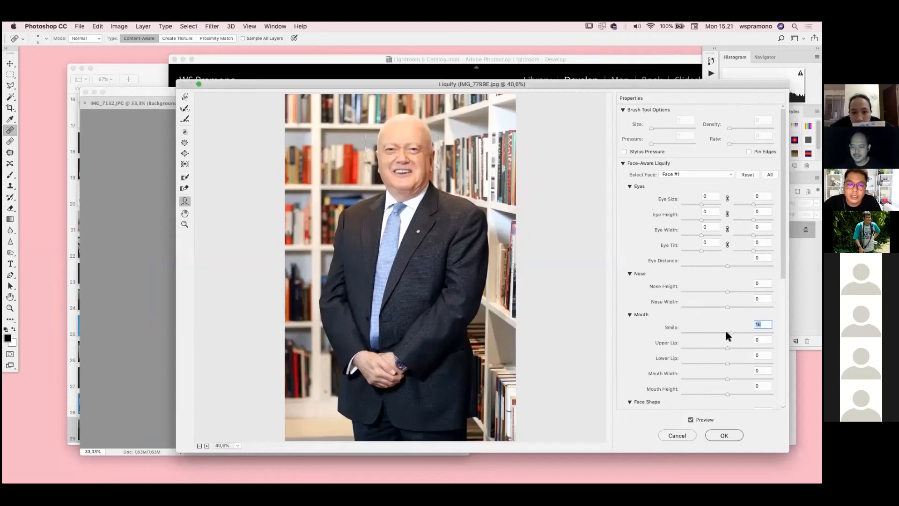
left_click_drag(727, 331, 702, 332)
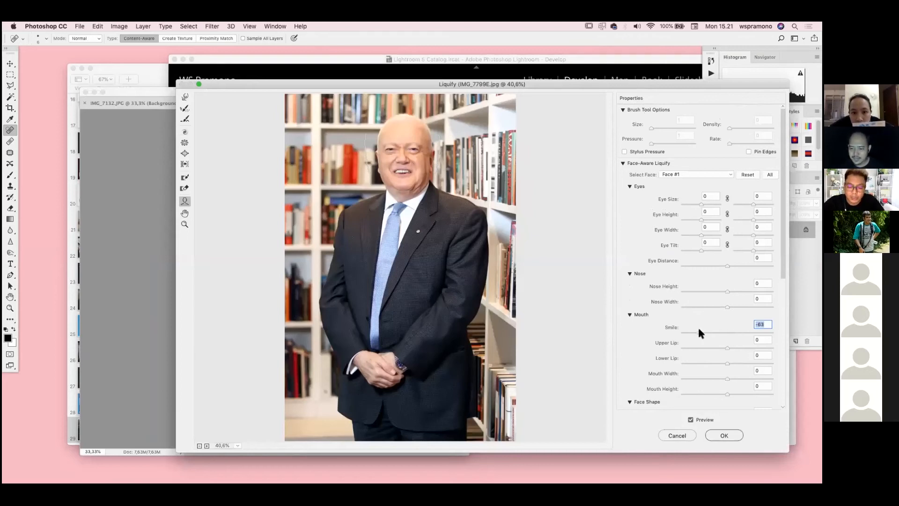
key("super+plus")
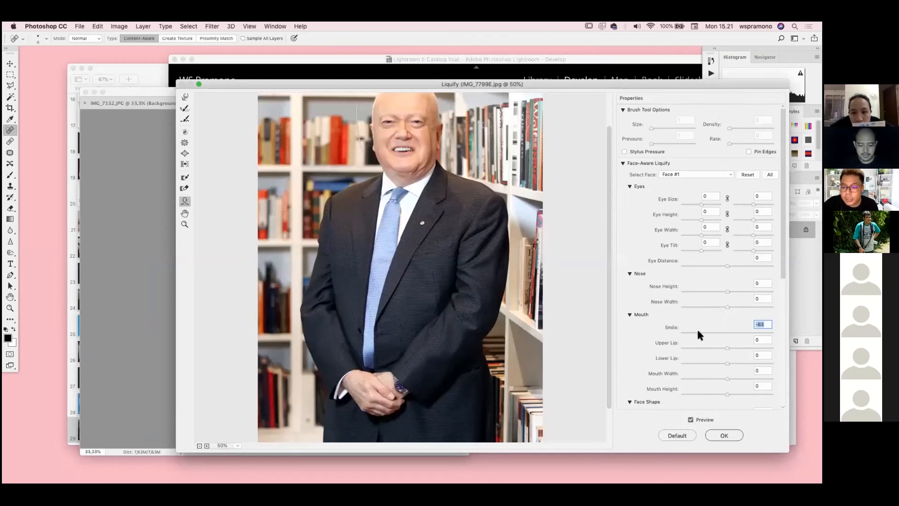
key("super+plus")
key("super+plus")
key("super+plus")
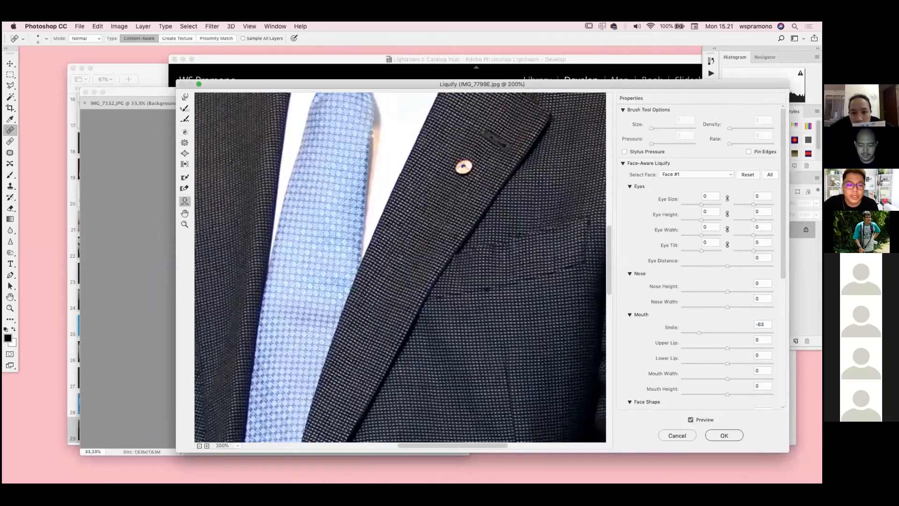
mouse_move(701, 333)
left_mouse_down()
mouse_move(768, 333)
mouse_move(718, 333)
left_mouse_up()
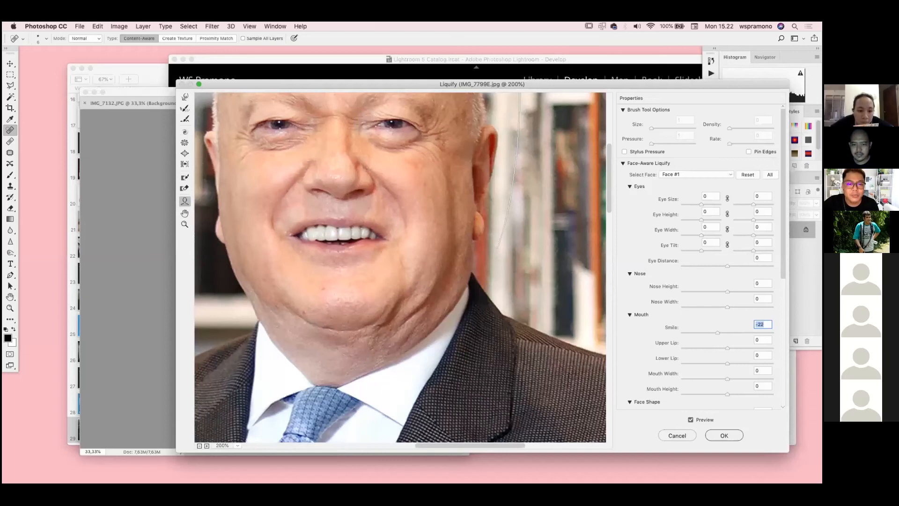
type("100")
key("Return")
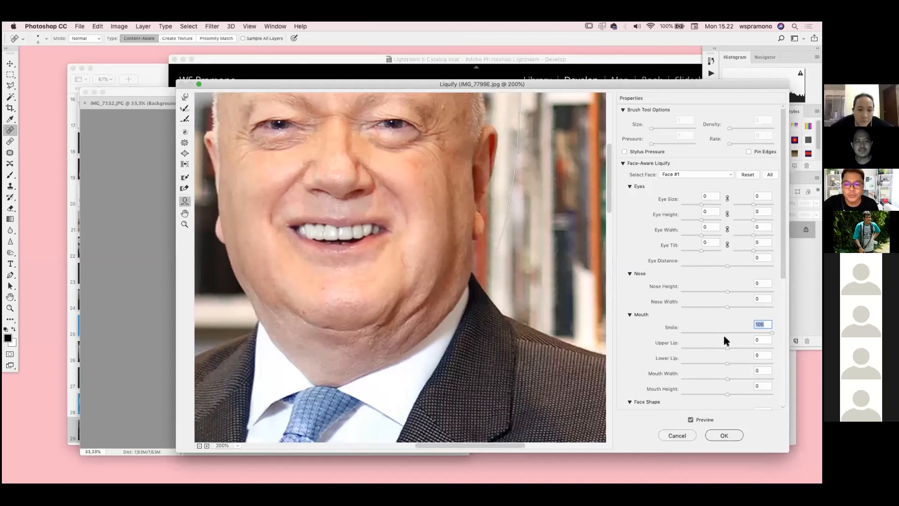
Set the mouth's Upper Lip to -22 and Lower Lip to 62
key("Tab")
type("12")
key("Return")
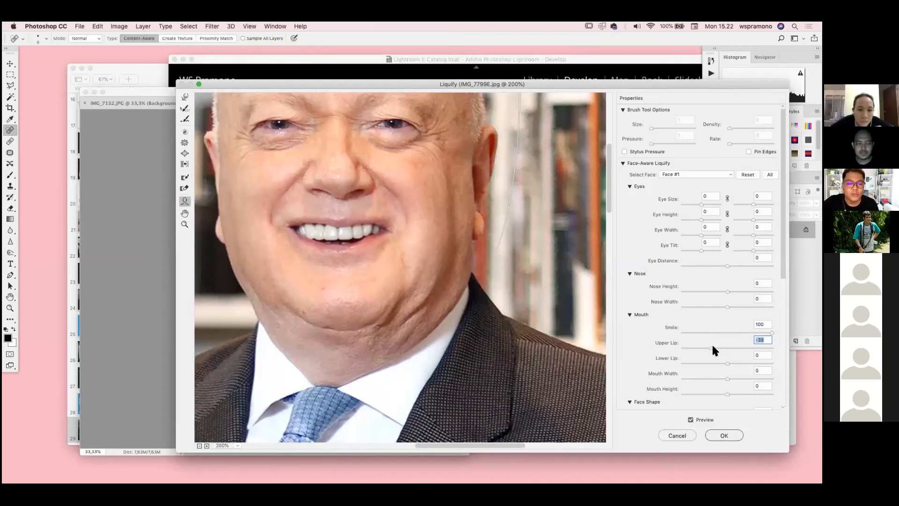
type("-22")
key("Return")
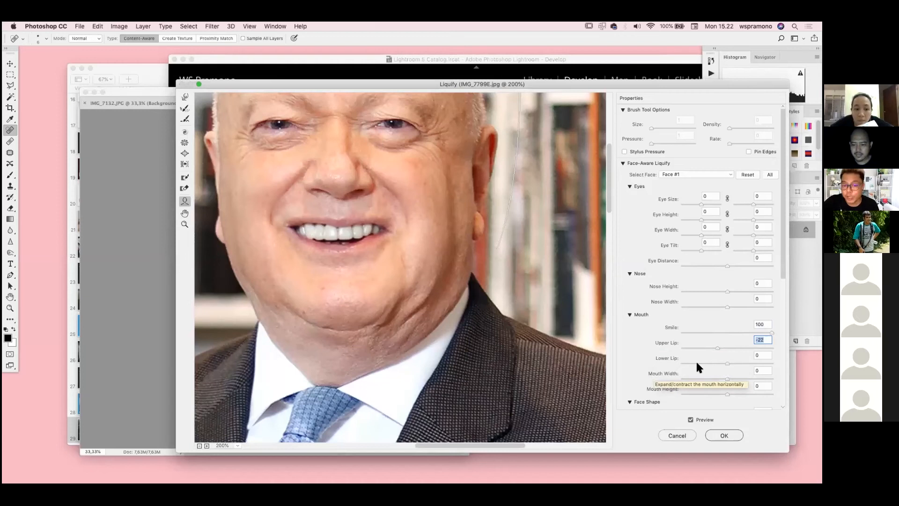
key("Tab")
type("65")
key("Return")
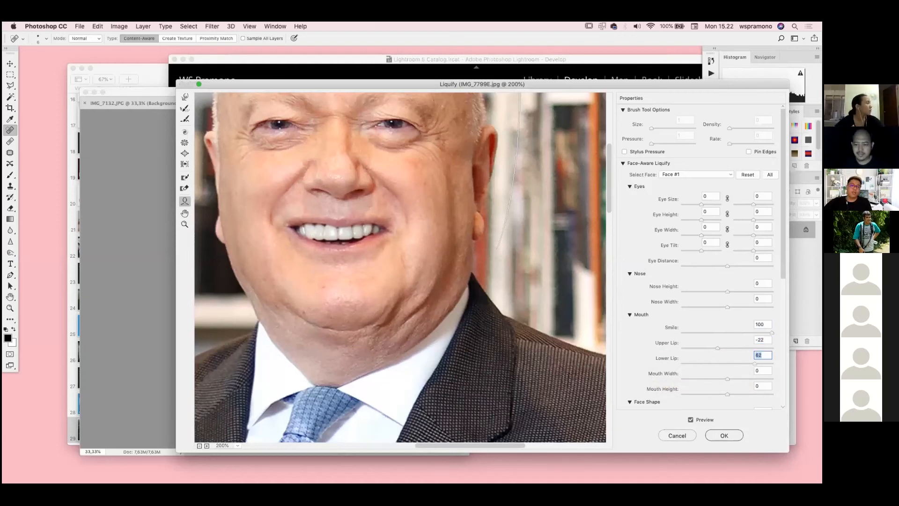
Try a weaker Smile setting on the face, and restore it to 100
left_click_drag(772, 333, 754, 332)
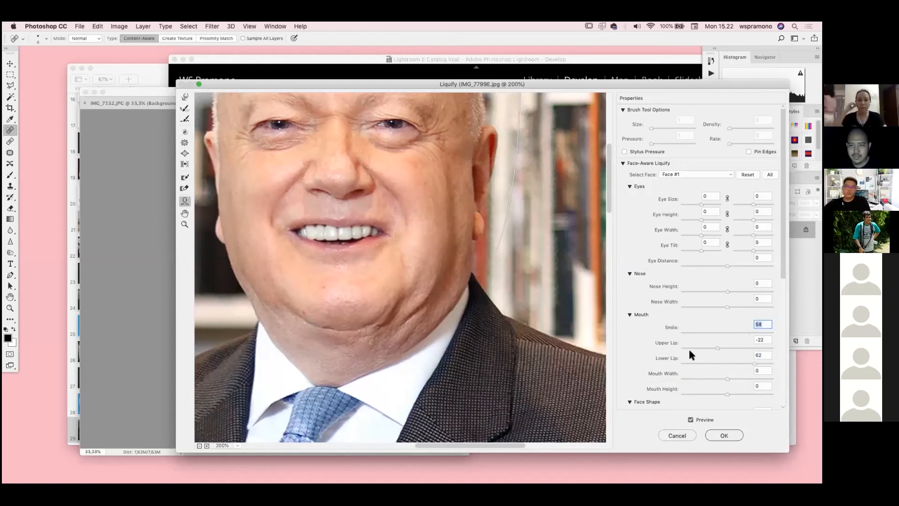
key("super+z")
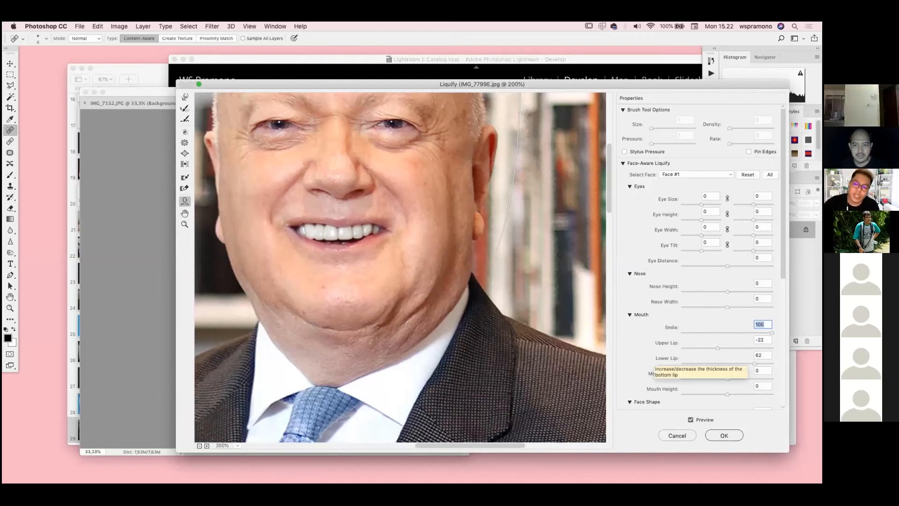
left_click_drag(772, 333, 773, 332)
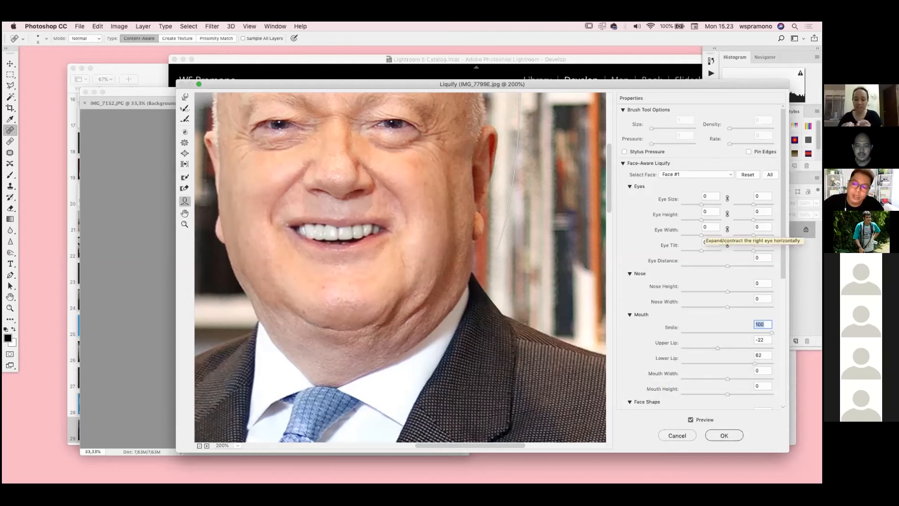
Look over the Face Shape and View Options settings in Liquify, and close the filter
scroll(679, 411, "down", 5)
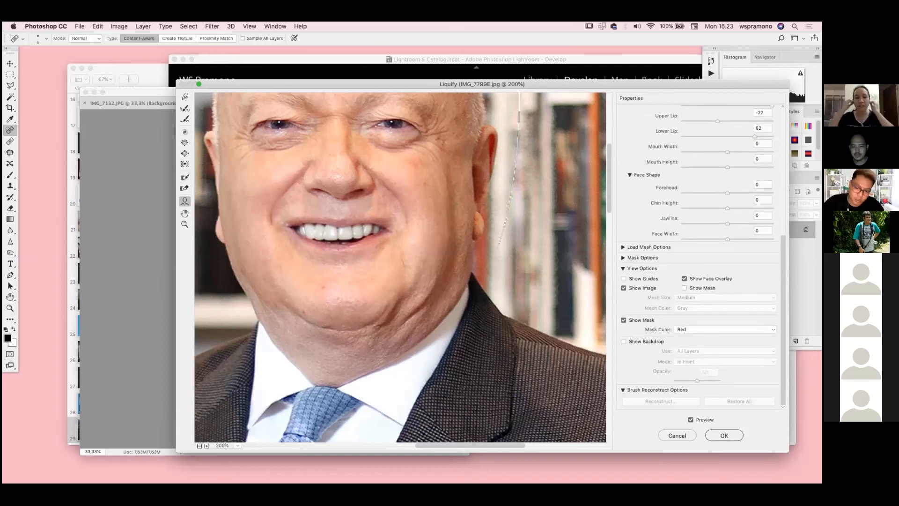
scroll(679, 411, "up", 5)
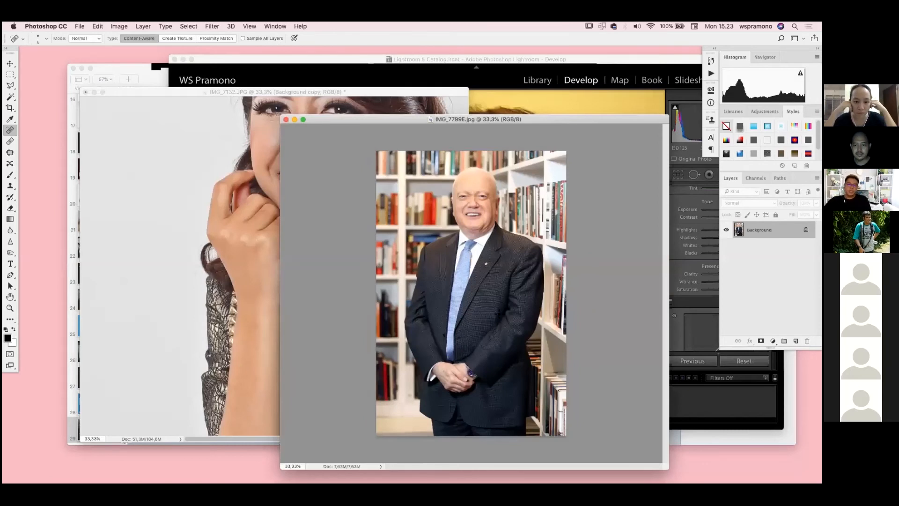
Duplicate the Background layer of IMG_7799E.jpg, and enlarge the man's portrait to 100%
key("super+plus")
key("super+plus")
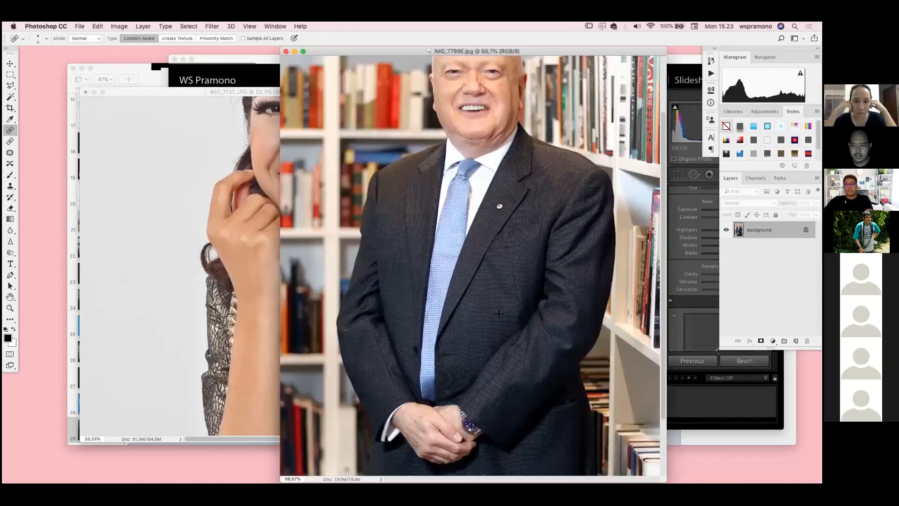
scroll(500, 313, "up", 3)
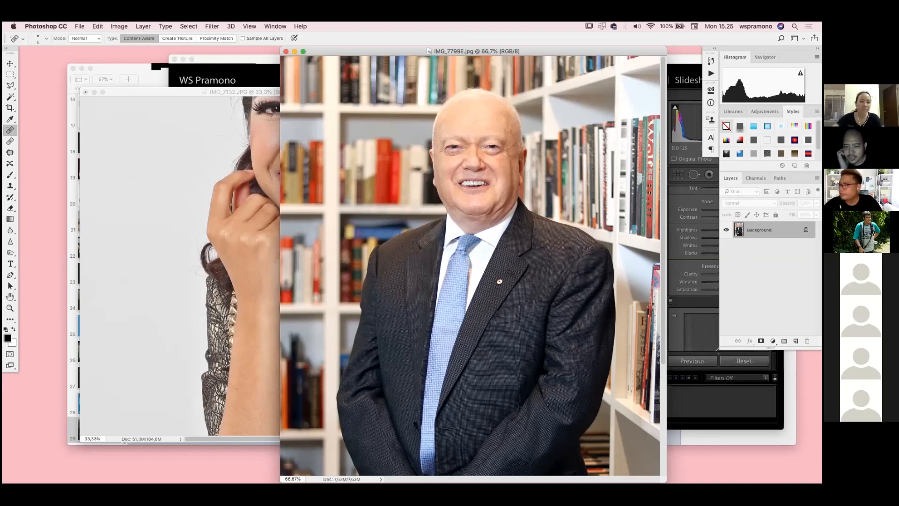
left_click_drag(789, 230, 796, 341)
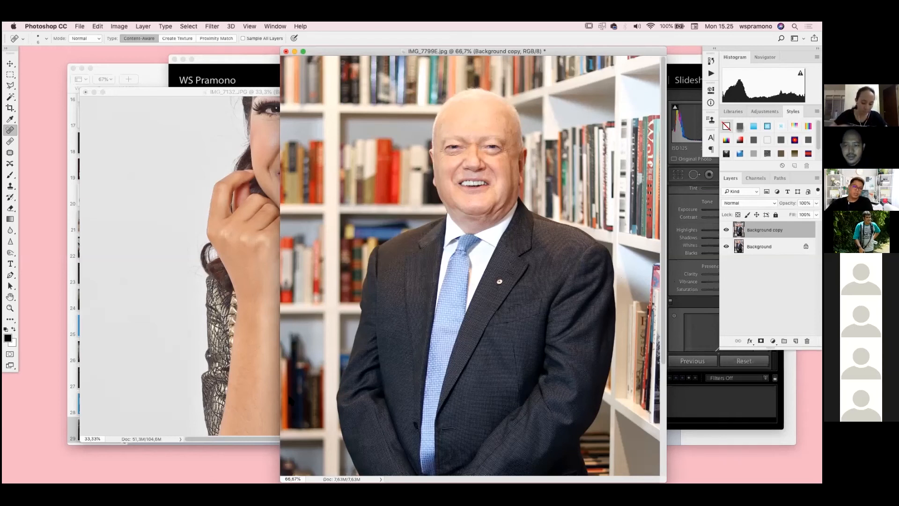
key("super+plus")
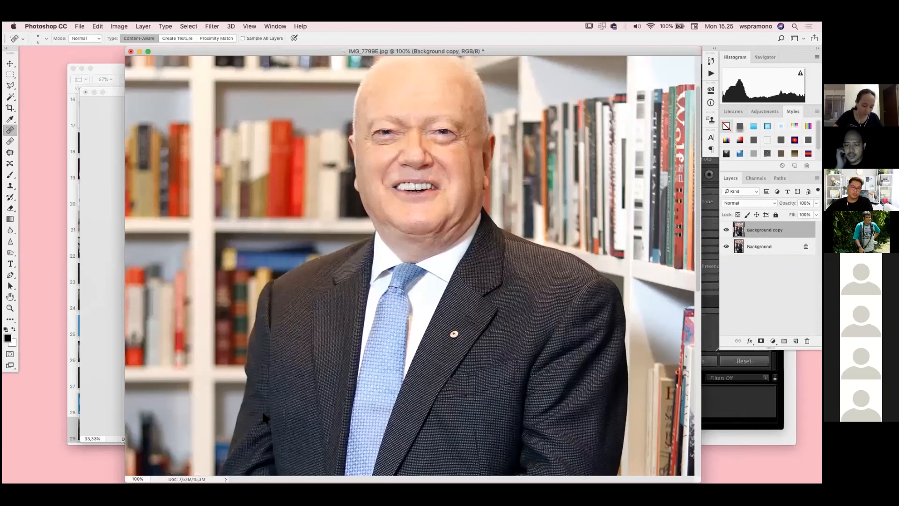
Switch to Lightroom and show the previous portrait, SDS_0241.JPG, in Develop
key("super+Tab")
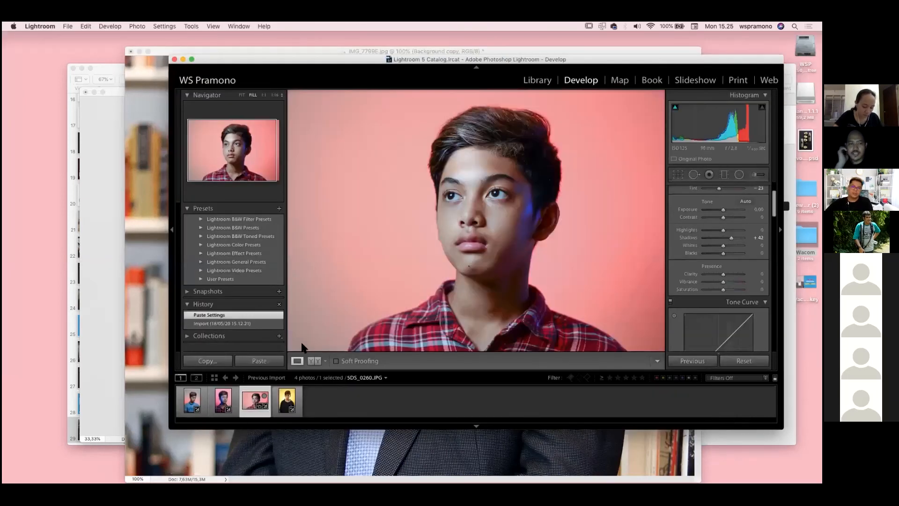
key("Left")
left_click_drag(301, 58, 214, 82)
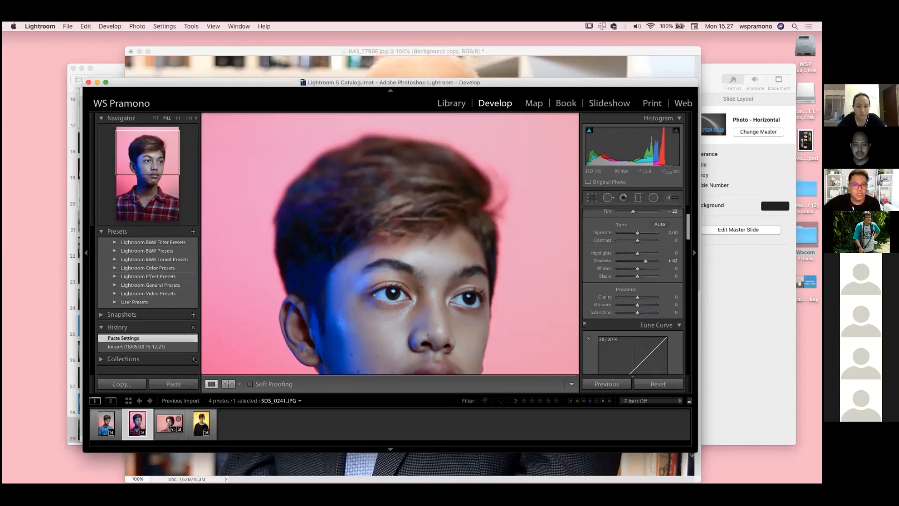
left_click_drag(353, 81, 304, 97)
left_click_drag(482, 98, 451, 111)
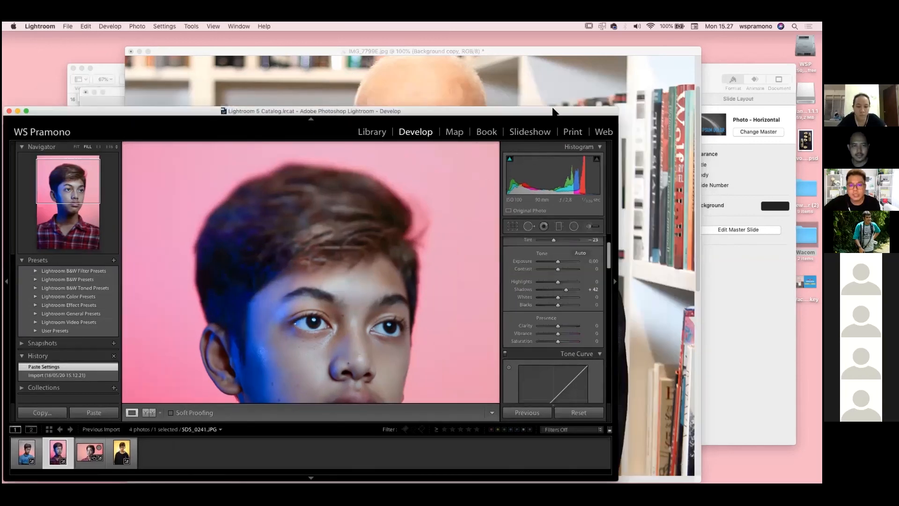
left_click_drag(555, 112, 506, 71)
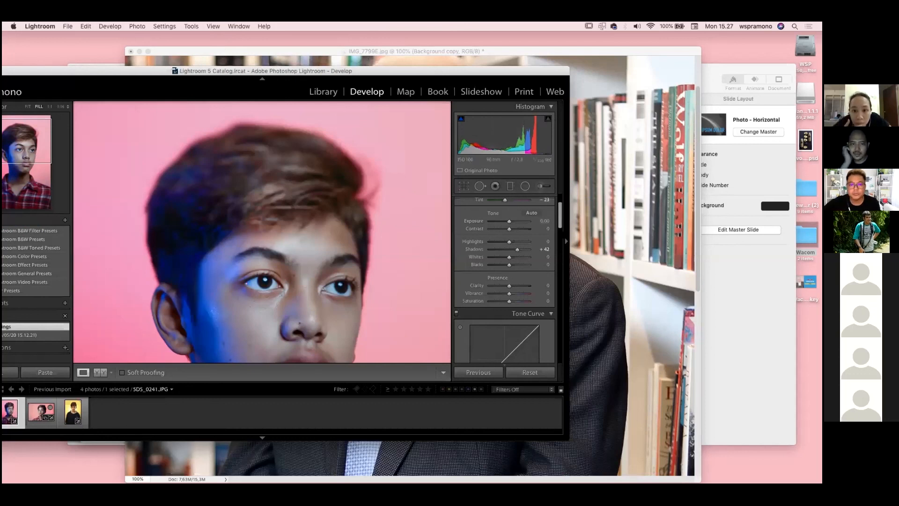
left_click_drag(538, 71, 488, 66)
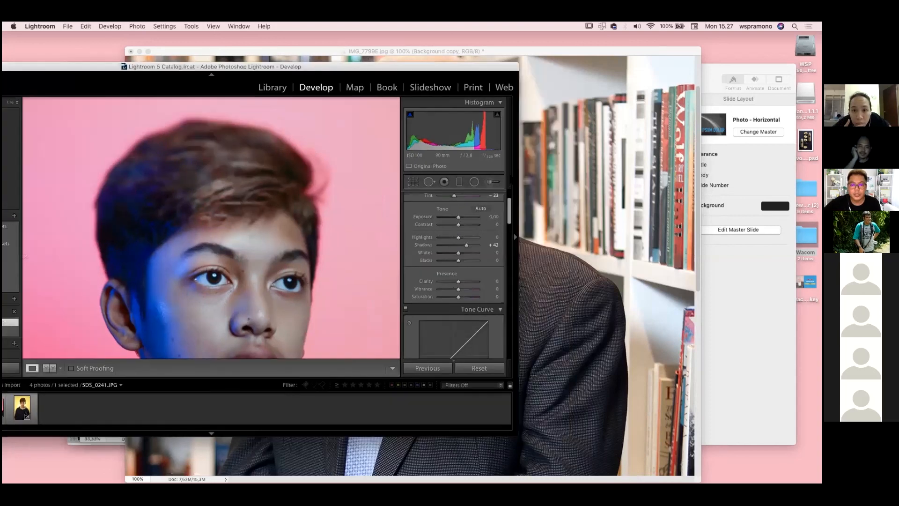
scroll(440, 138, "up", 3)
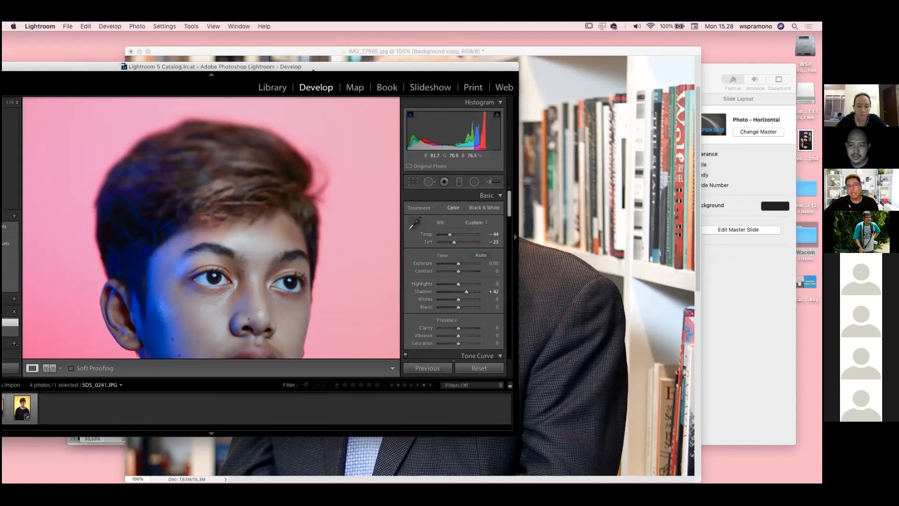
left_click_drag(368, 69, 432, 69)
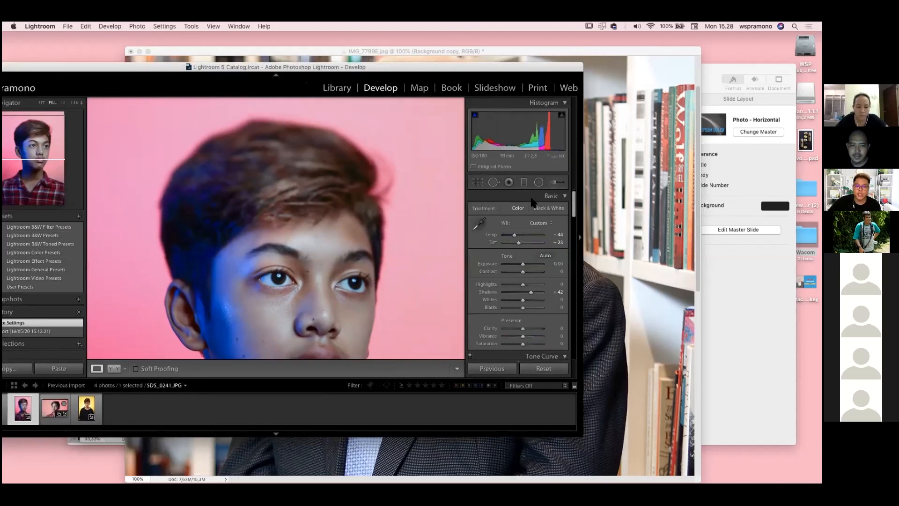
left_click(524, 197)
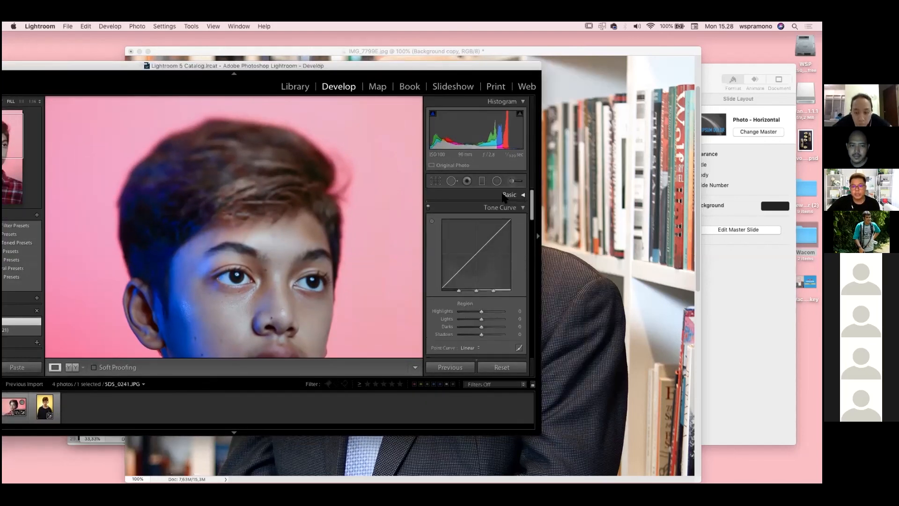
left_click_drag(298, 69, 364, 80)
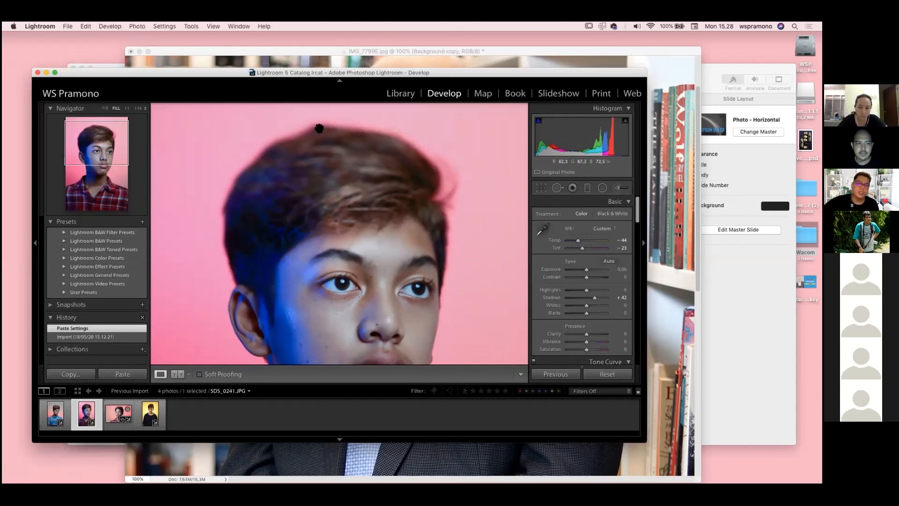
Look through the Develop settings for the boy's portrait, from Basic down through Split Toning
left_click_drag(469, 74, 418, 49)
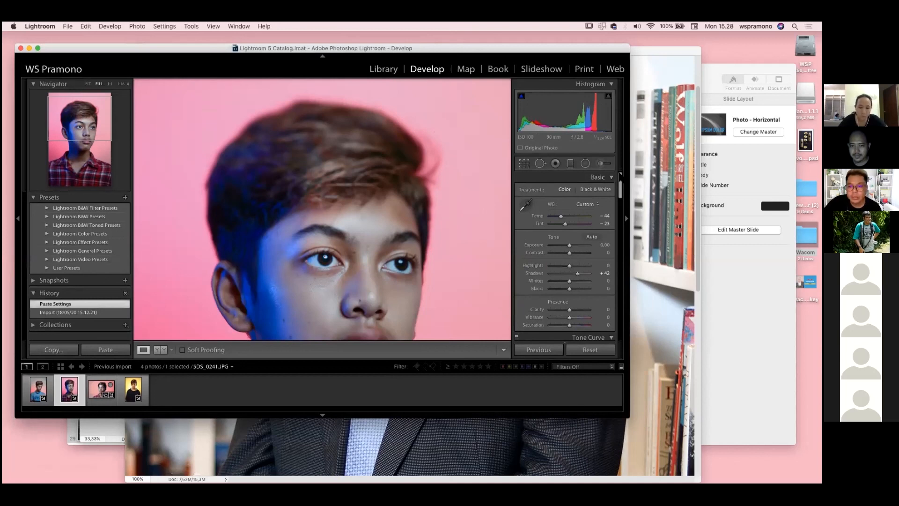
scroll(617, 205, "down", 5)
scroll(617, 220, "down", 8)
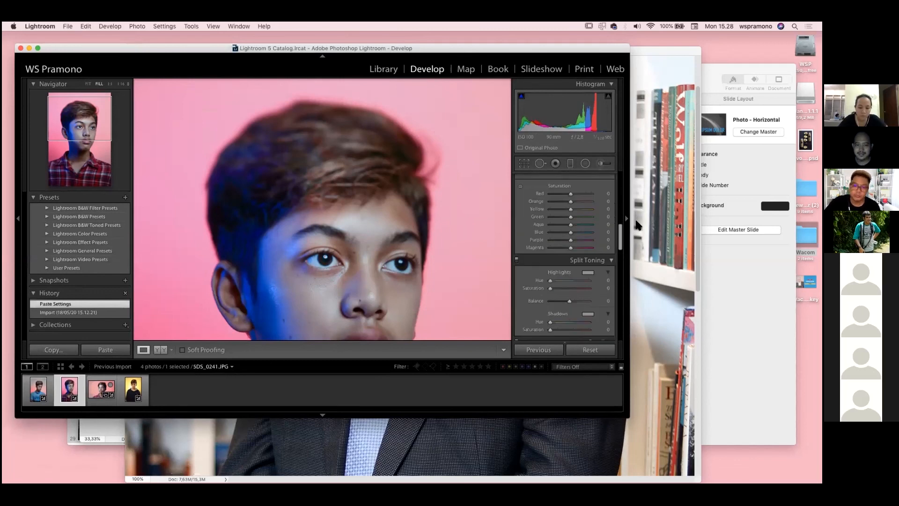
scroll(567, 258, "down", 5)
scroll(606, 186, "up", 15)
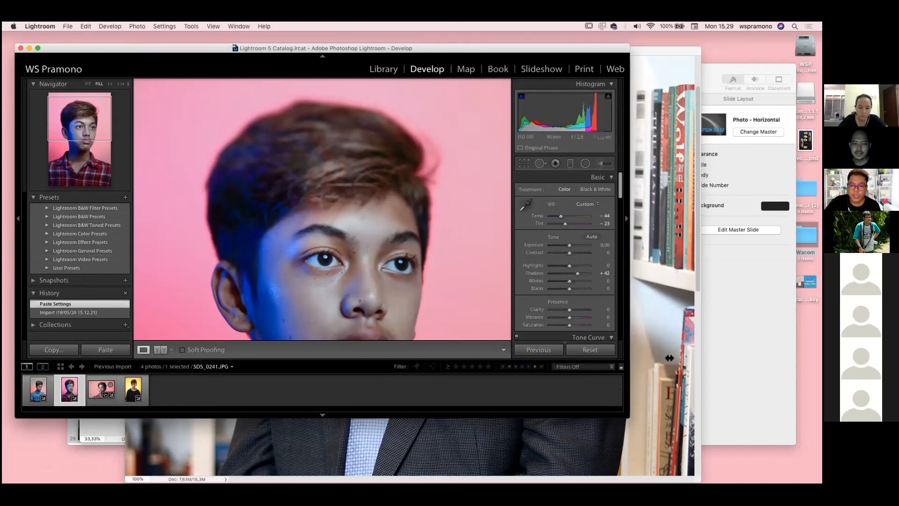
Widen the Lightroom window and frame the boy's face from the hair down to the chin
left_click_drag(670, 357, 702, 362)
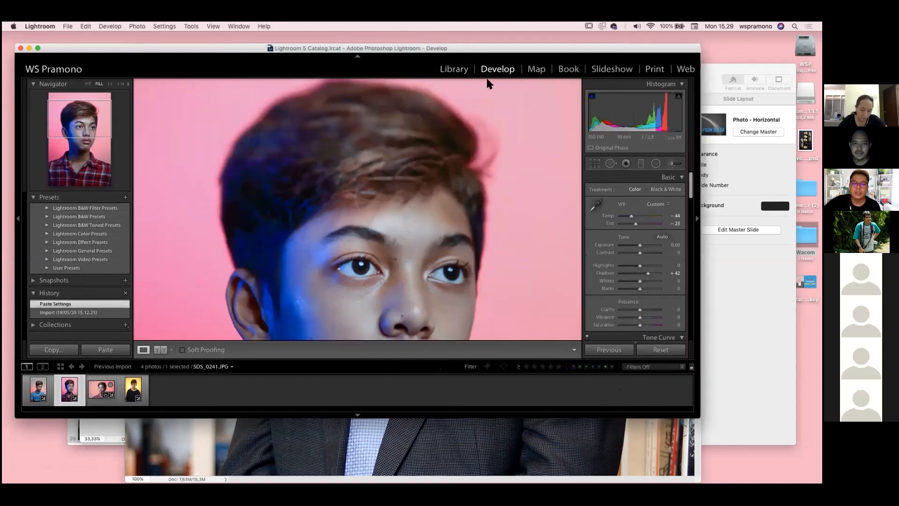
left_click_drag(467, 49, 454, 49)
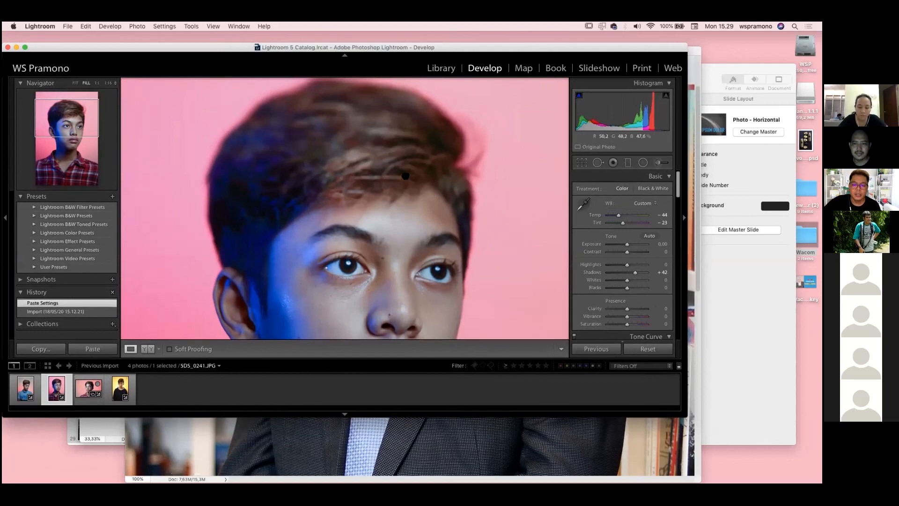
scroll(407, 173, "down", 5)
scroll(455, 133, "down", 2)
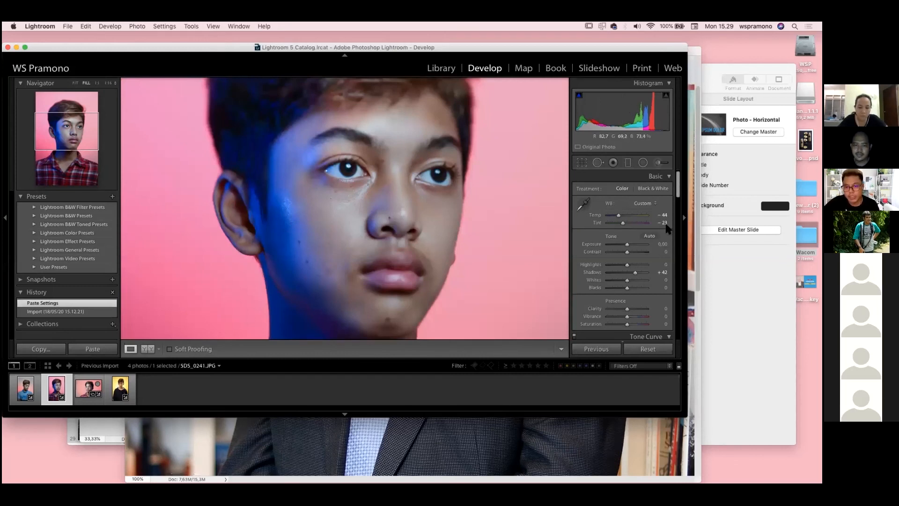
left_click_drag(646, 184, 623, 189)
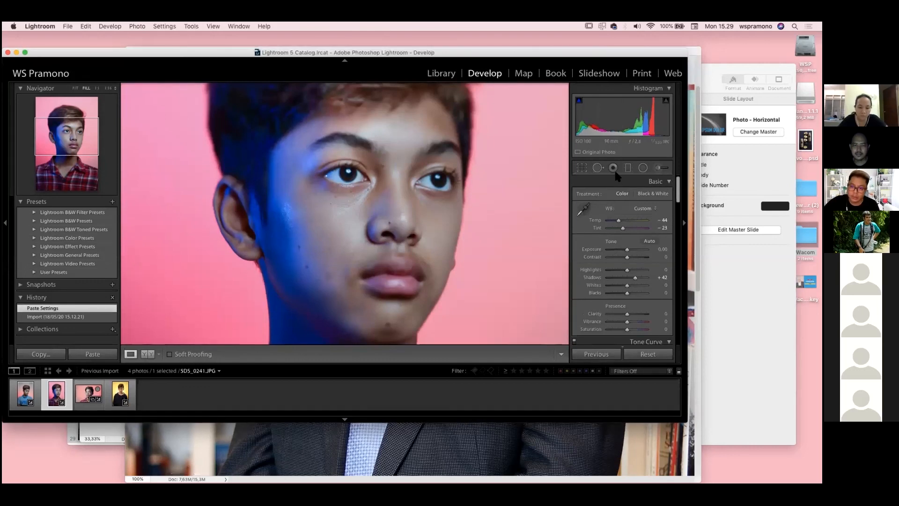